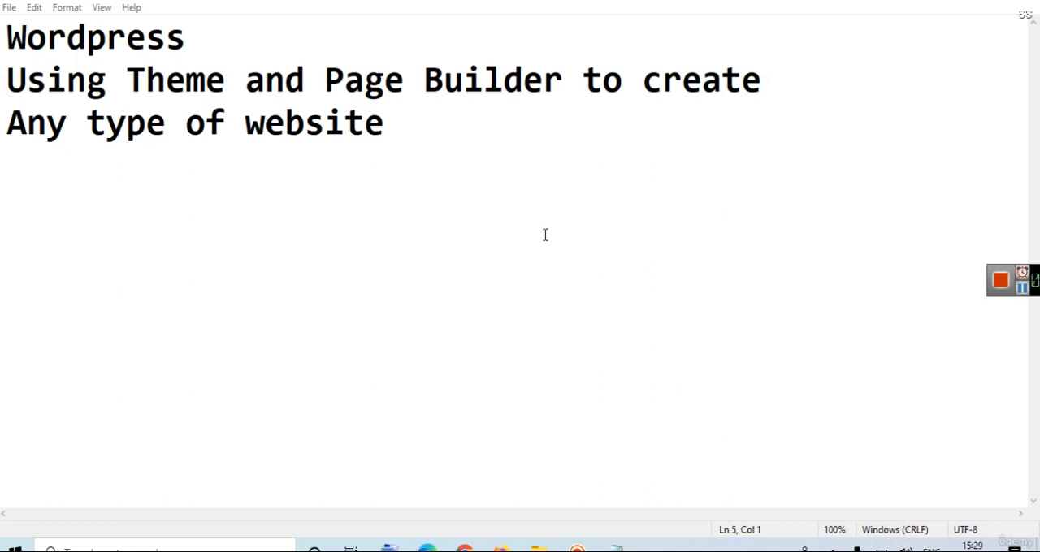
Switch to the browser to review the digisanagency.rf.gd hosting account, and view the live Digi San site.
left_click(952, 2)
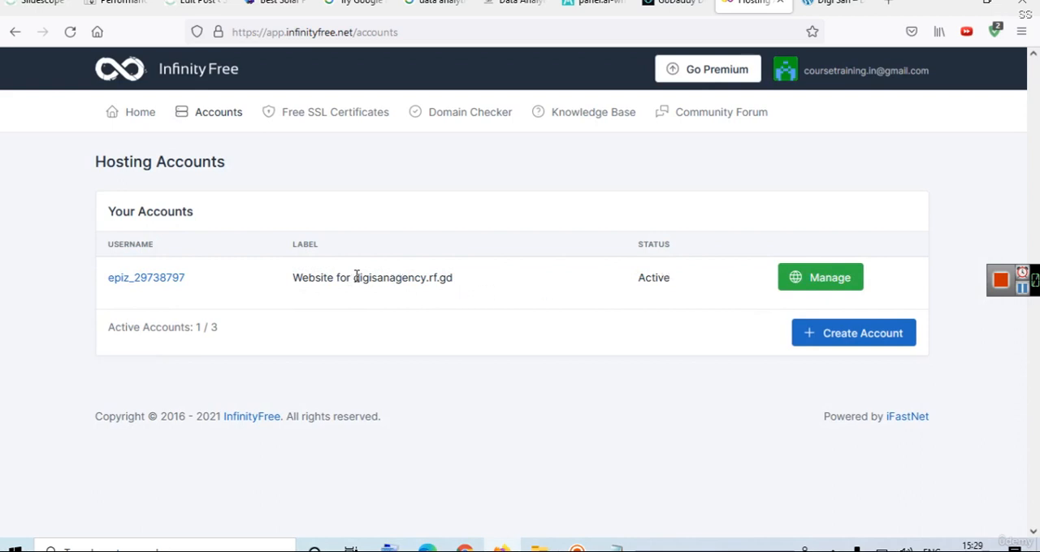
left_click_drag(355, 279, 481, 285)
left_click(831, 3)
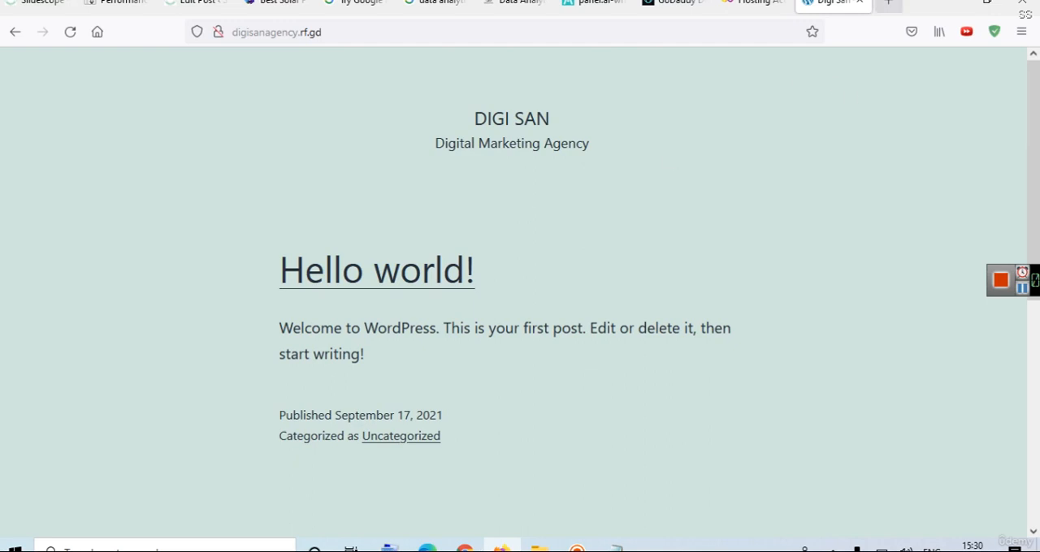
Open neetmedical.in in a new tab, look over its home page as an example, and return to the Digi San site.
left_click(887, 2)
type("ne")
key("Return")
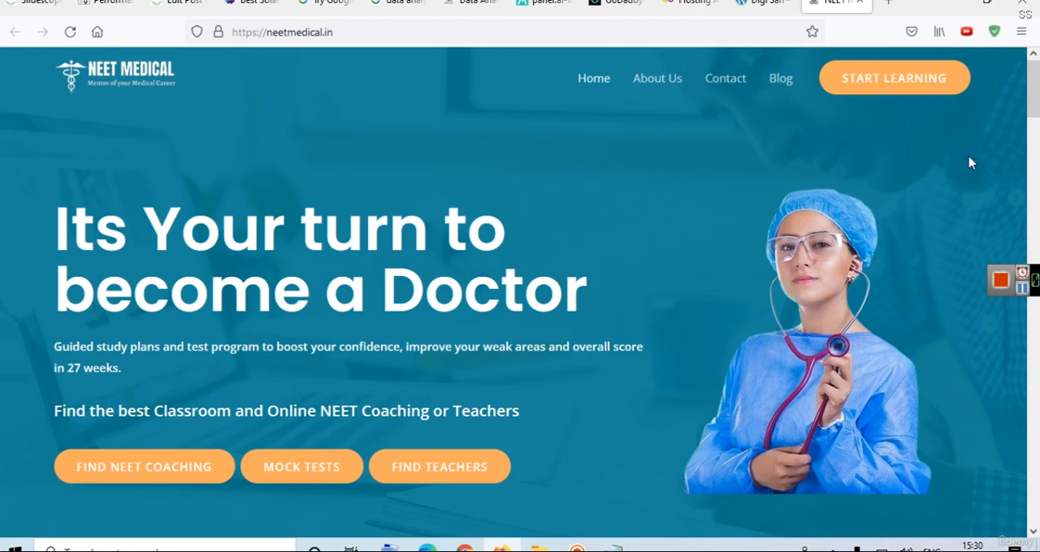
left_click_drag(1036, 112, 1030, 81)
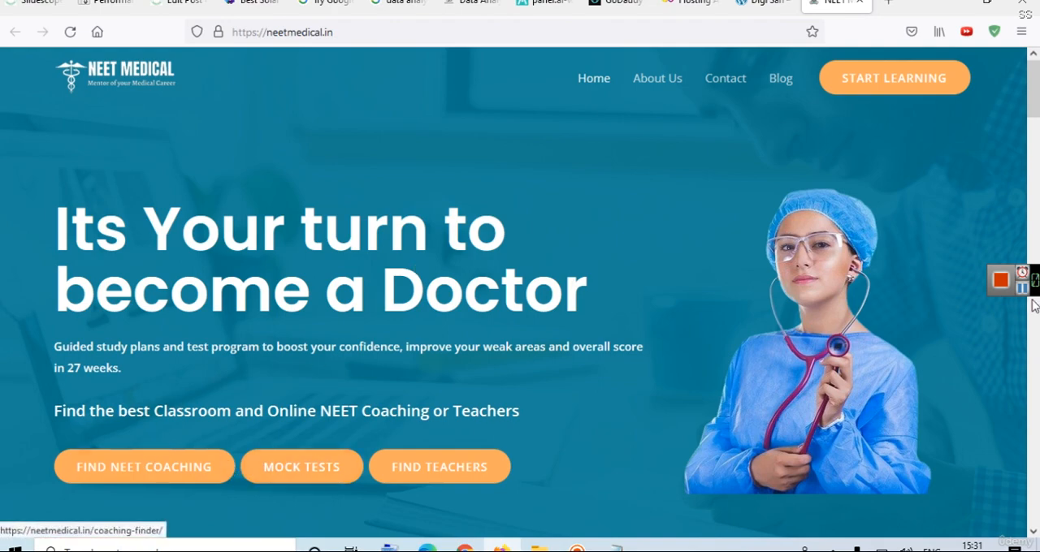
mouse_move(1036, 108)
left_mouse_down()
mouse_move(1036, 229)
mouse_move(1034, 94)
left_mouse_up()
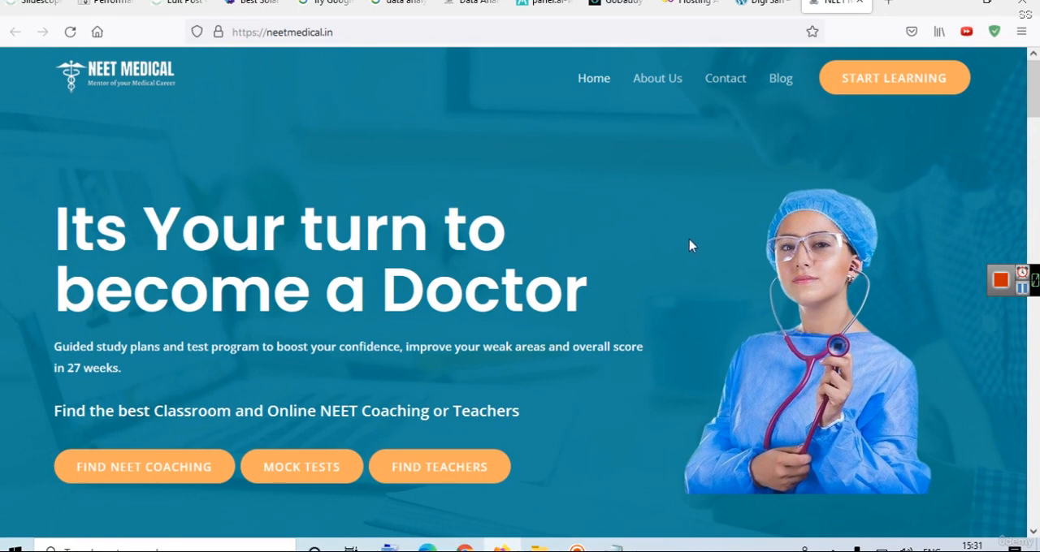
left_click(762, 10)
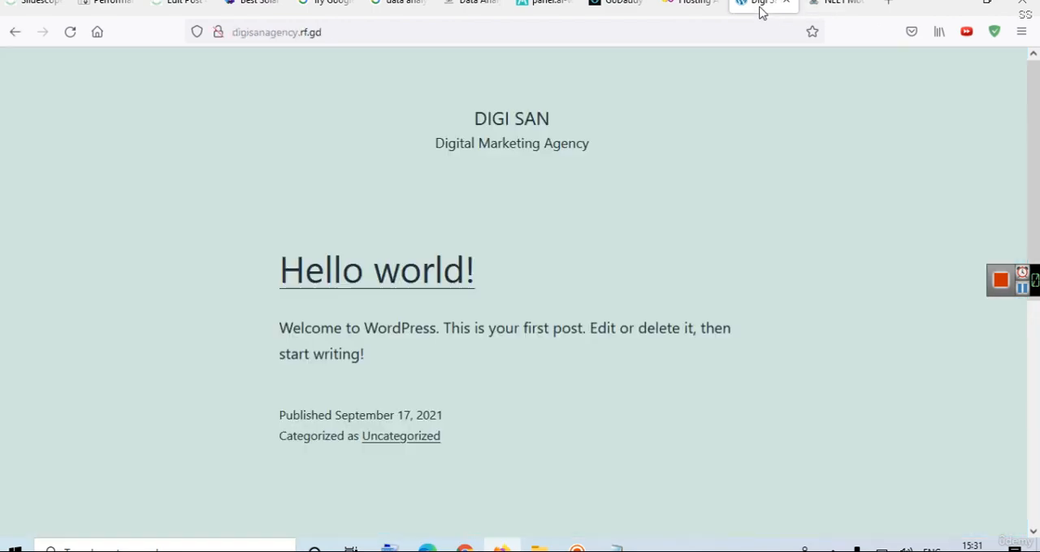
Switch to Notepad, add the line "Elementor" below the WordPress notes, and highlight it.
left_click(615, 548)
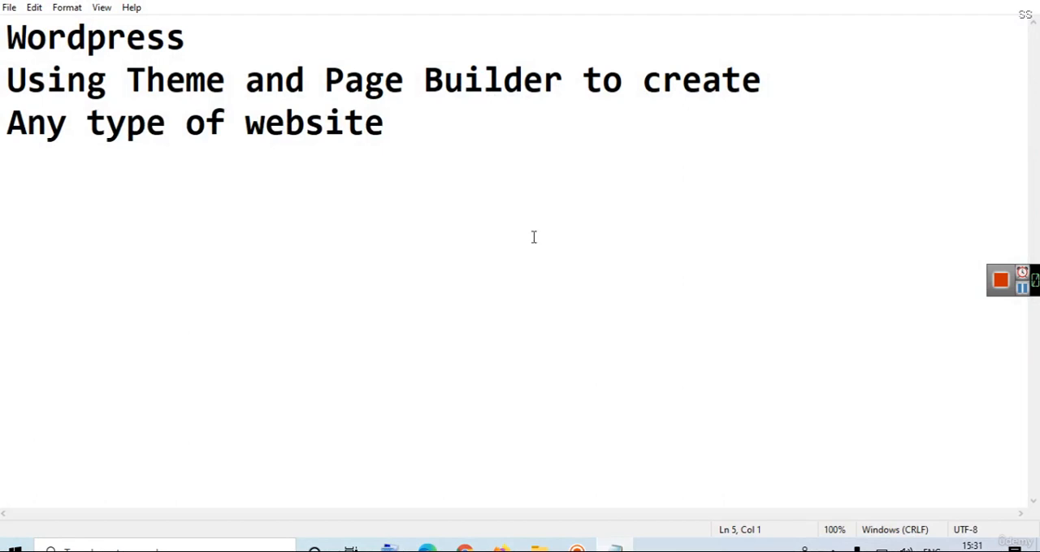
type("ELem")
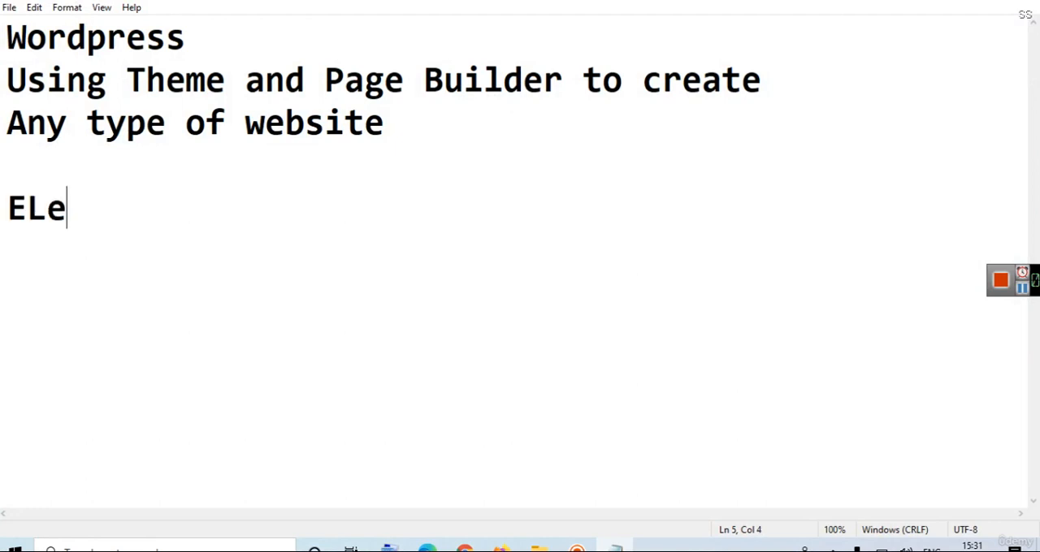
key("BackSpace")
key("BackSpace")
key("BackSpace")
type("lementor")
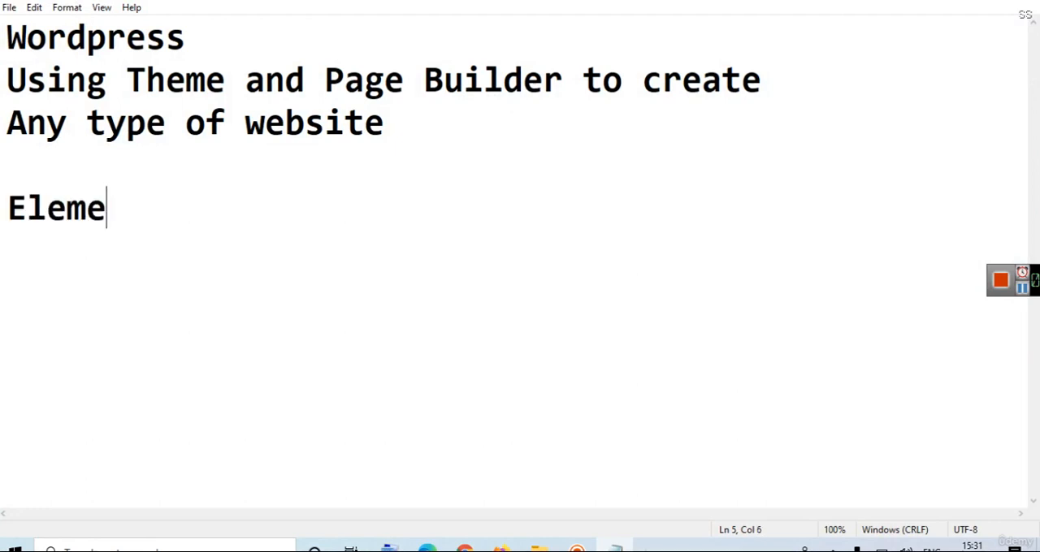
key("Return")
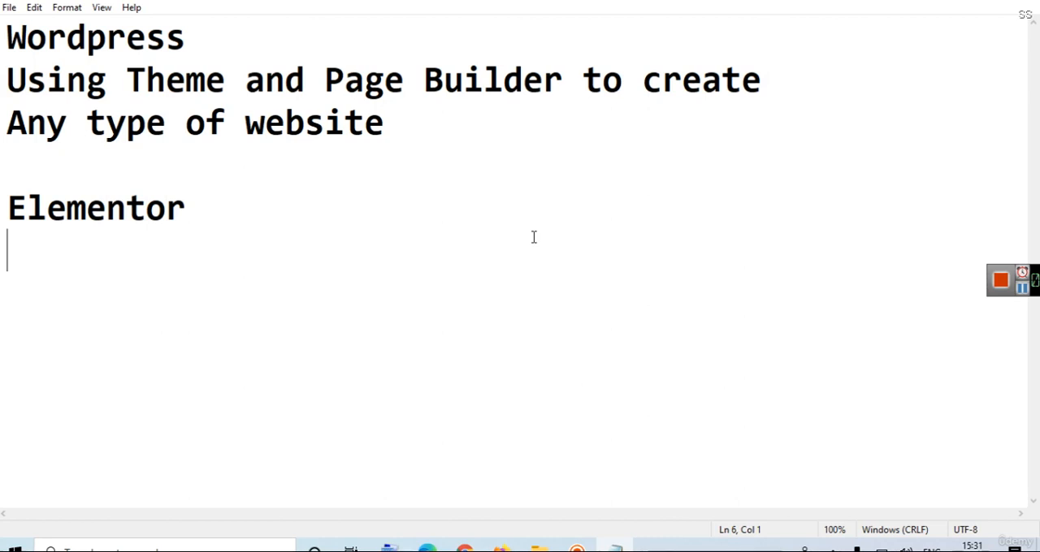
left_click_drag(241, 203, 2, 203)
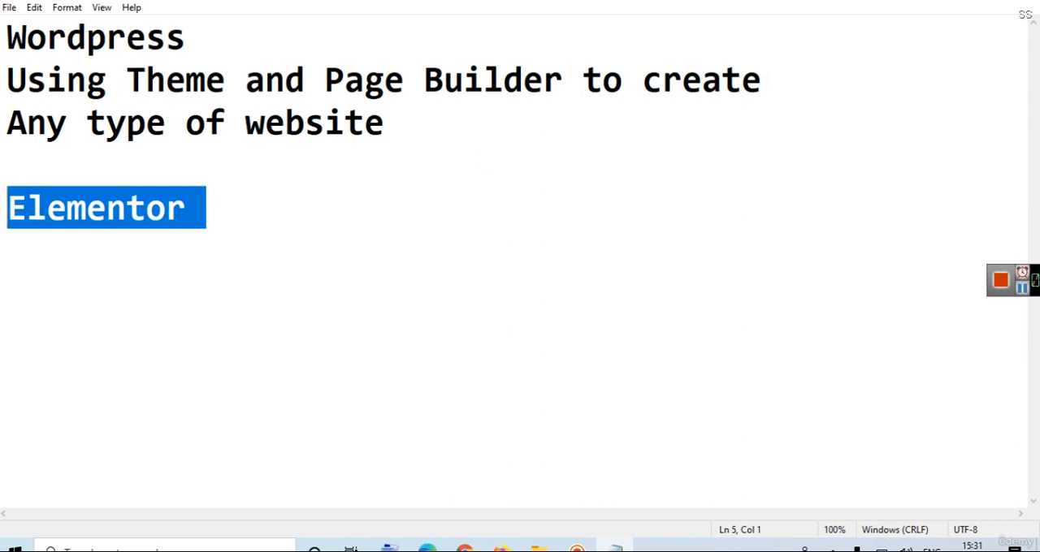
Back in the browser, open the Digi San site's wp-admin page and log in with the saved username and password.
key("alt+Tab")
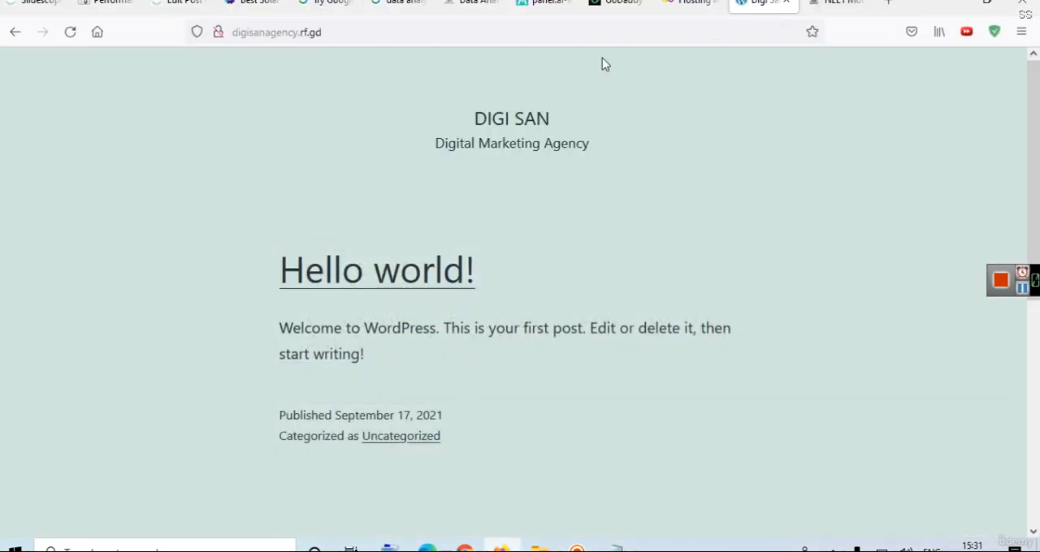
left_click(587, 35)
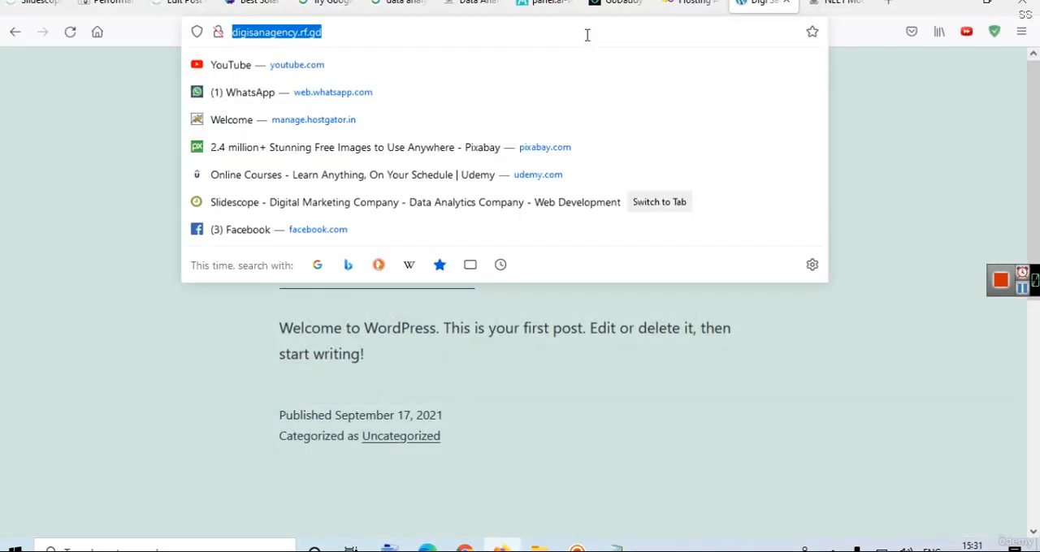
left_click(588, 34)
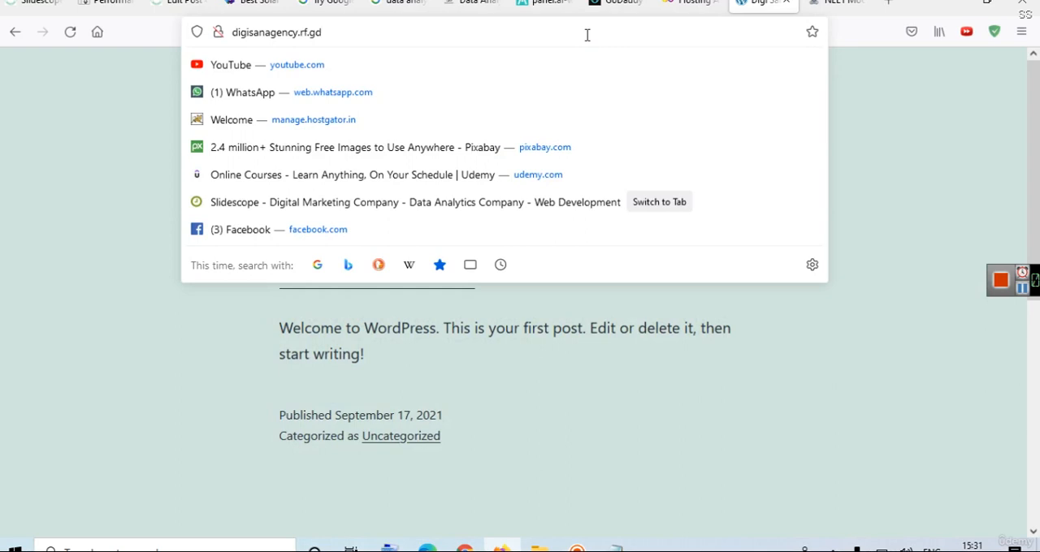
type("/w")
key("Return")
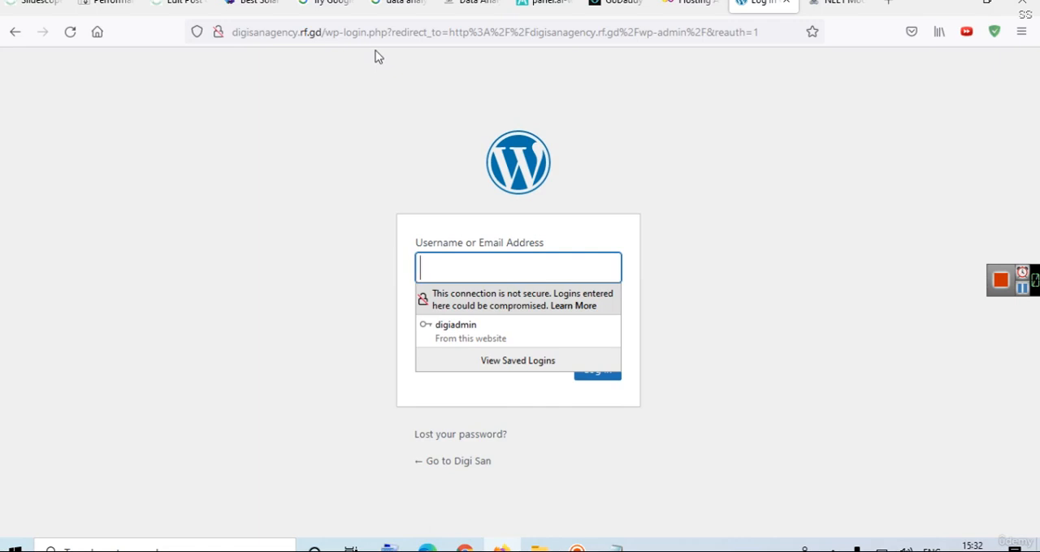
left_click(496, 328)
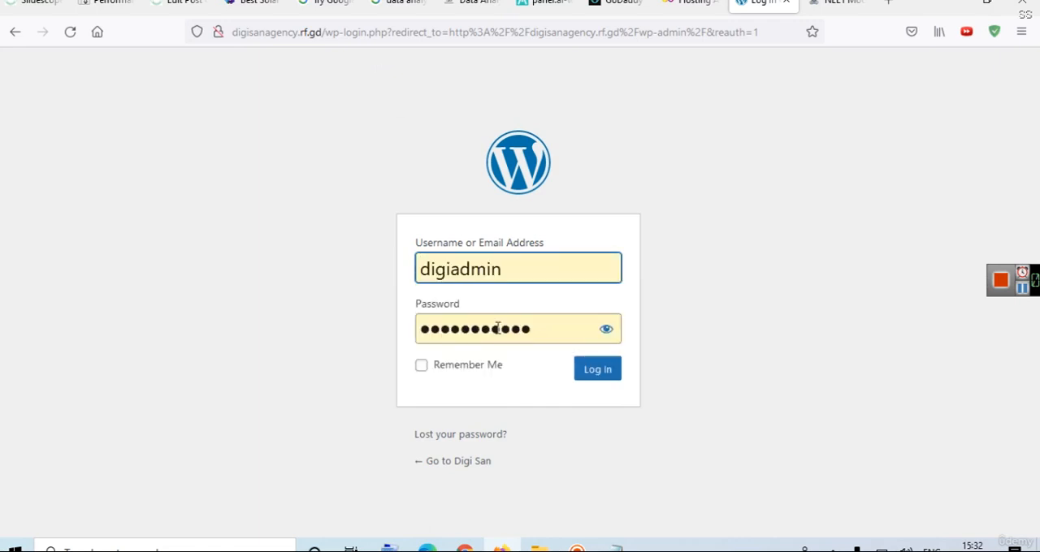
left_click(598, 371)
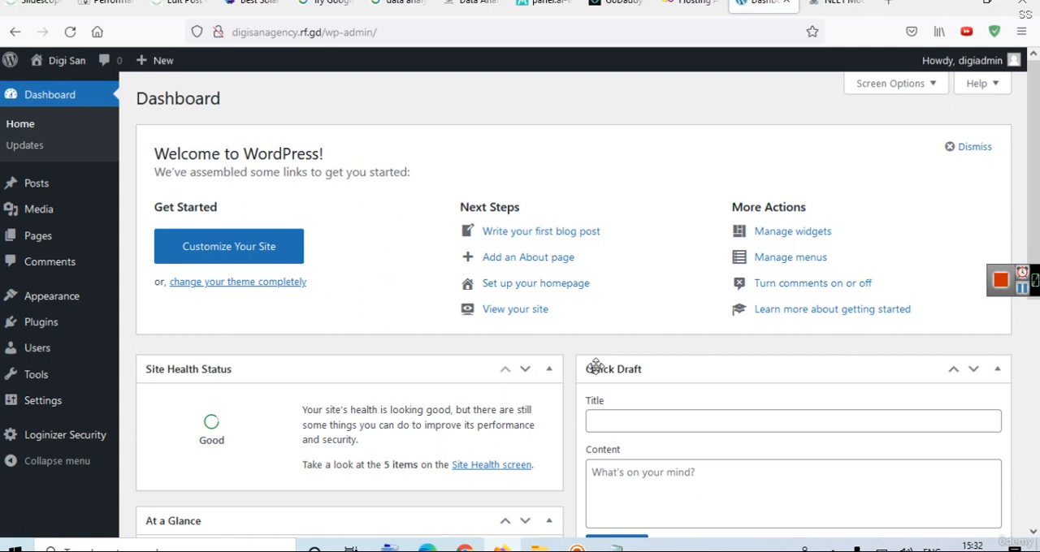
Glance at the hosting accounts page again, and open the WordPress site's installed themes.
left_click(692, 13)
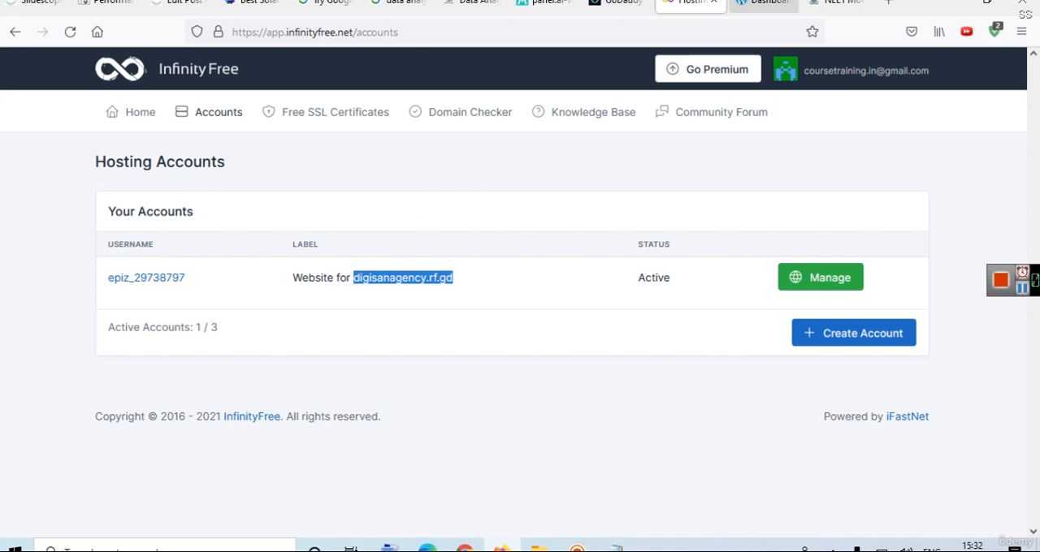
left_click(764, 4)
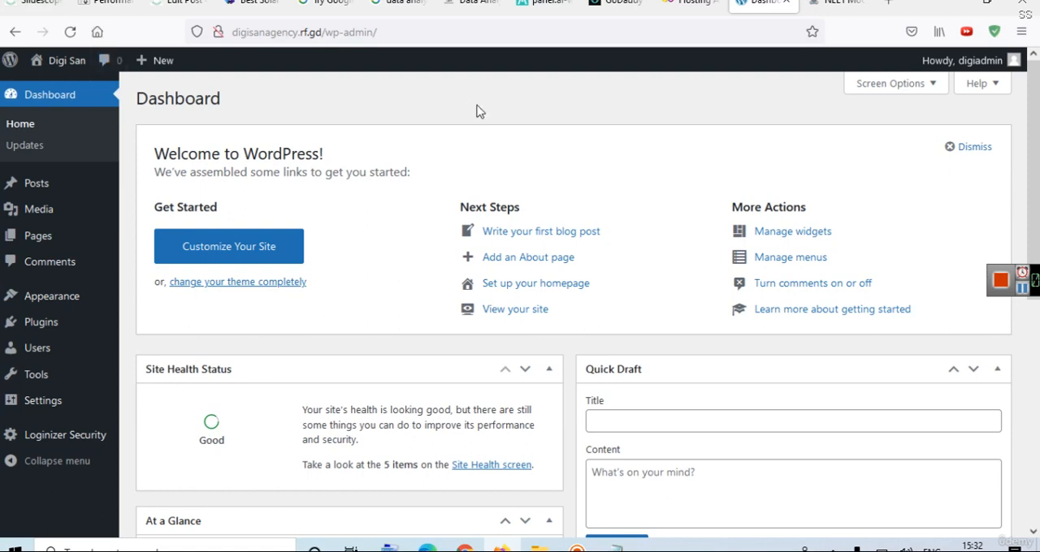
mouse_move(43, 303)
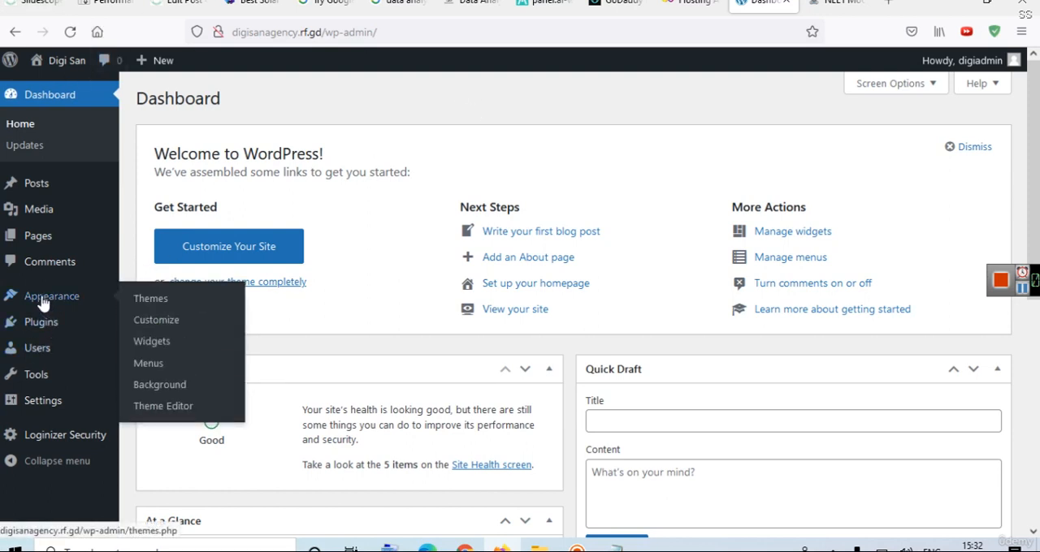
left_click(142, 305)
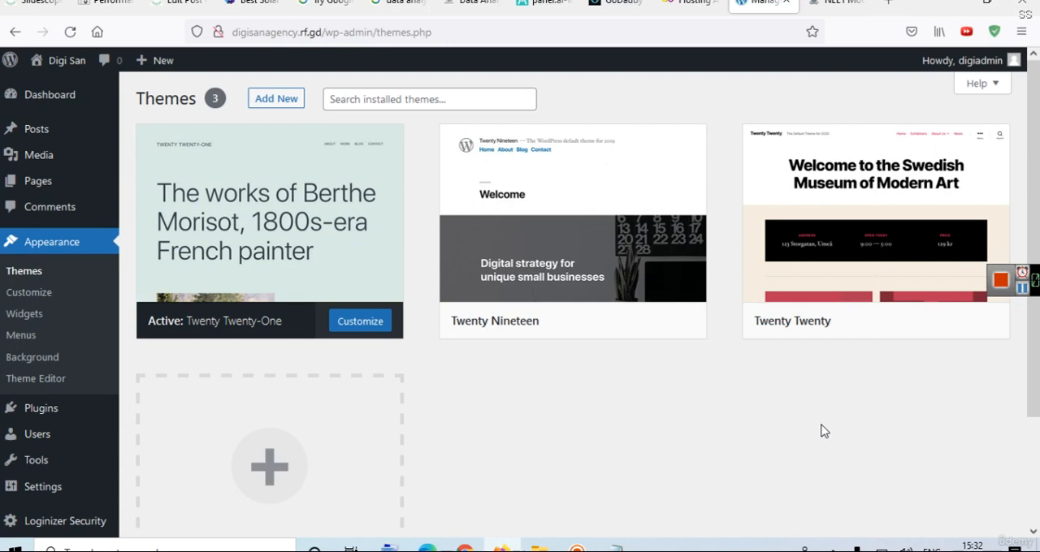
Look over the NEET Medical coaching finder page as an example, and return to the Digi San themes page.
left_click(837, 4)
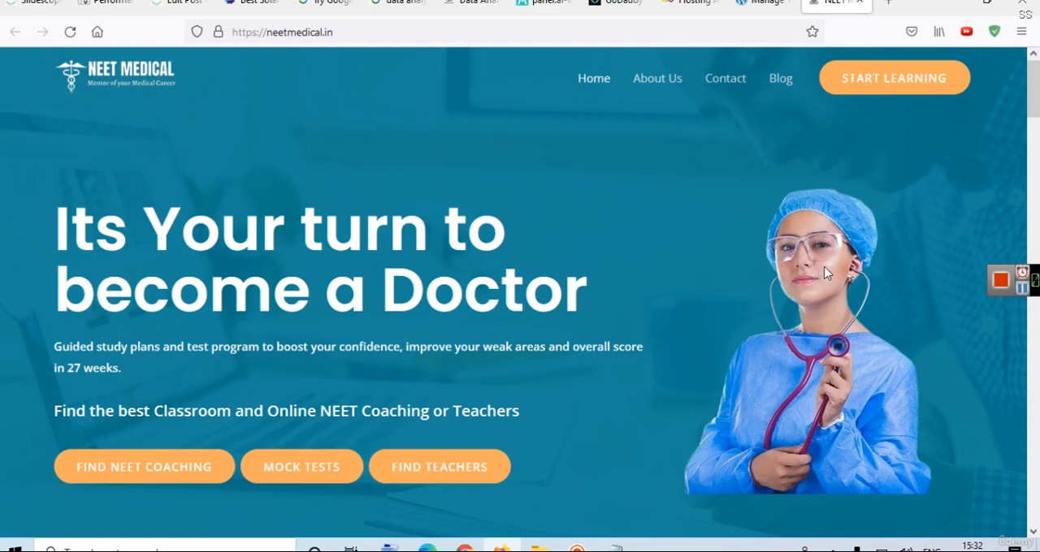
left_click(104, 479)
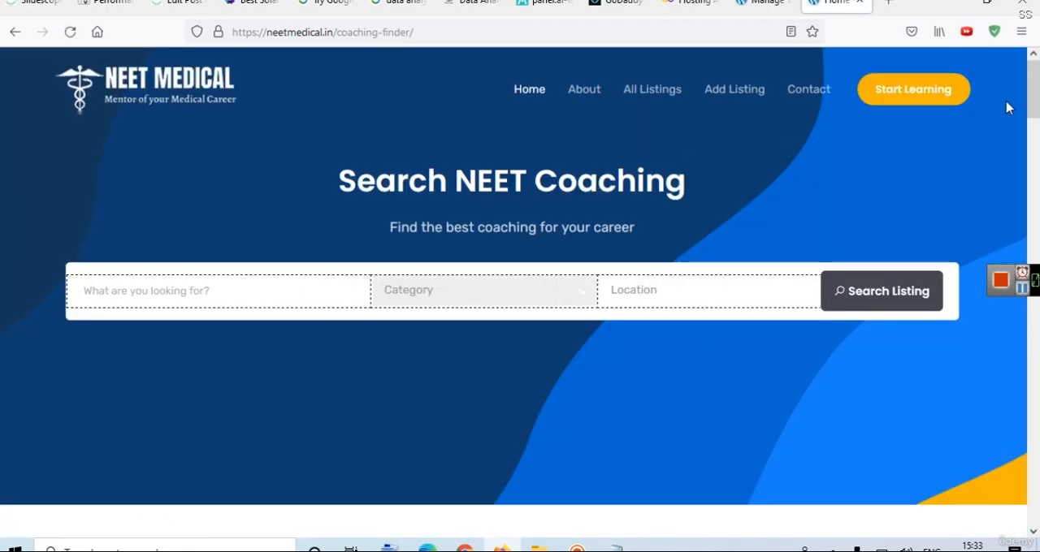
left_click_drag(1033, 113, 1025, 91)
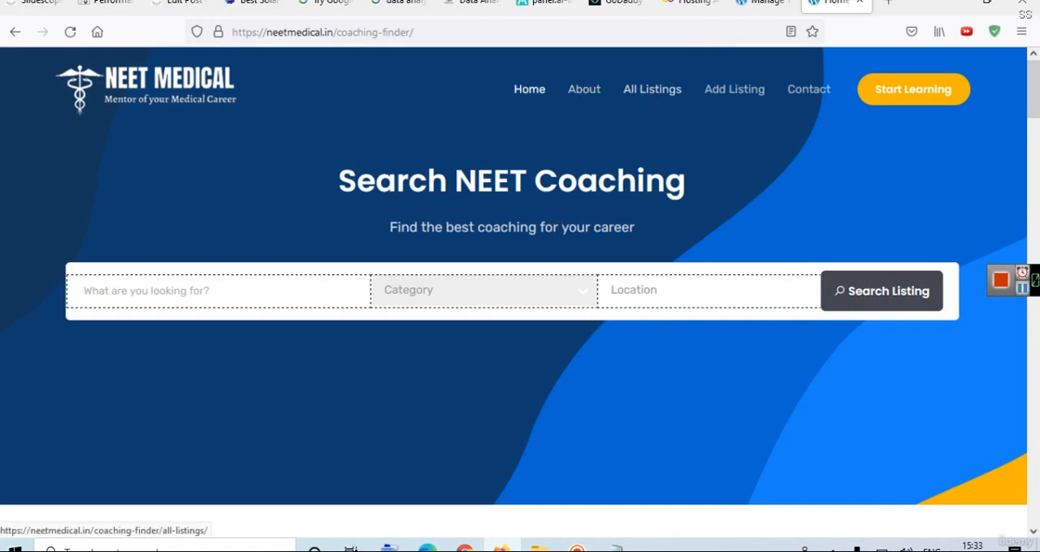
left_click(764, 3)
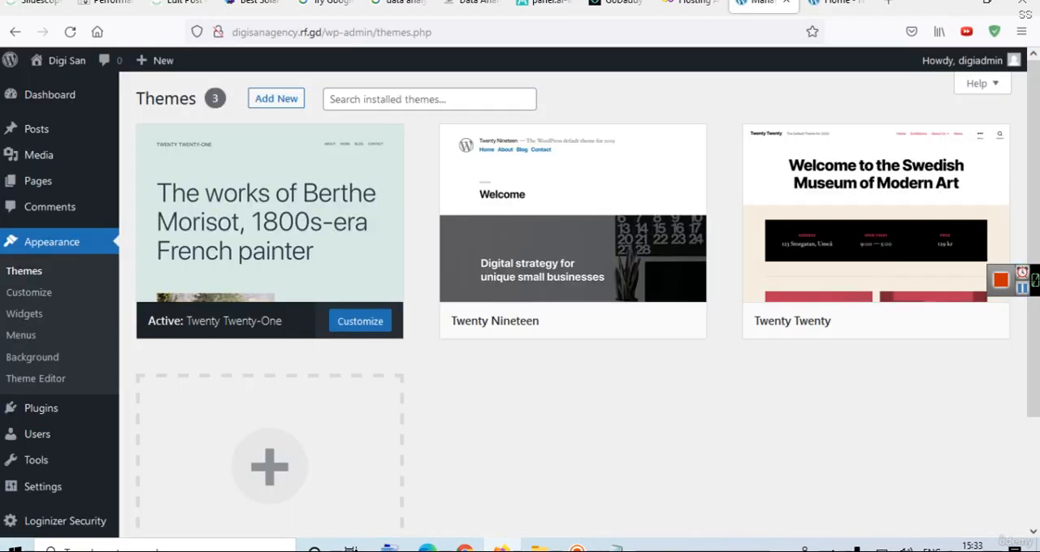
Add the Astra theme from the popular themes, install it and activate it on the site.
left_click(260, 104)
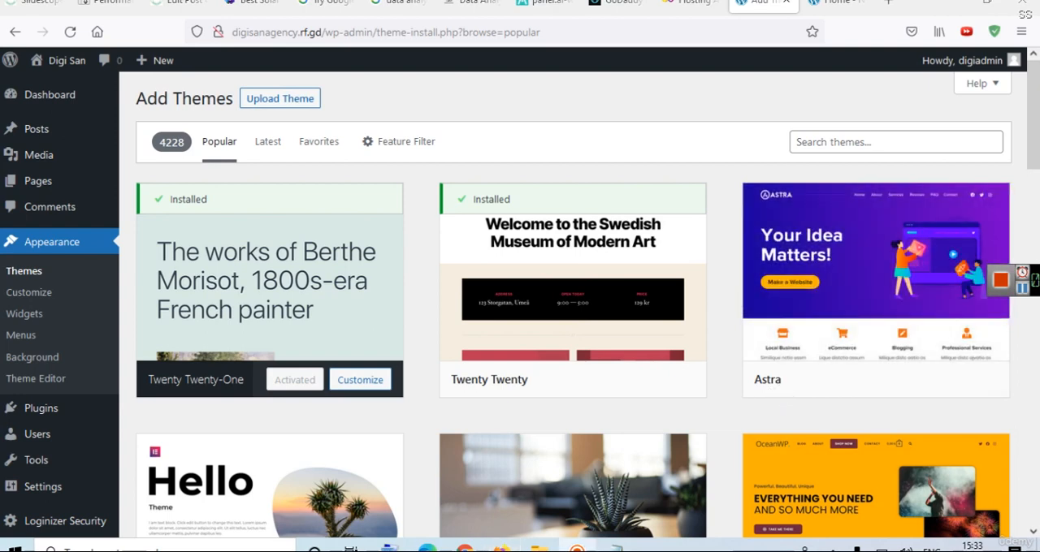
mouse_move(807, 328)
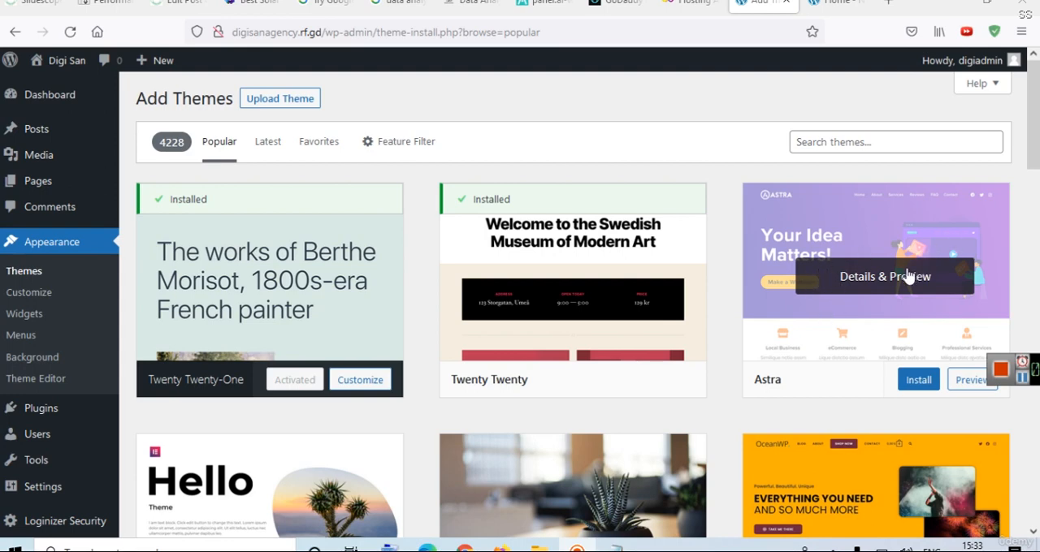
left_click(919, 388)
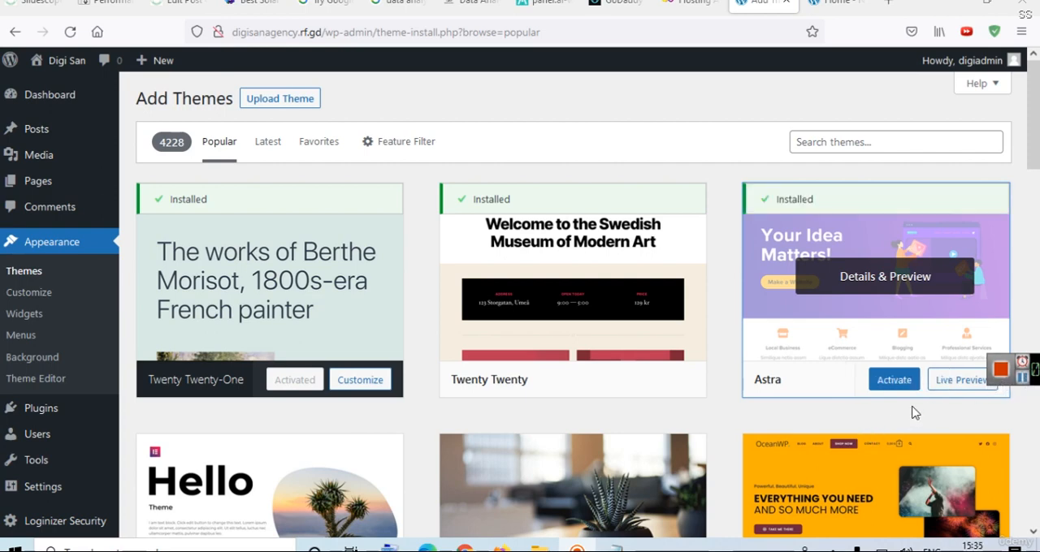
left_click(892, 384)
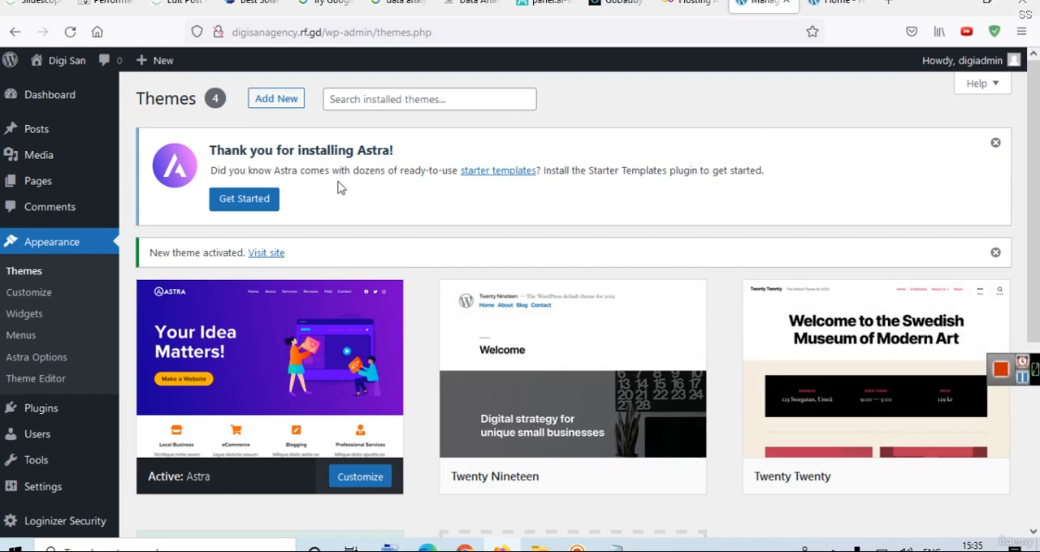
Start the Astra starter templates setup, consulting the page builder note in Notepad, and choose Gutenberg as the page builder.
left_click(253, 208)
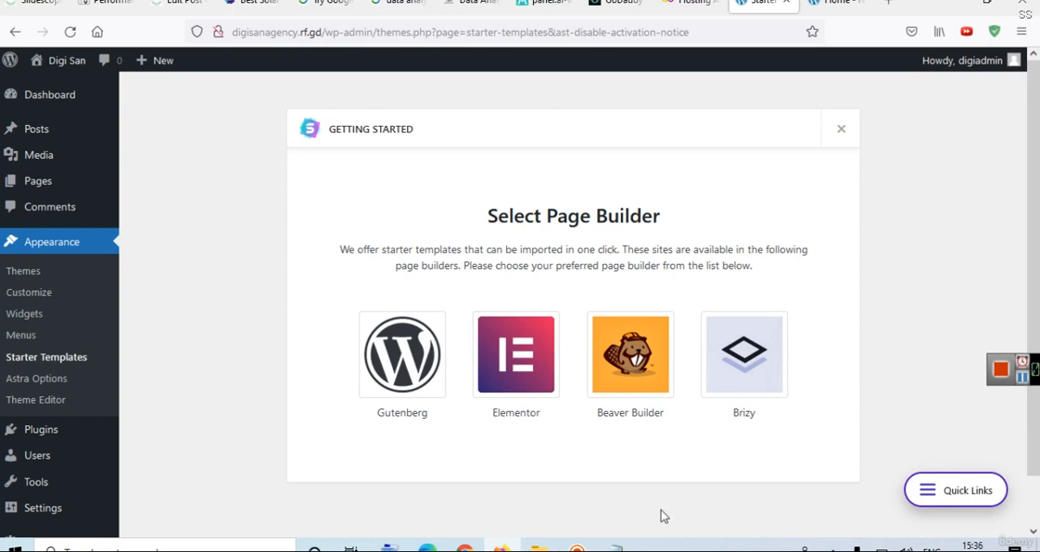
mouse_move(615, 549)
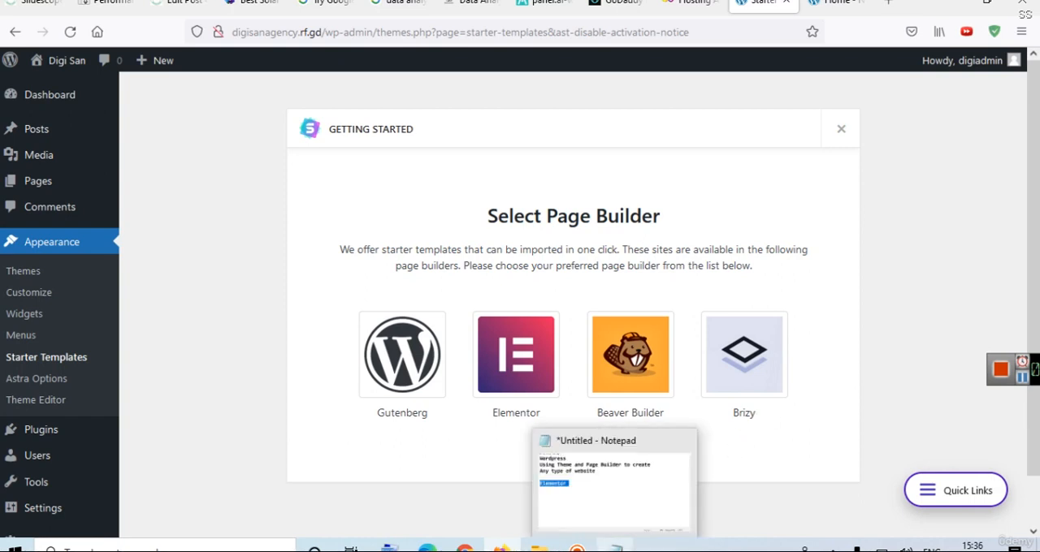
left_click(617, 530)
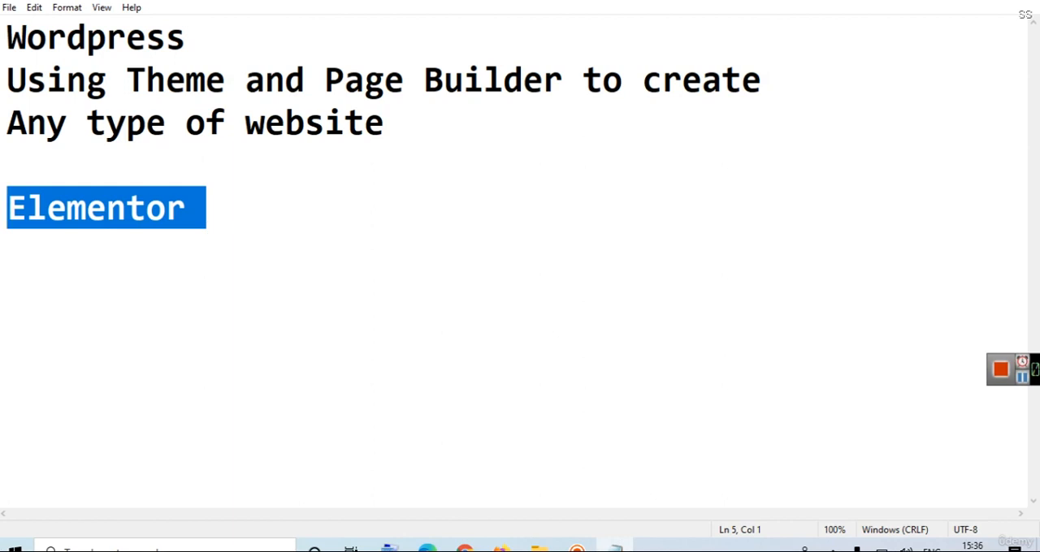
left_click(949, 1)
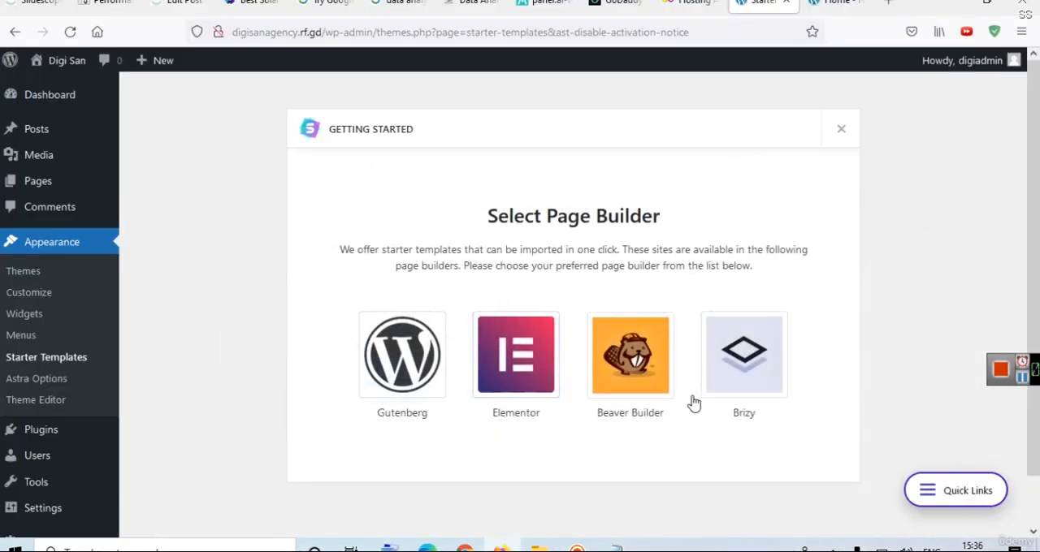
left_click(402, 402)
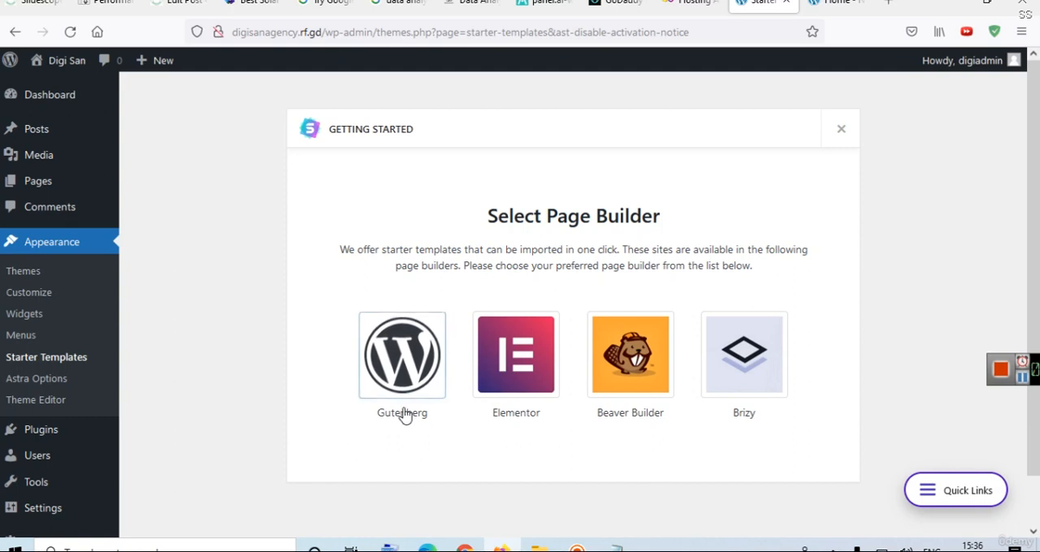
left_click_drag(374, 420, 431, 425)
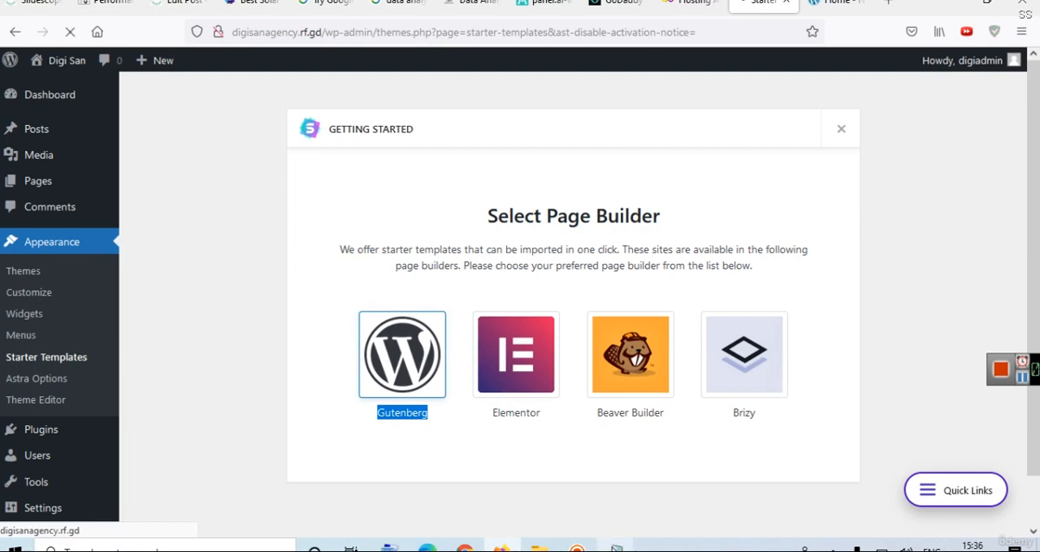
Switch to the Notepad note and add a line reading "Gutenberg" above Elementor.
left_click(615, 549)
left_click(278, 209)
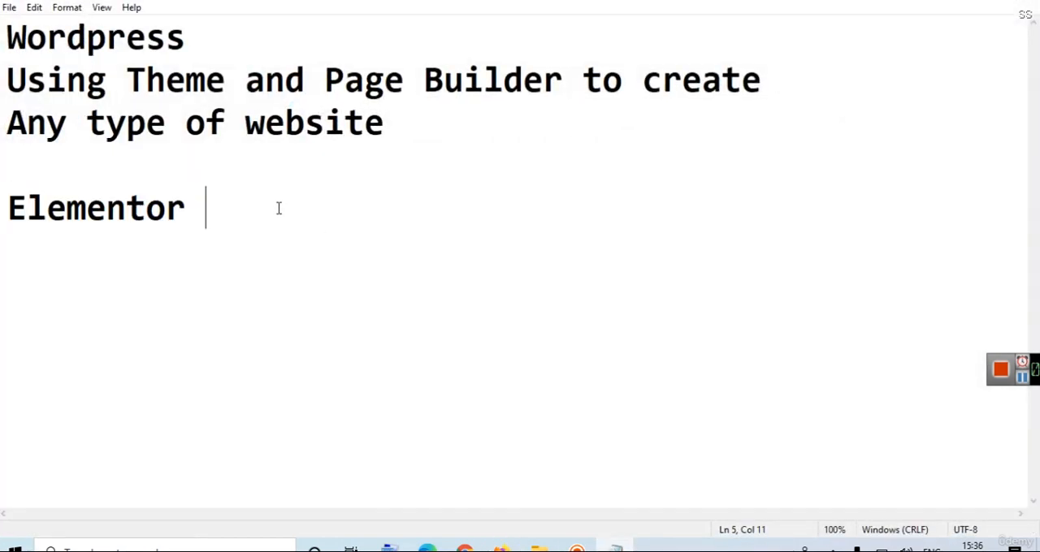
key("Left")
key("Left")
key("Left")
key("Left")
key("Left")
key("Left")
key("Left")
key("Left")
key("Left")
key("Left")
key("Return")
key("Down")
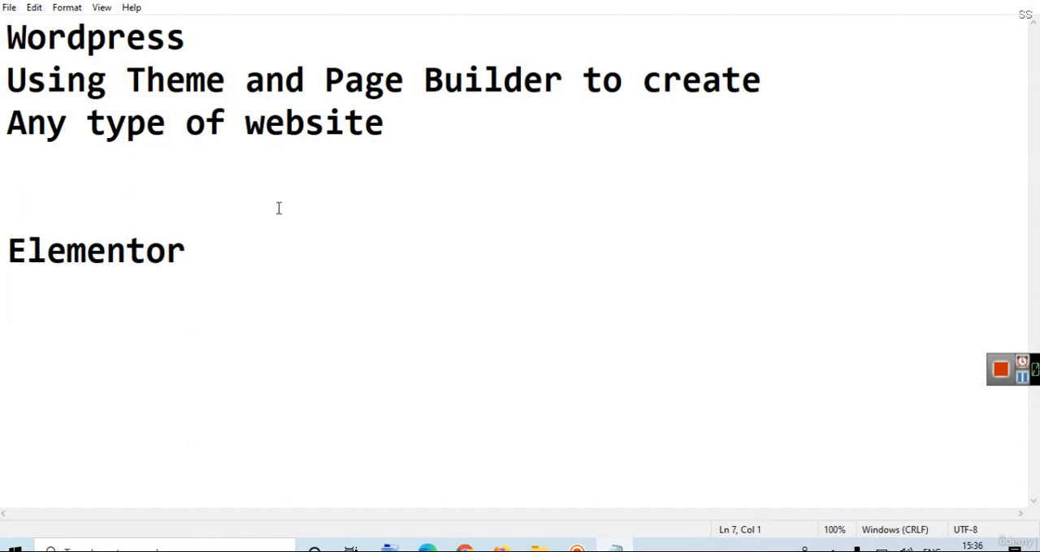
left_click(206, 192)
type("Gutenberg")
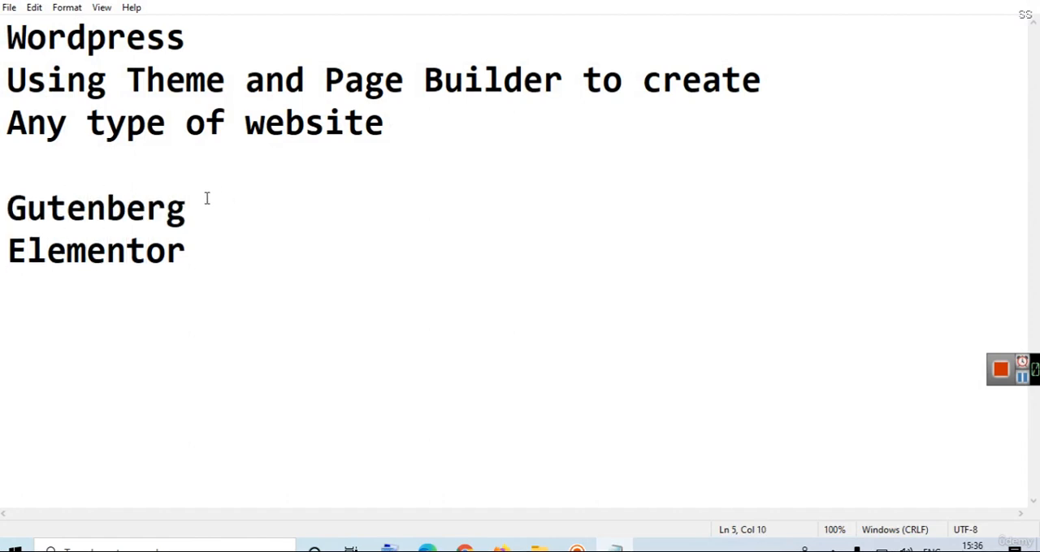
Separate Gutenberg and Elementor with a blank line, mark Elementor with a leading asterisk, and highlight the word Gutenberg.
key("Return")
key("Down")
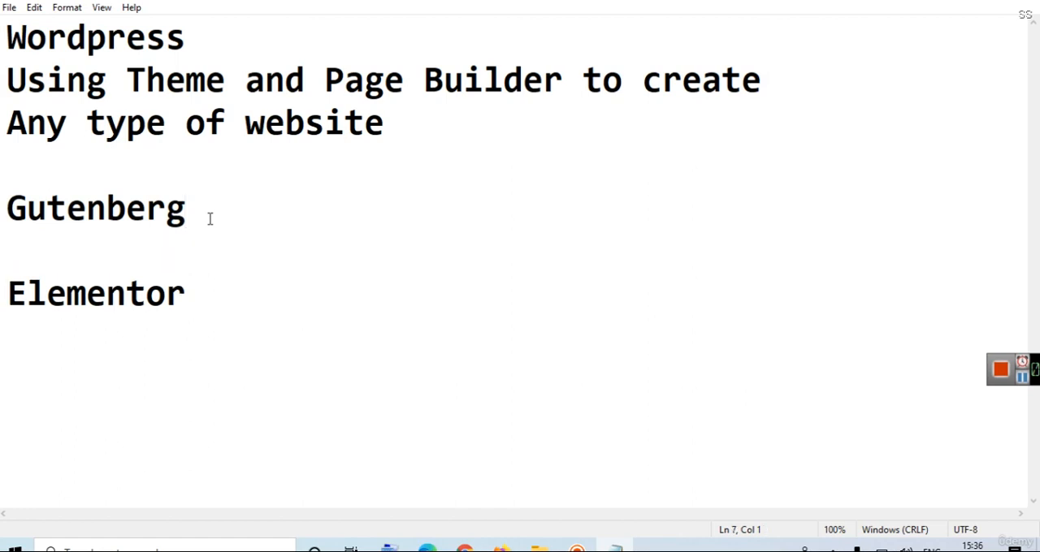
type("*")
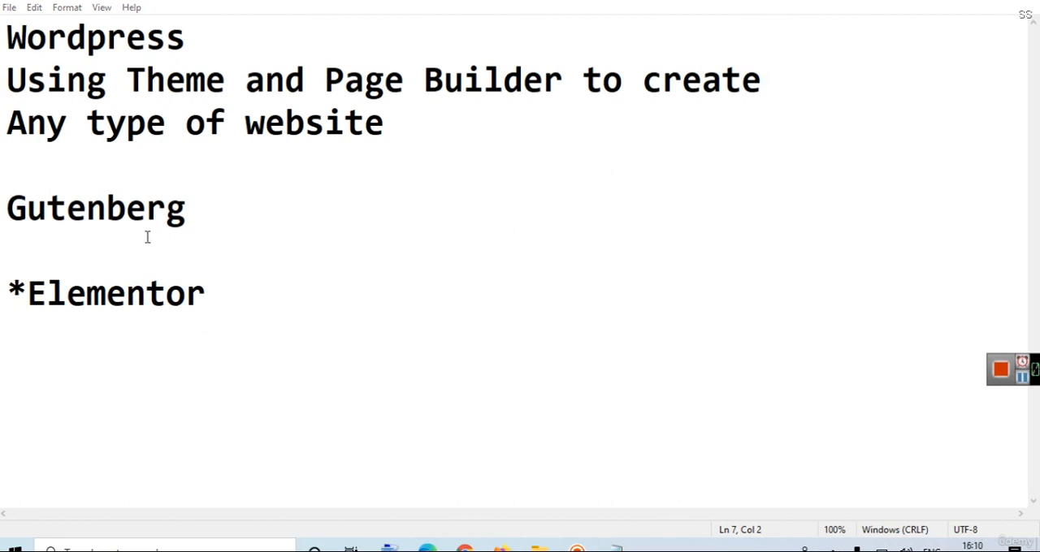
double_click(54, 217)
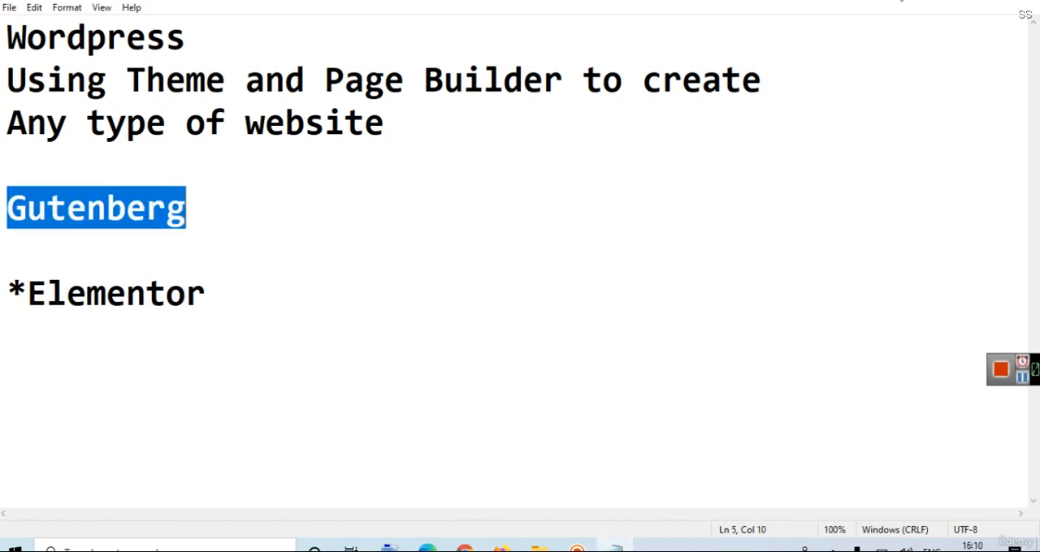
Return from Notepad to the starter templates library and look over the available page builder choices without changing Gutenberg.
left_click(950, 1)
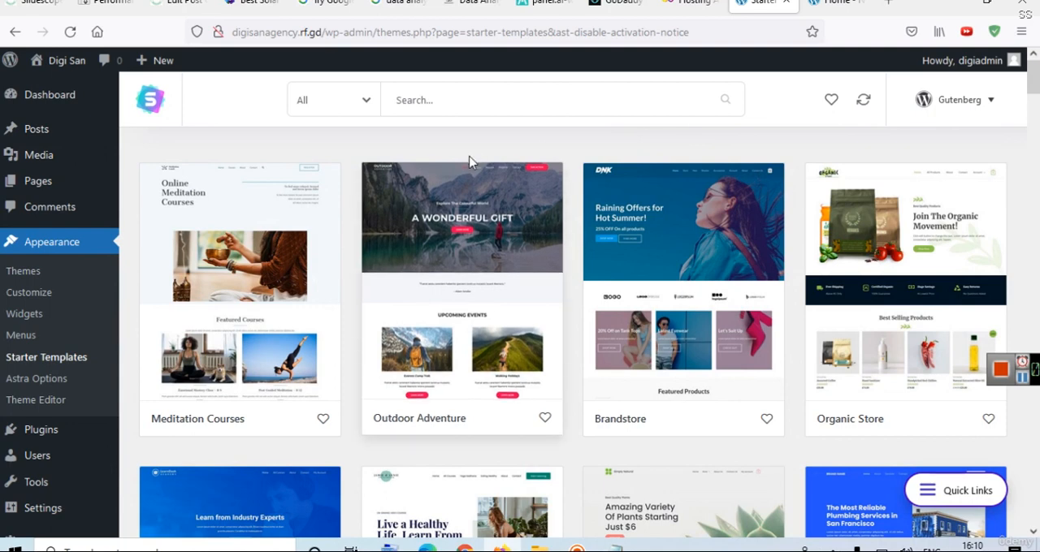
left_click(965, 103)
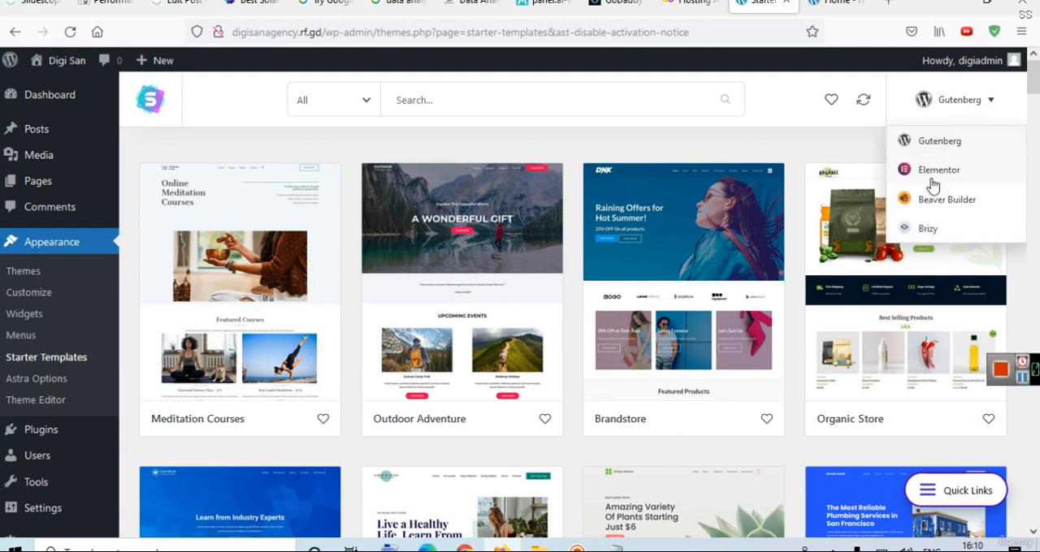
left_click(844, 148)
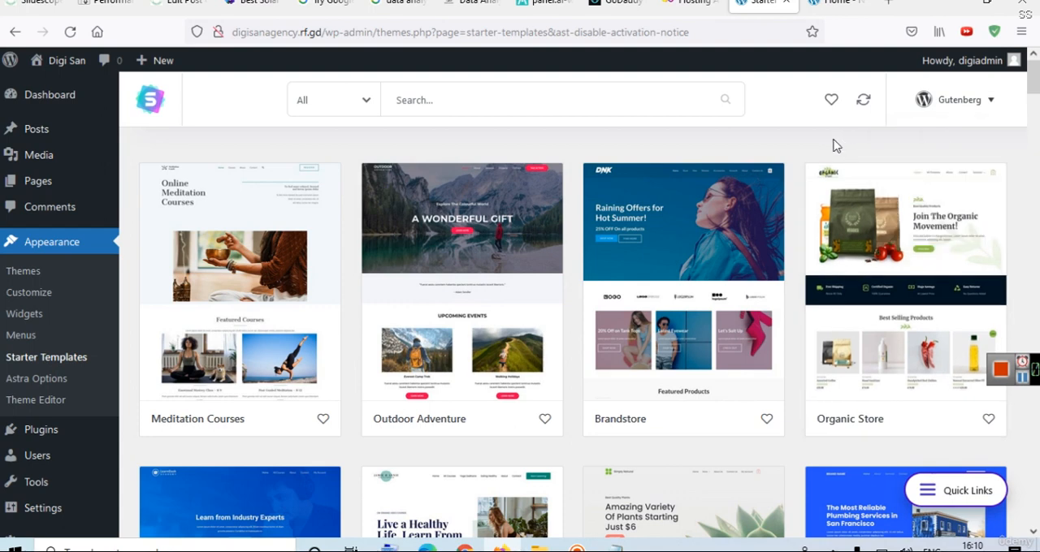
Open the site's installed plugins and look through the list.
left_click(30, 435)
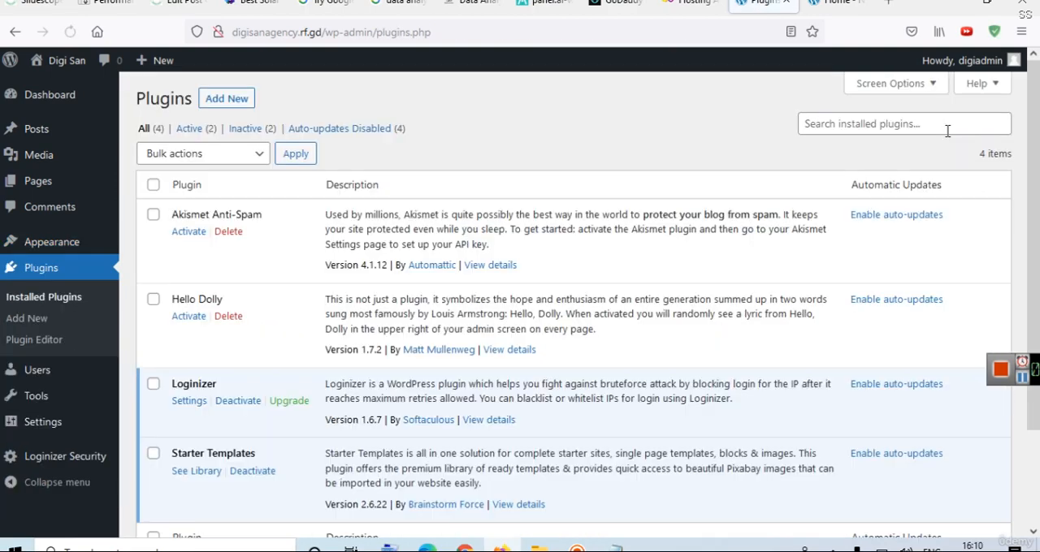
scroll(1037, 128, "down", 2)
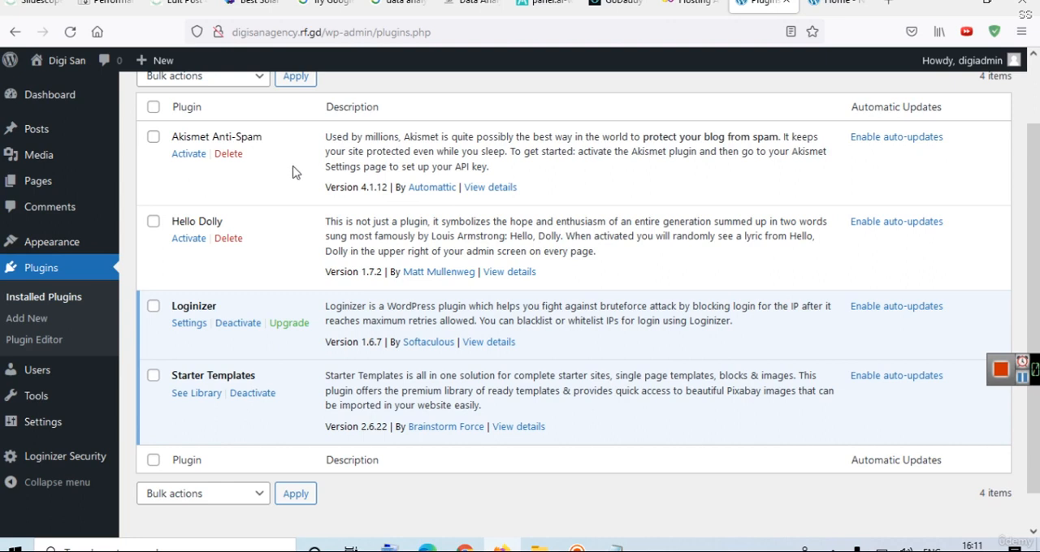
scroll(638, 183, "up", 2)
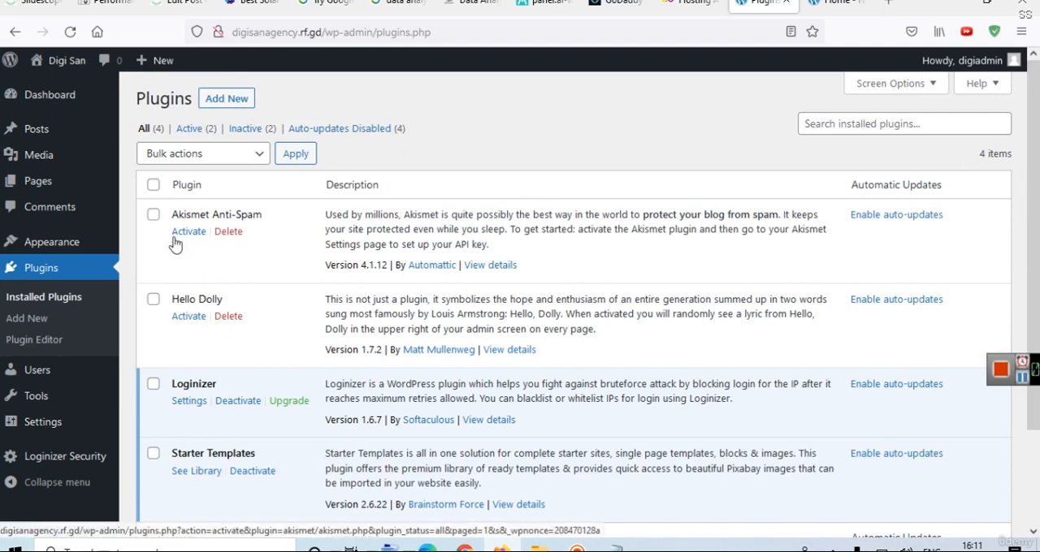
Check the site's installed themes, and go back to review the installed plugins again.
mouse_move(53, 244)
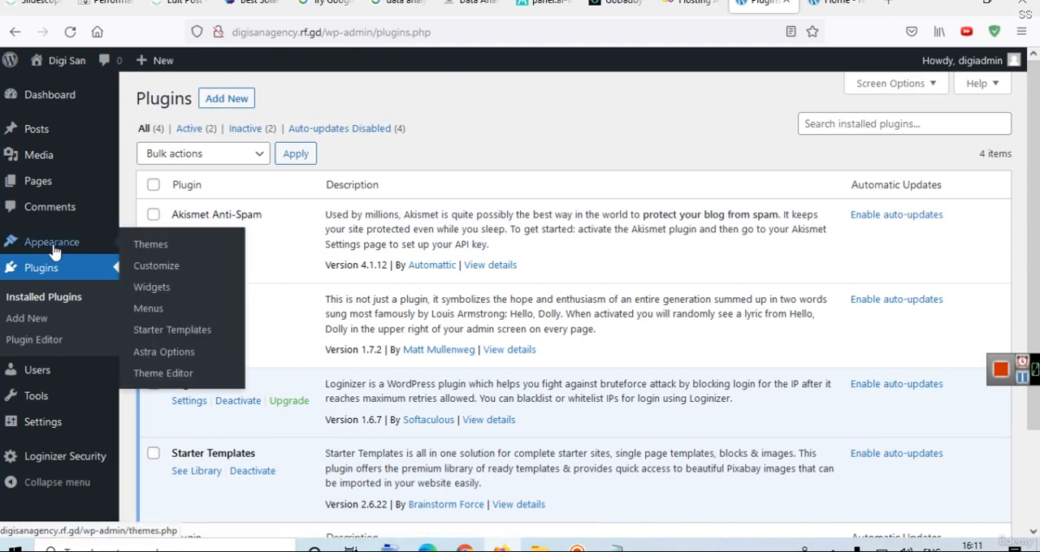
left_click(151, 246)
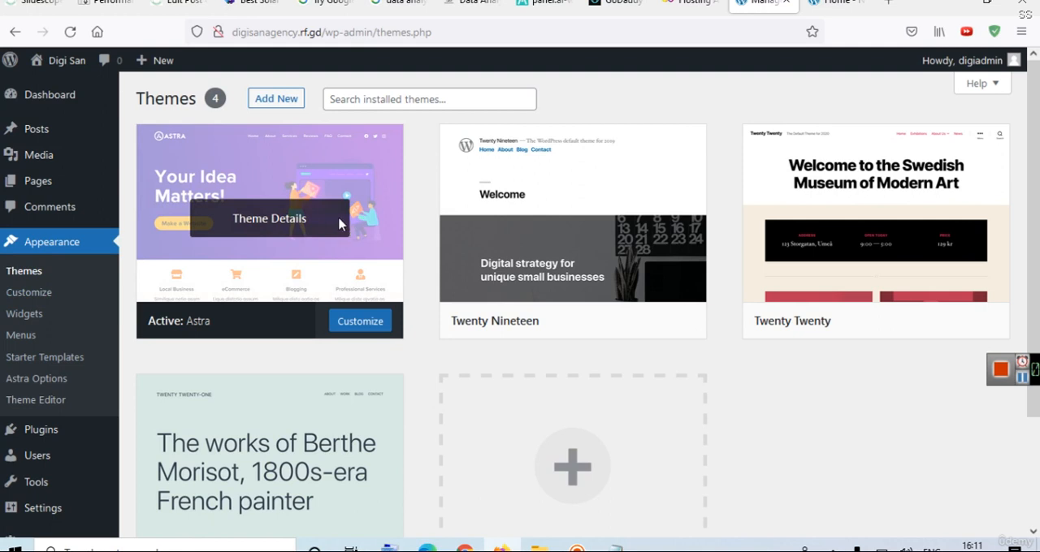
left_click(65, 429)
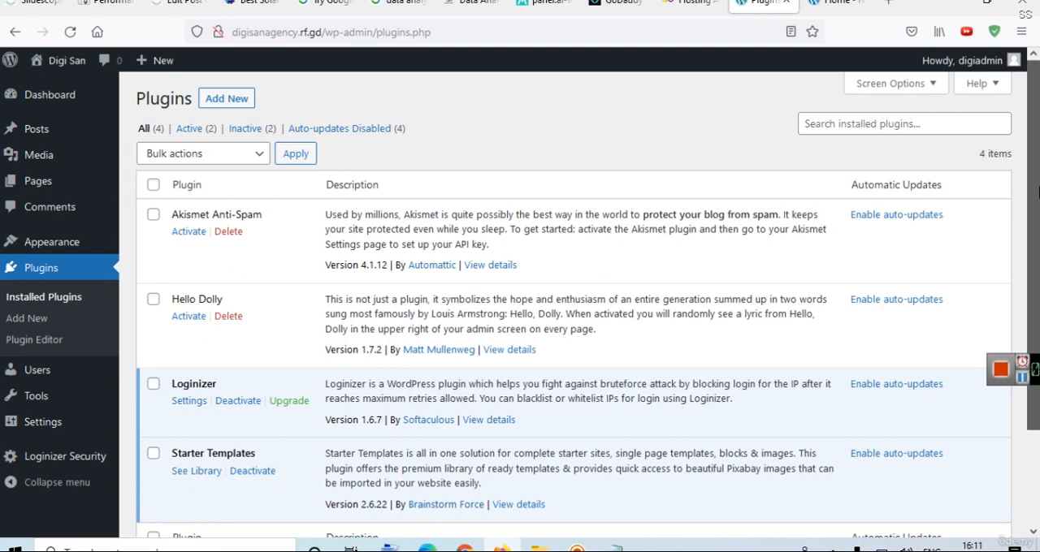
scroll(1036, 241, "down", 2)
scroll(1038, 242, "up", 2)
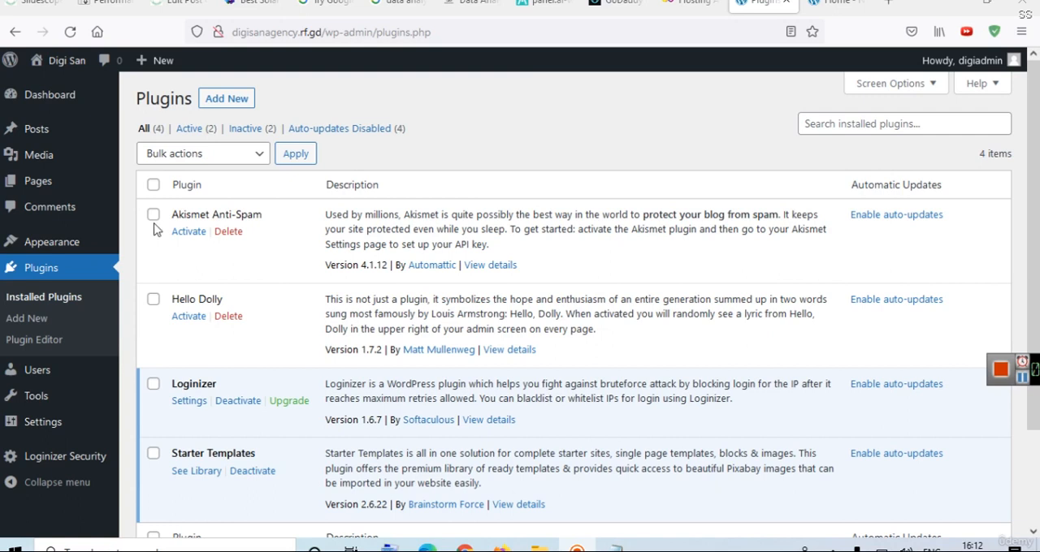
Open the Starter Templates library and filter it to free templates.
mouse_move(79, 247)
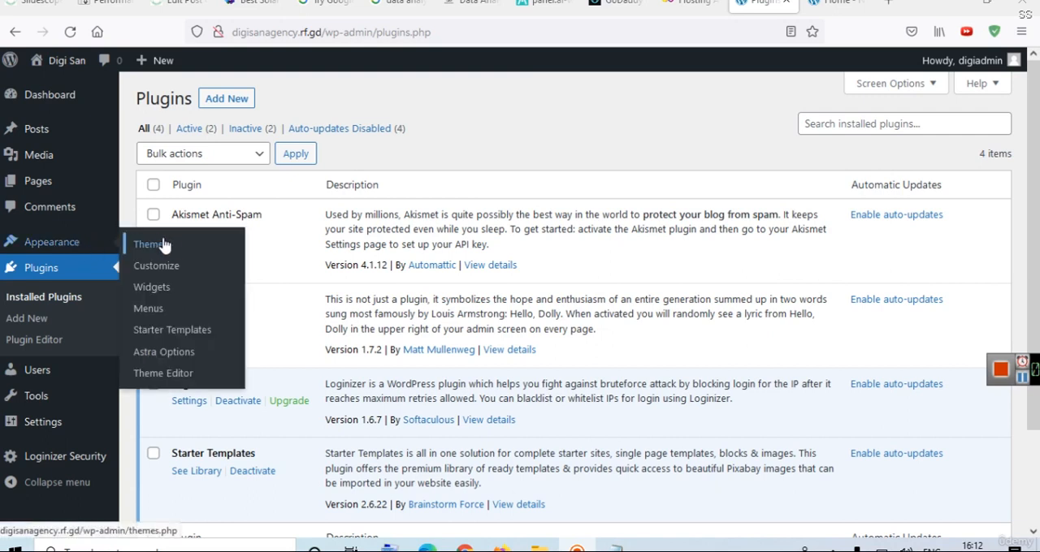
left_click(181, 329)
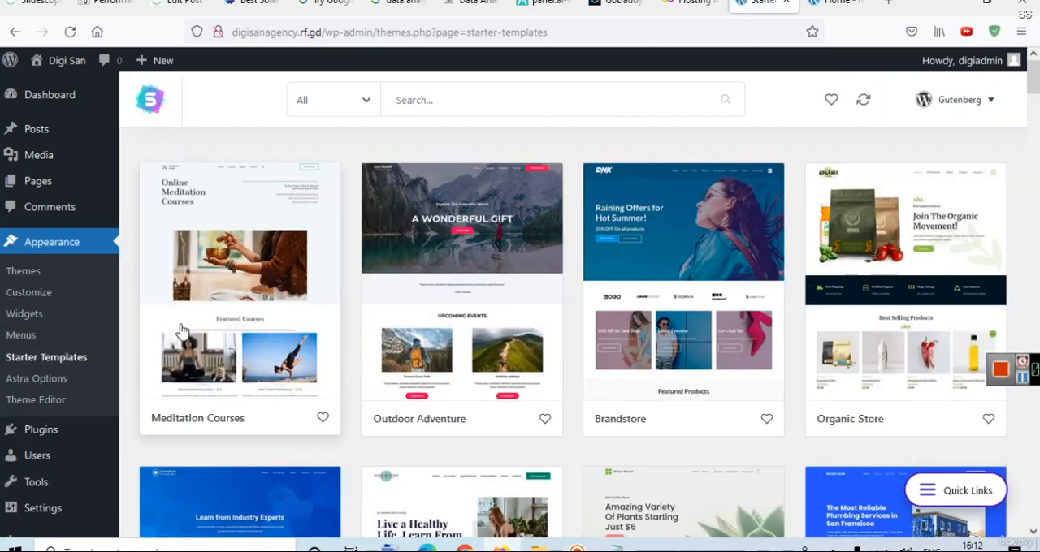
left_click(372, 112)
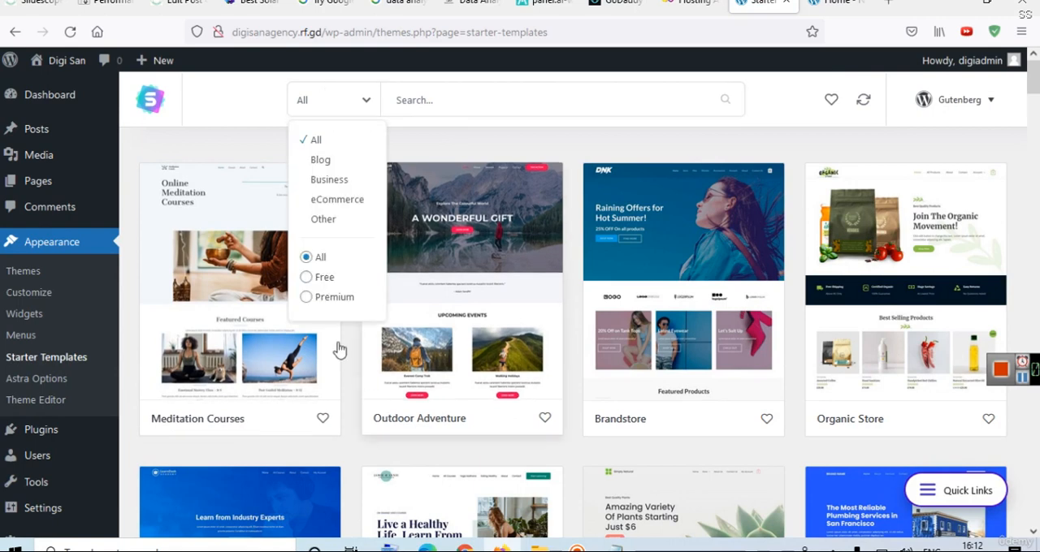
left_click(308, 283)
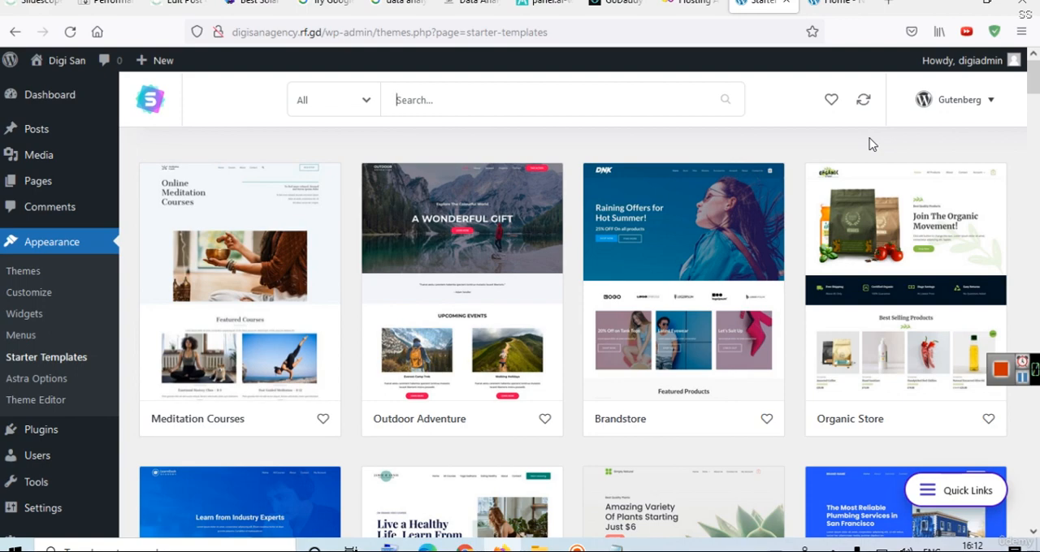
Open the Online Course template's details, and load the neetmedical.in home page in its browser tab for comparison.
left_click_drag(1035, 90, 1036, 189)
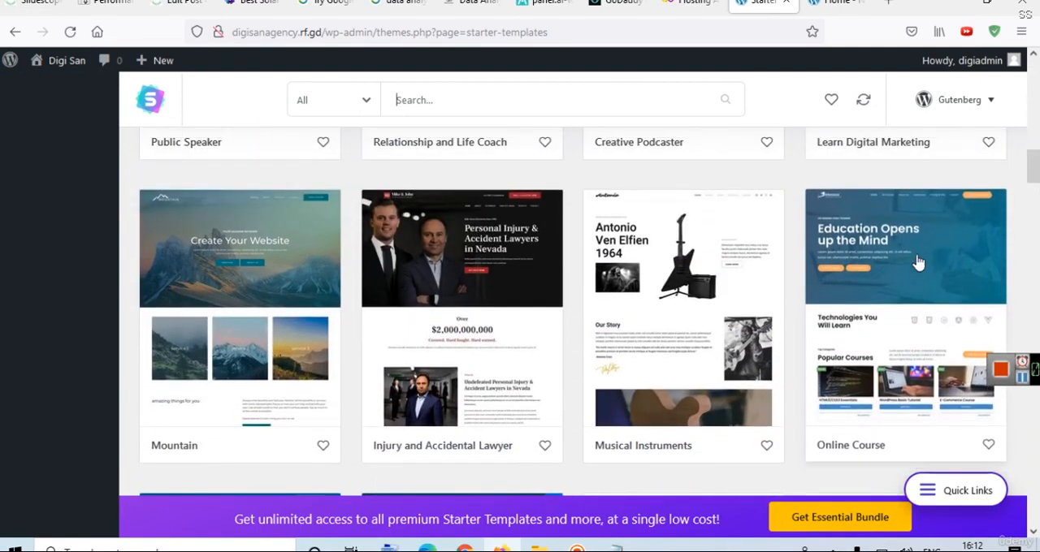
left_click(901, 274)
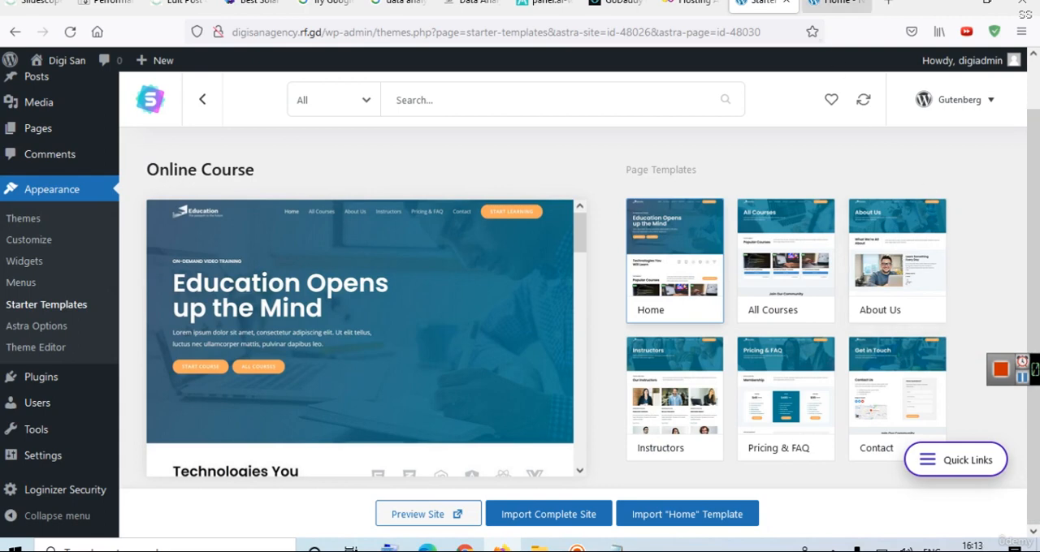
left_click(837, 3)
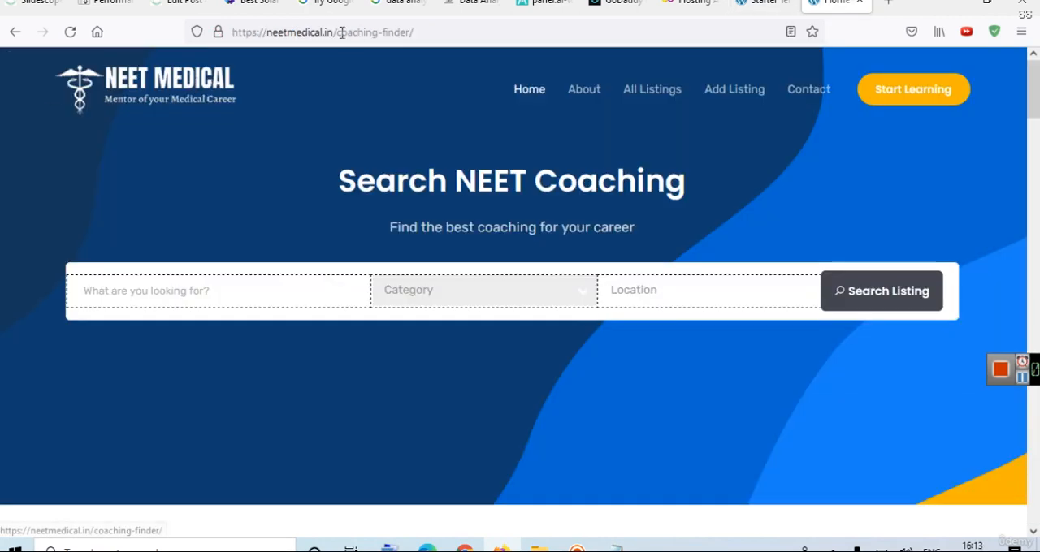
left_click_drag(341, 33, 529, 36)
key("BackSpace")
key("Return")
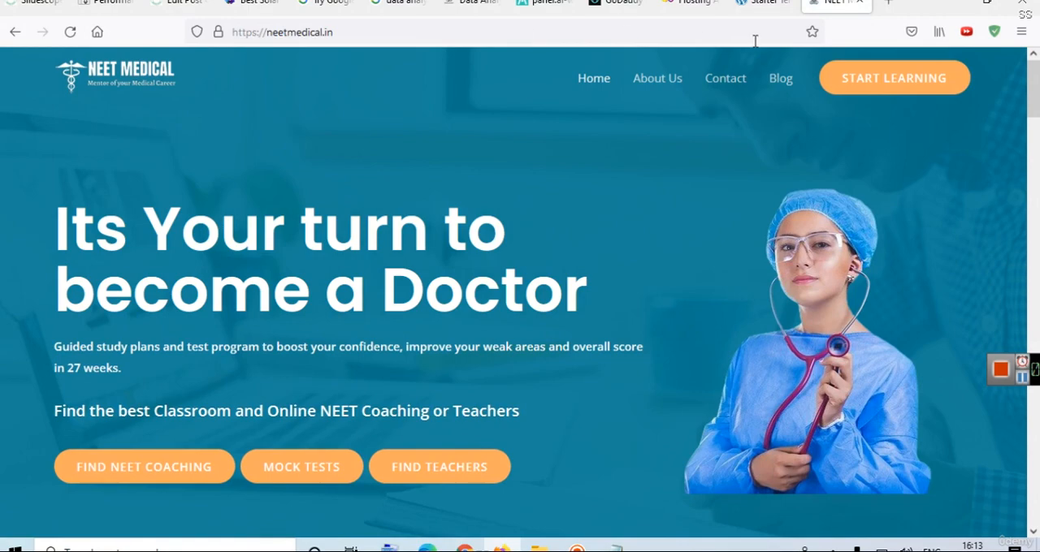
Compare the Online Course template with the NEET Medical home page, examining the header, banner and sections below.
left_click(759, 5)
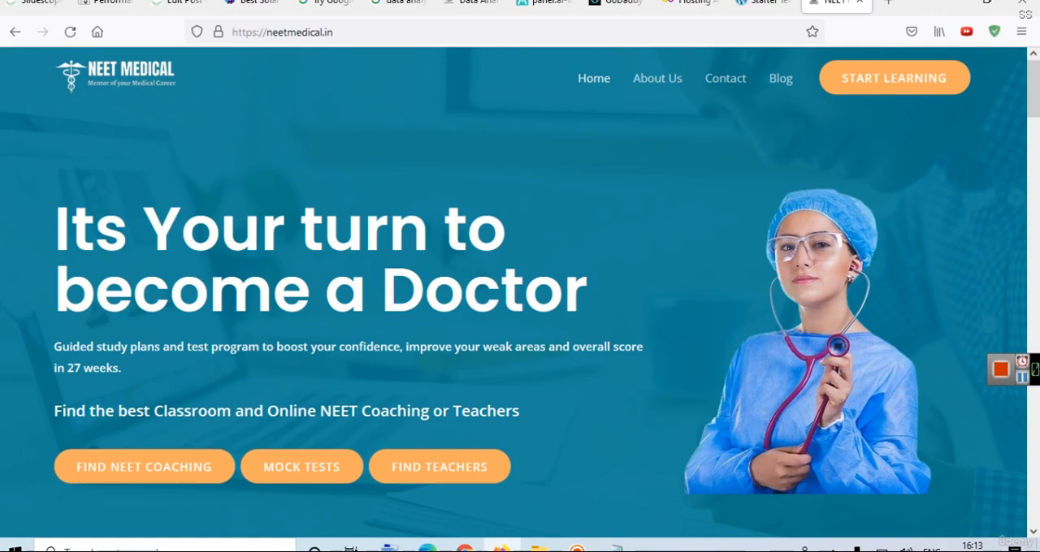
left_click(829, 4)
scroll(1035, 161, "down", 10)
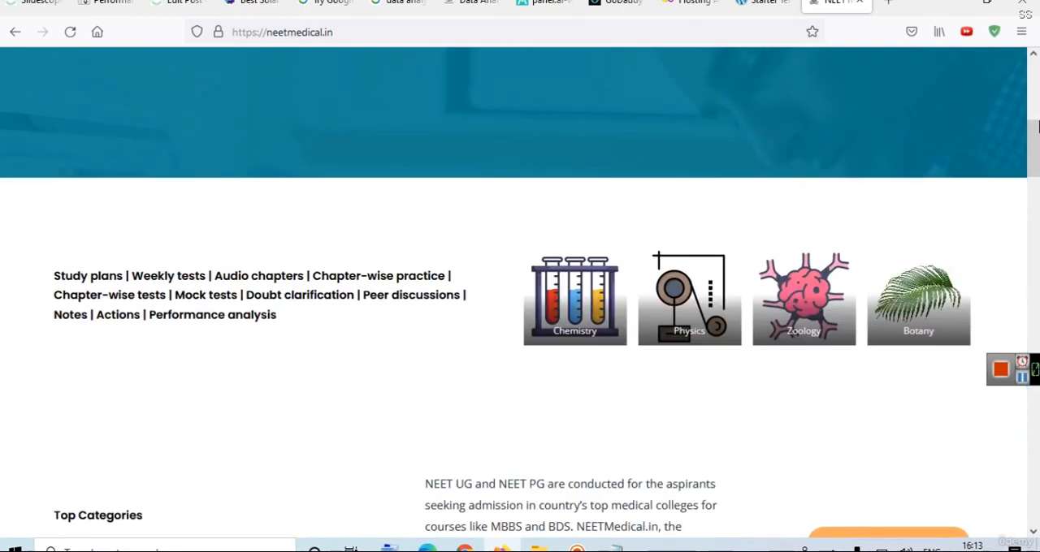
scroll(1036, 161, "up", 5)
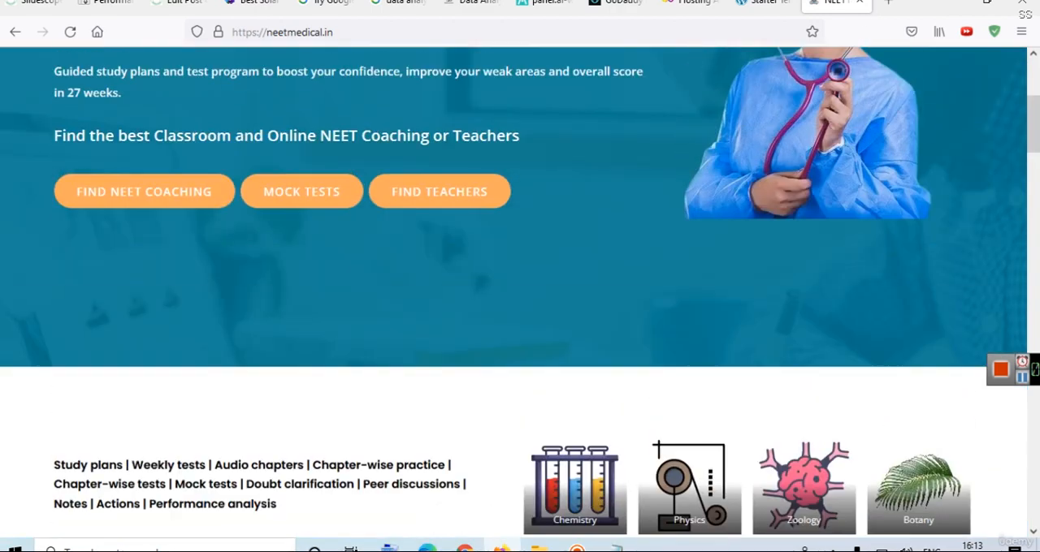
left_click(763, 4)
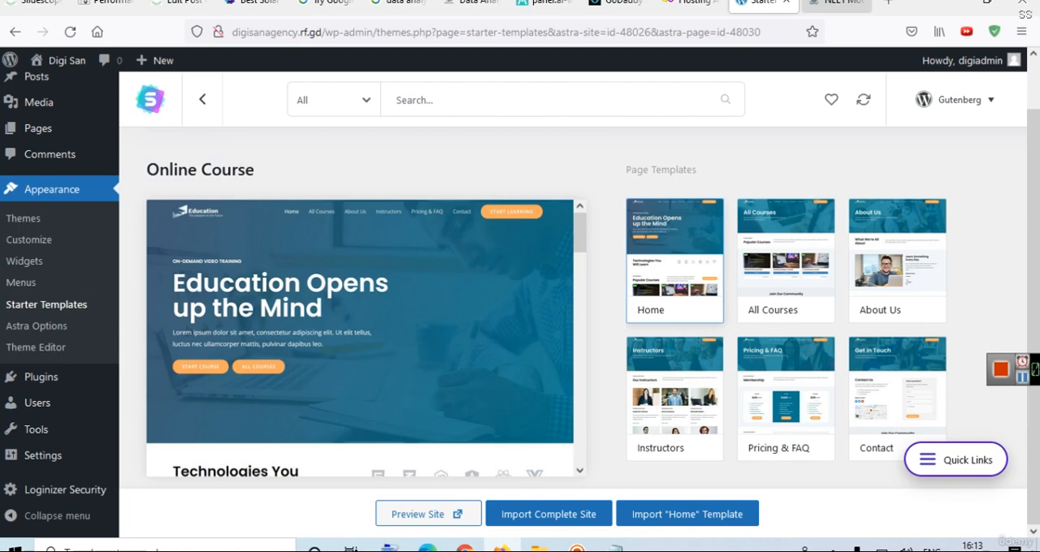
left_click(836, 2)
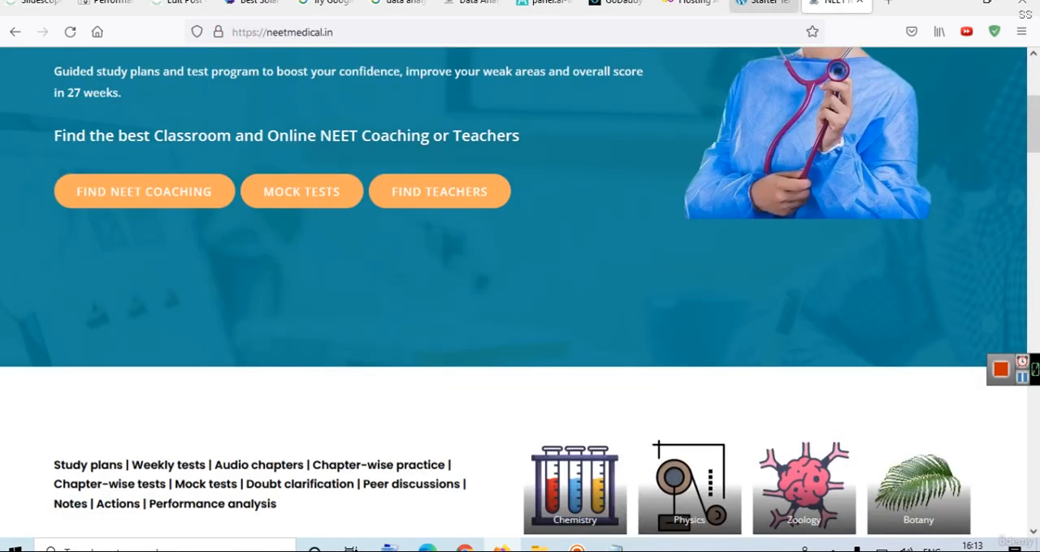
Leave the Online Course template and browse the starter templates library down to the Digital Agency template.
left_click(764, 3)
left_click(208, 91)
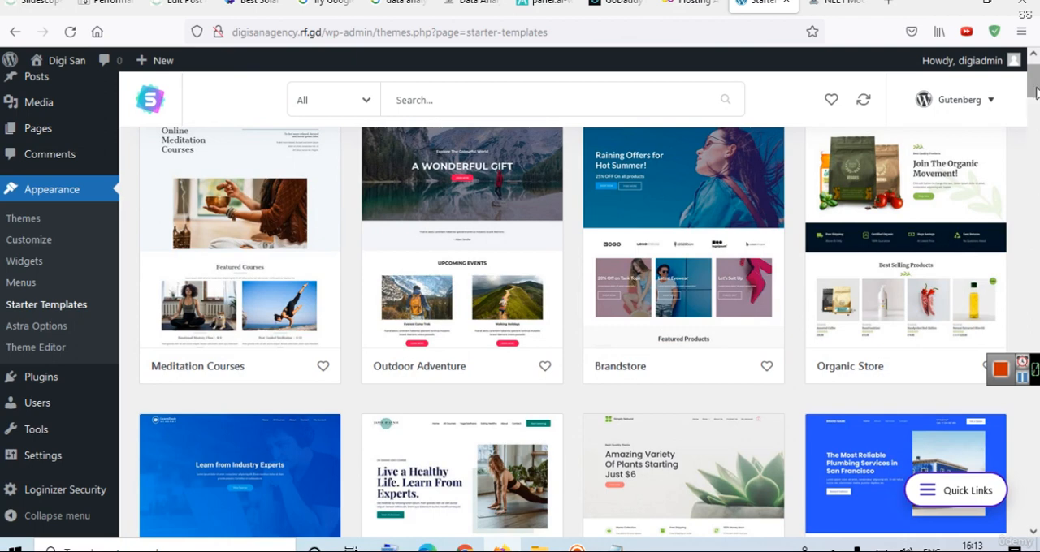
scroll(1035, 92, "down", 2)
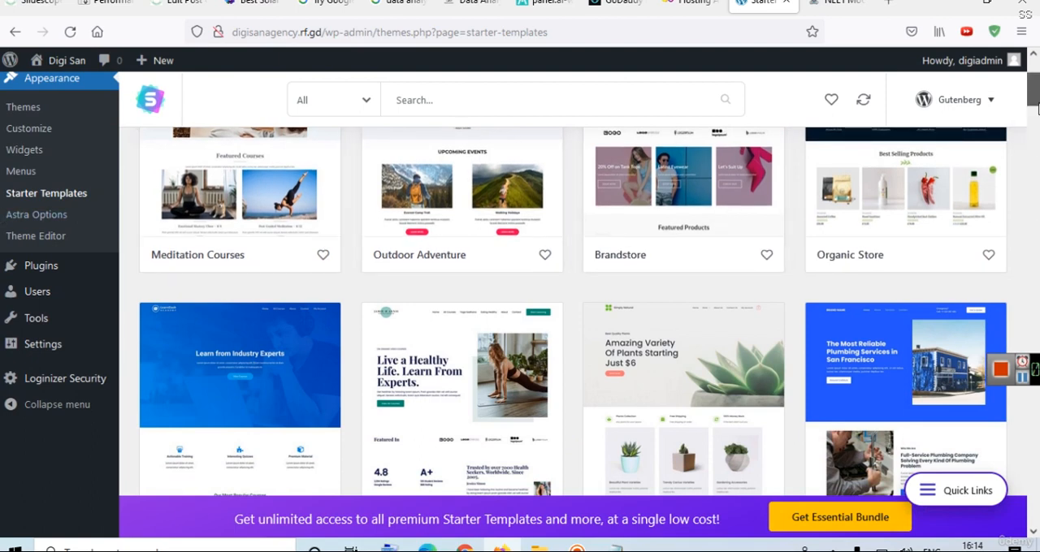
left_click_drag(1034, 101, 1036, 119)
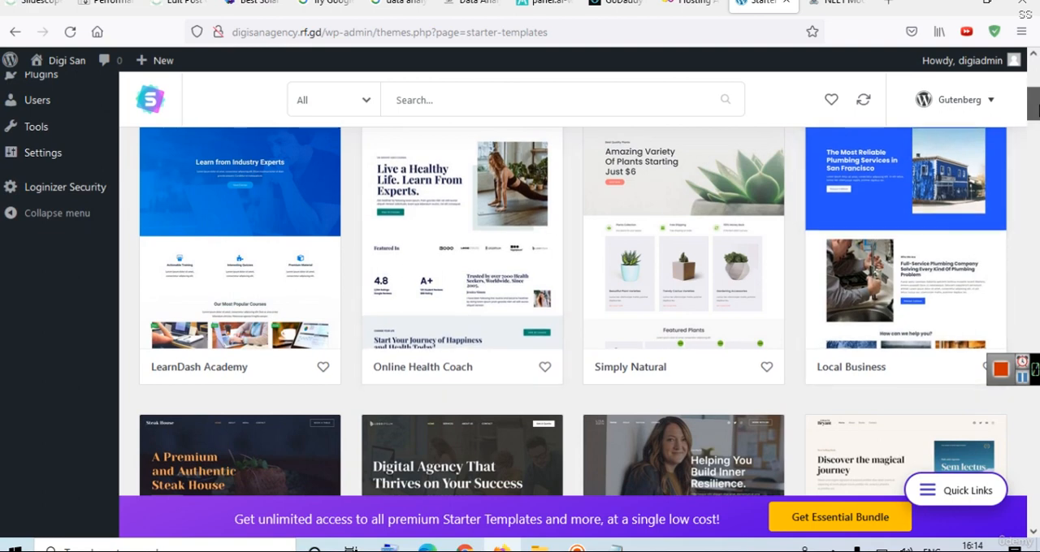
left_click_drag(1033, 104, 1039, 125)
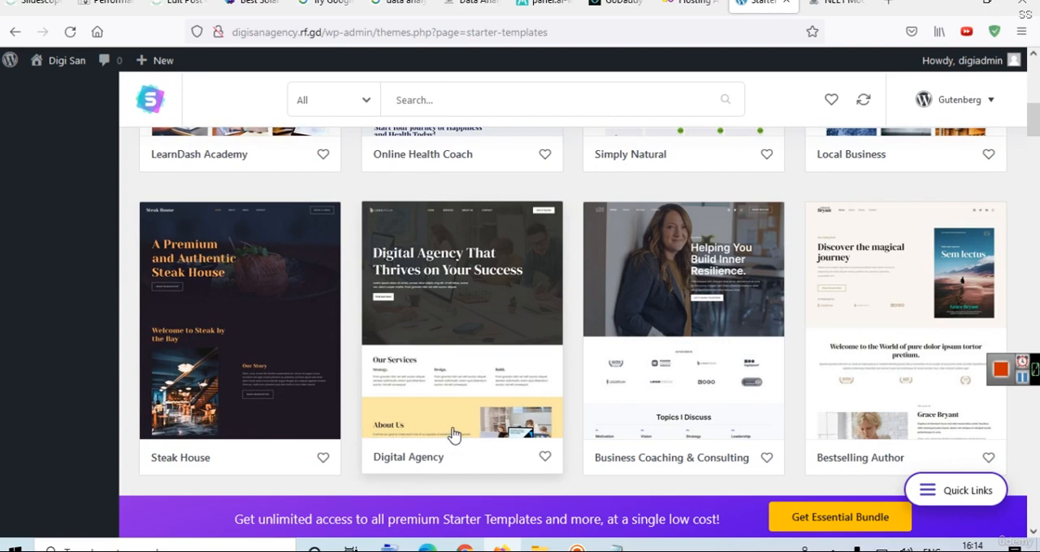
left_click_drag(1036, 130, 1036, 137)
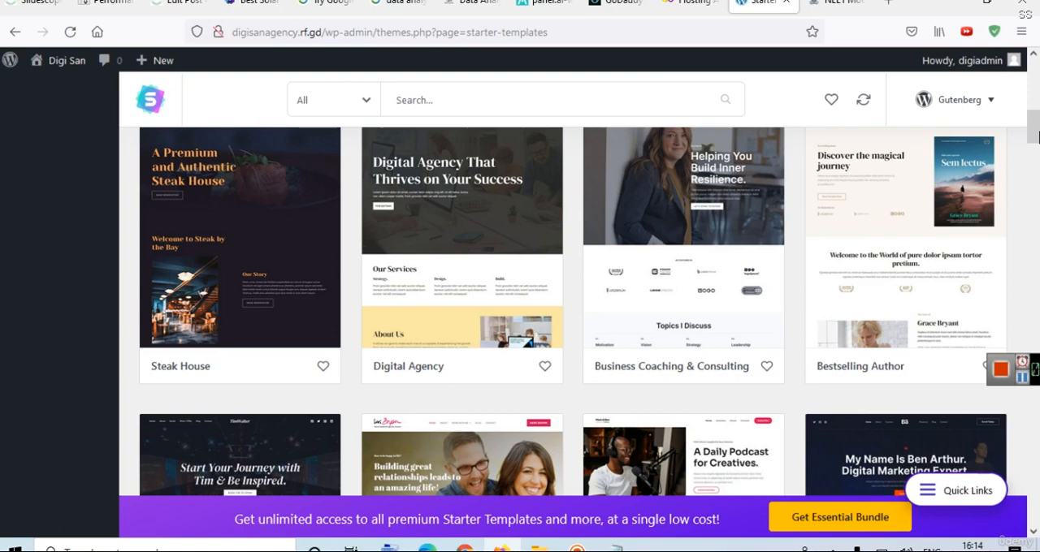
Open the Digital Agency template and examine its Home and Services page previews.
left_click(484, 259)
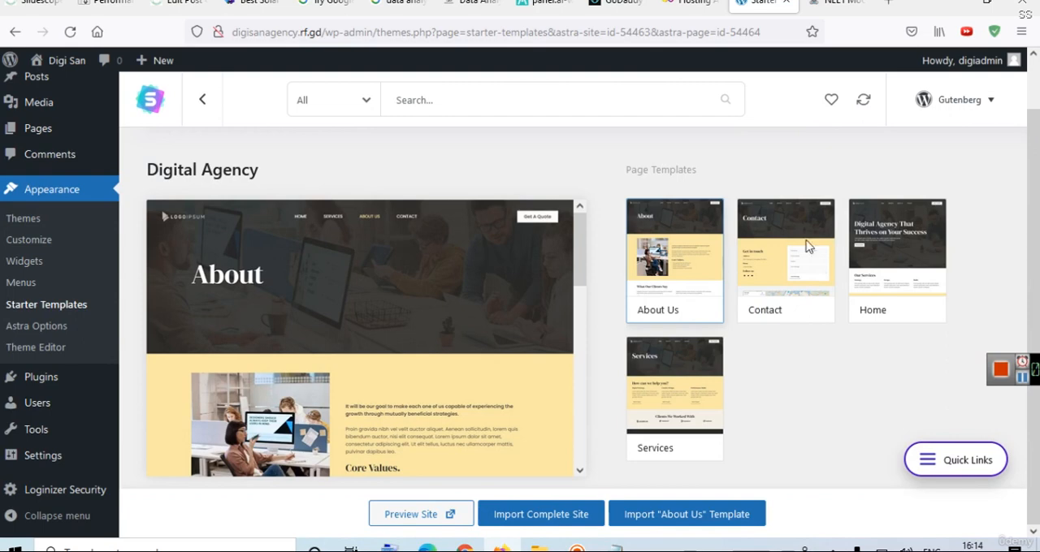
left_click(894, 252)
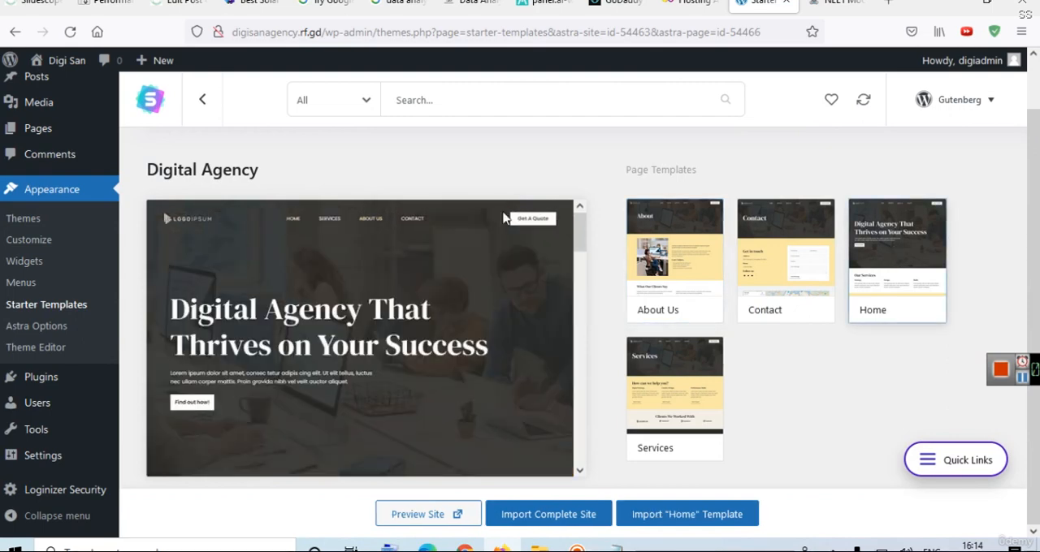
left_click_drag(576, 234, 615, 209)
left_click(703, 418)
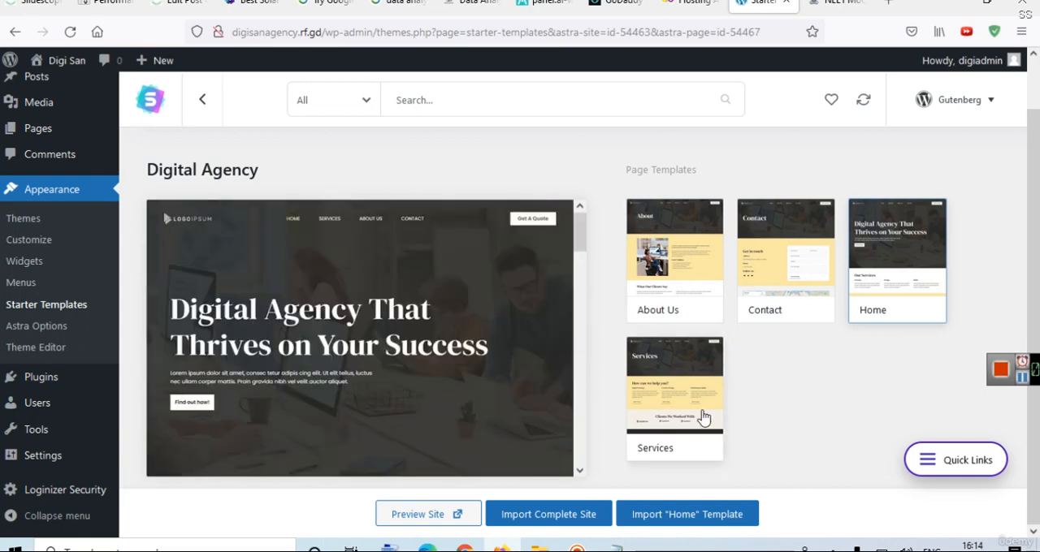
left_click(576, 306)
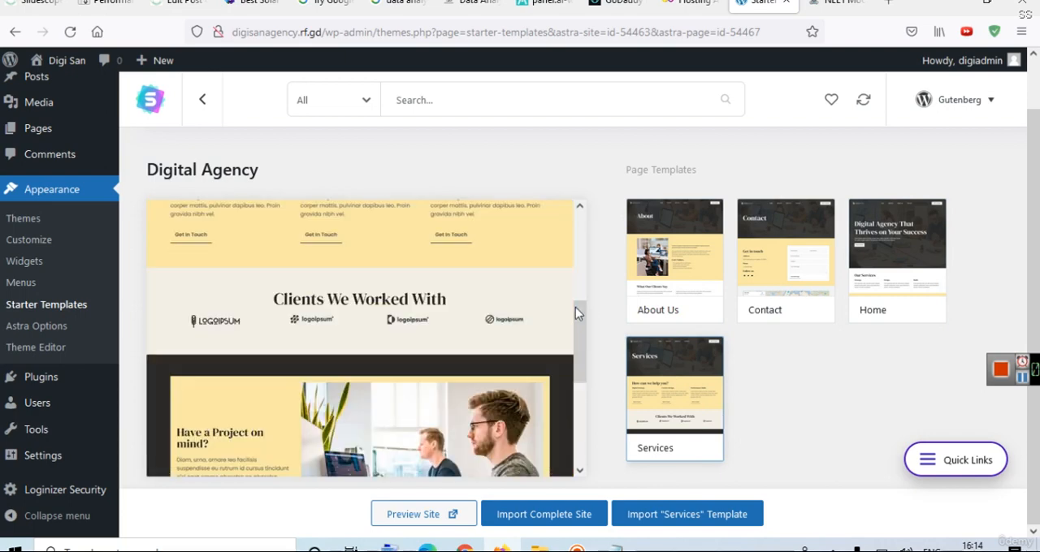
scroll(567, 414, "down", 5)
left_click_drag(565, 408, 561, 188)
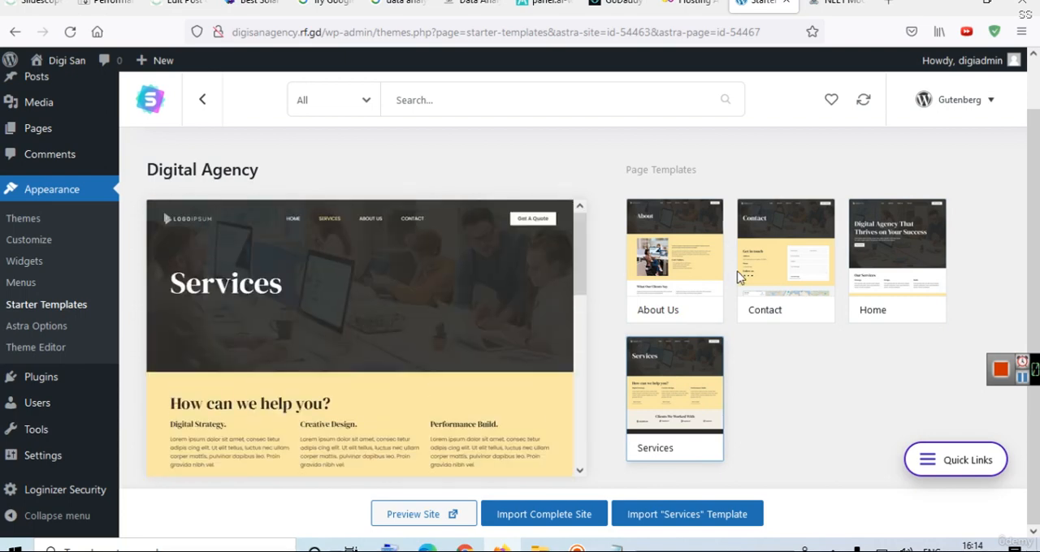
Return to the template library and open the Business Coaching & Consulting template.
left_click(203, 101)
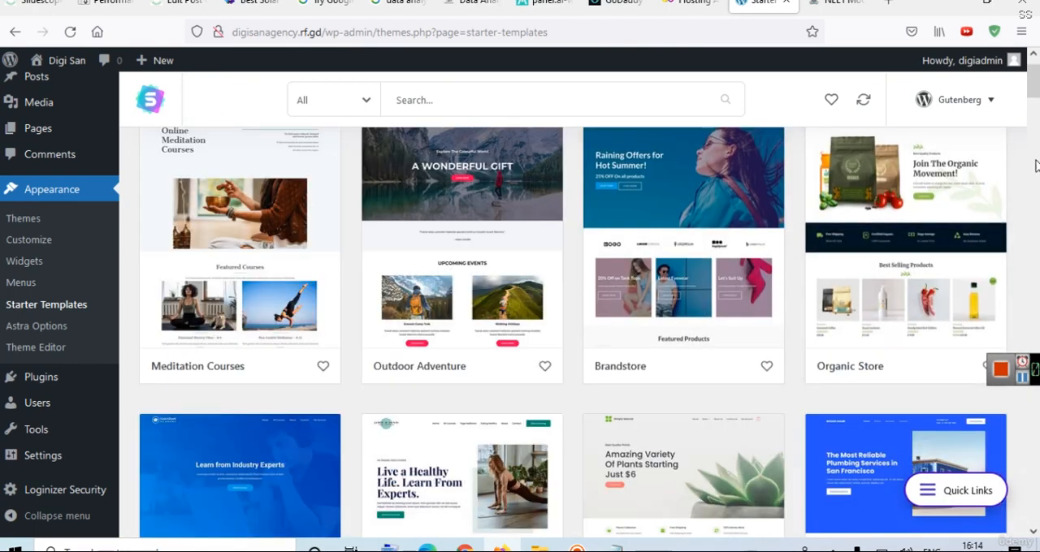
left_click(1036, 130)
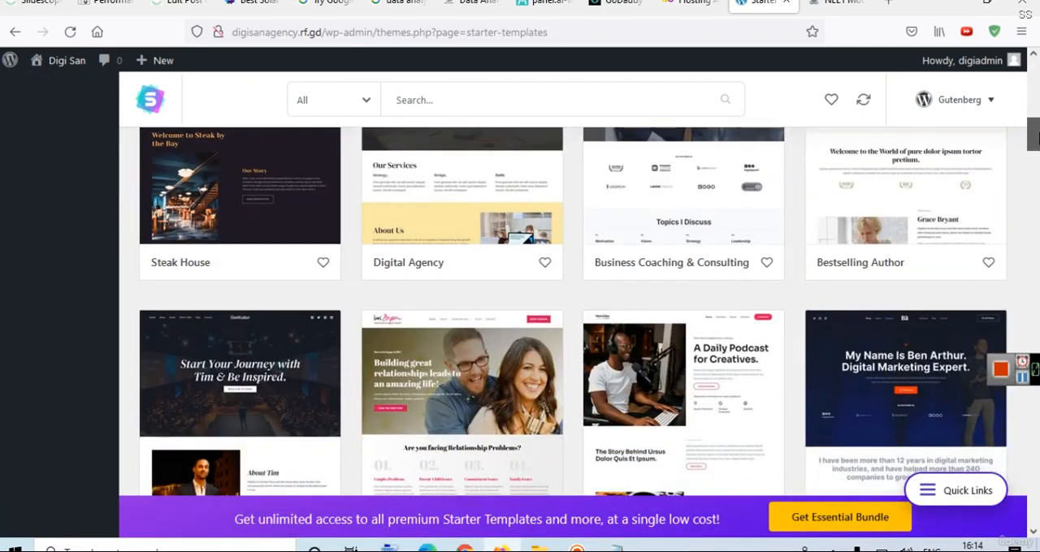
left_click_drag(1035, 138, 1034, 126)
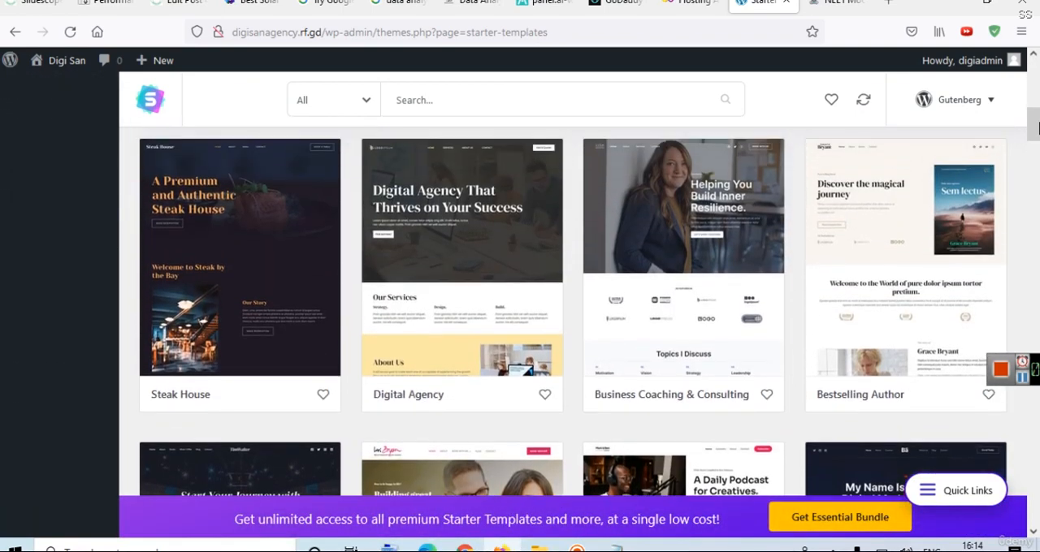
left_click(634, 273)
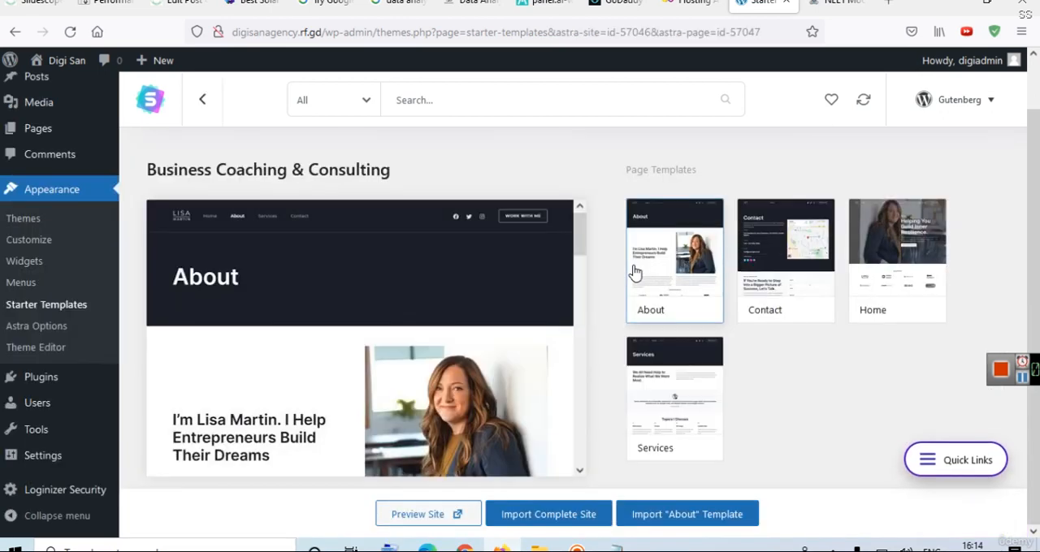
Examine the Home, Contact and Services page previews of the Business Coaching & Consulting template.
left_click(887, 267)
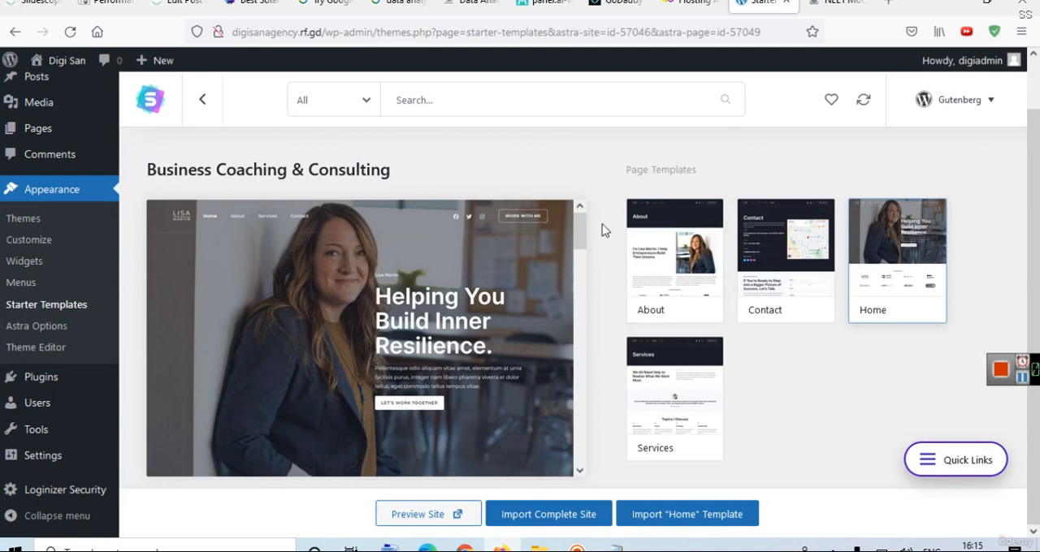
left_click_drag(583, 228, 585, 476)
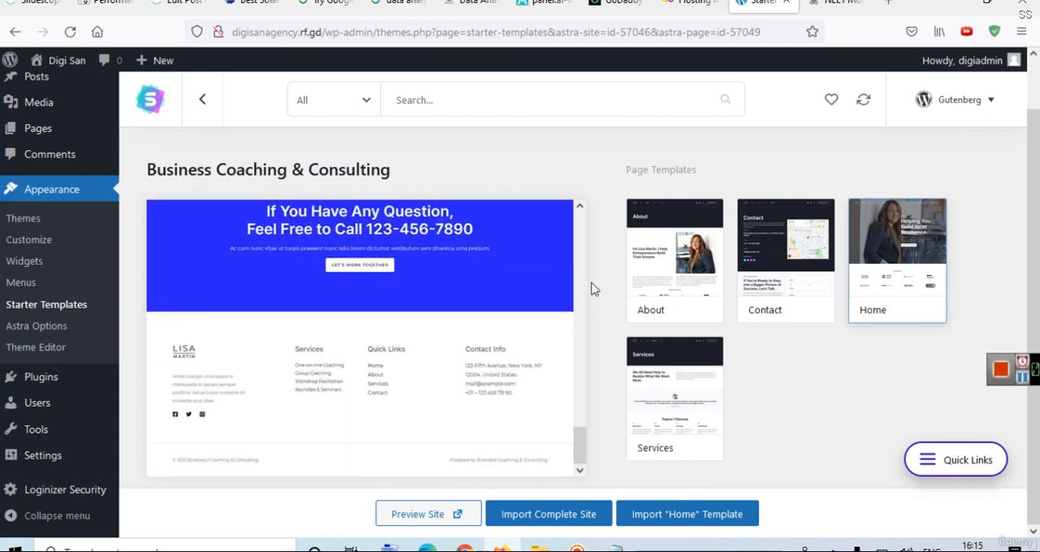
left_click(764, 291)
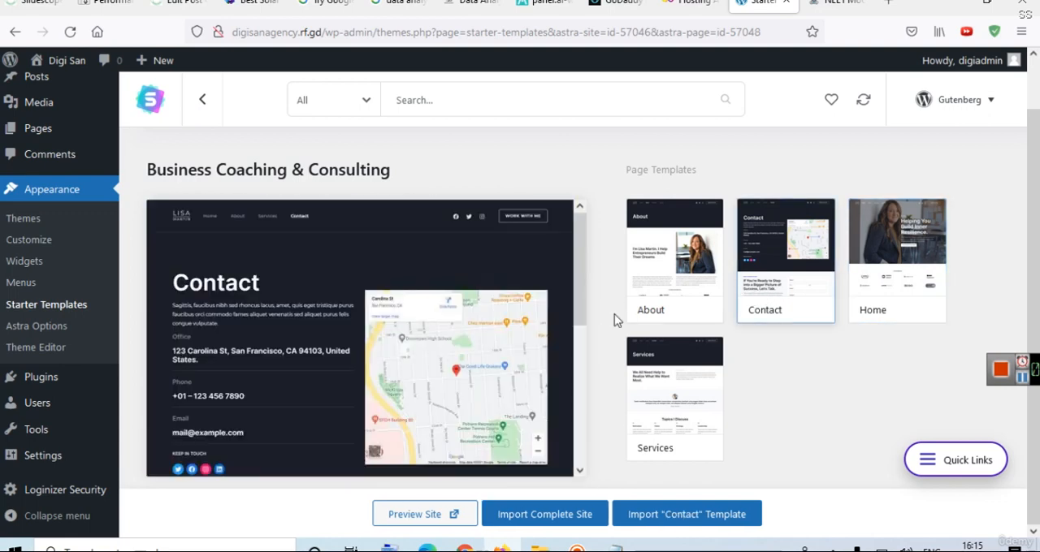
left_click_drag(576, 258, 576, 178)
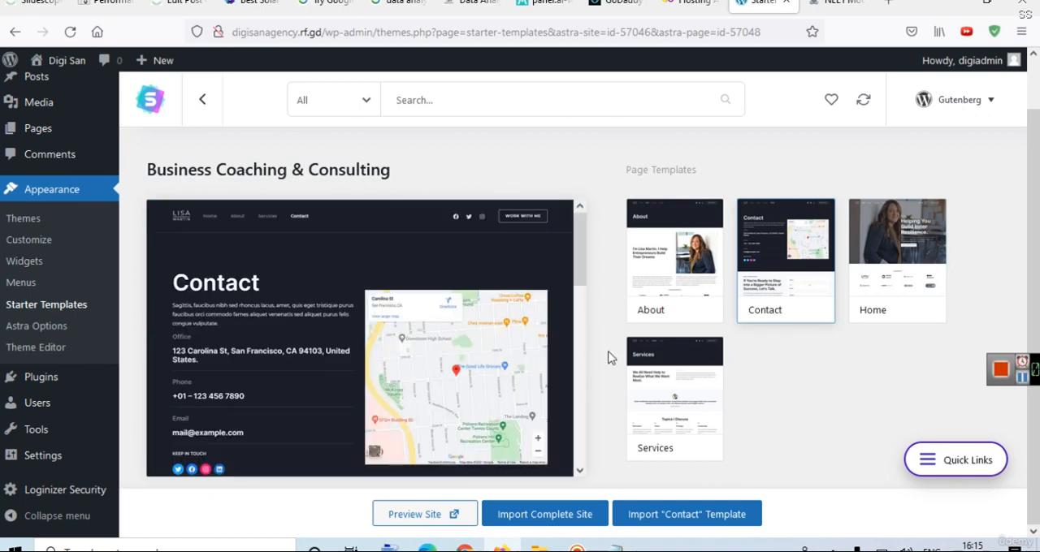
left_click(636, 379)
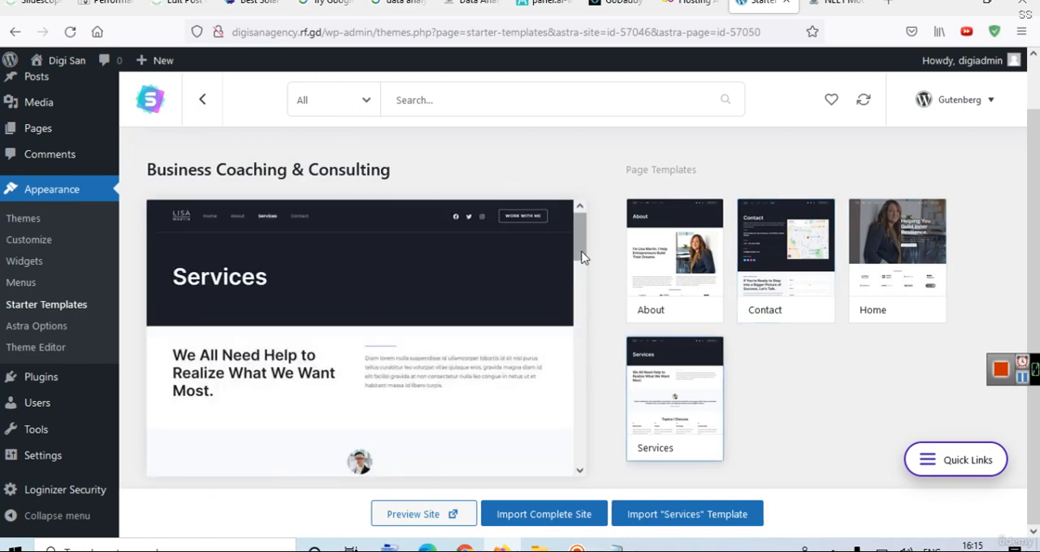
left_click_drag(580, 253, 604, 198)
Select the template's Home page and view its preview image at full size in a new browser tab.
left_click(865, 274)
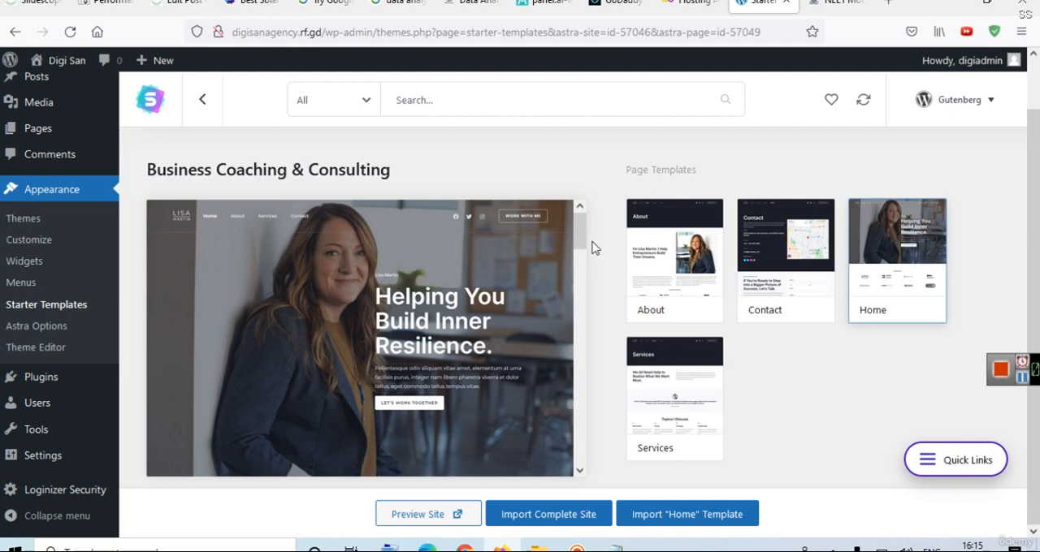
left_click_drag(580, 232, 559, 320)
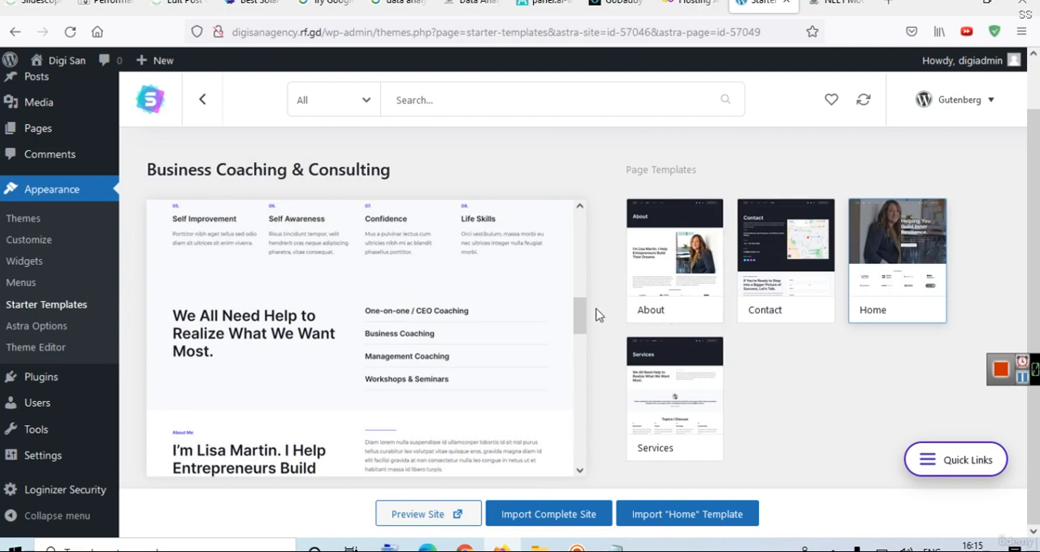
left_click_drag(581, 310, 575, 238)
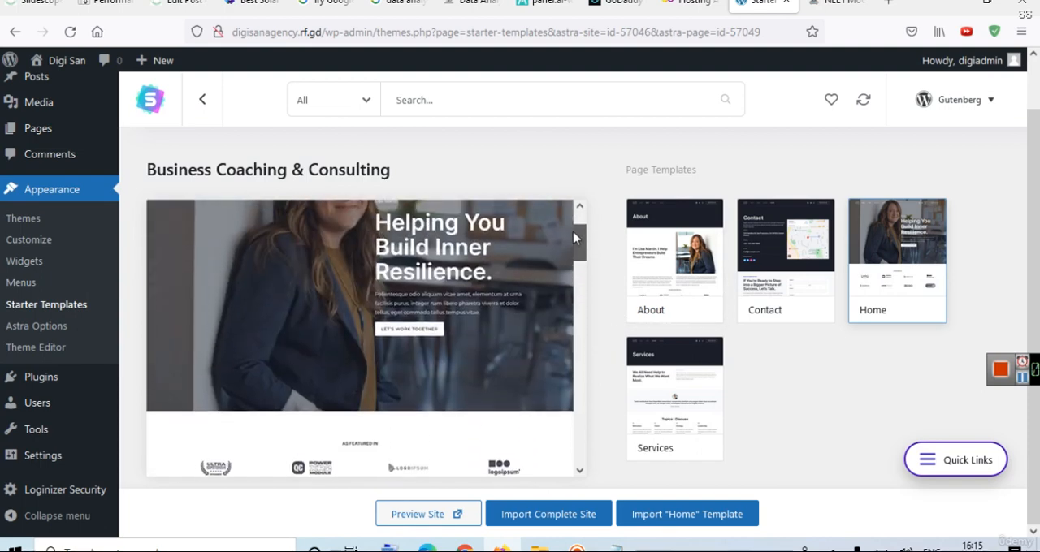
right_click(335, 209)
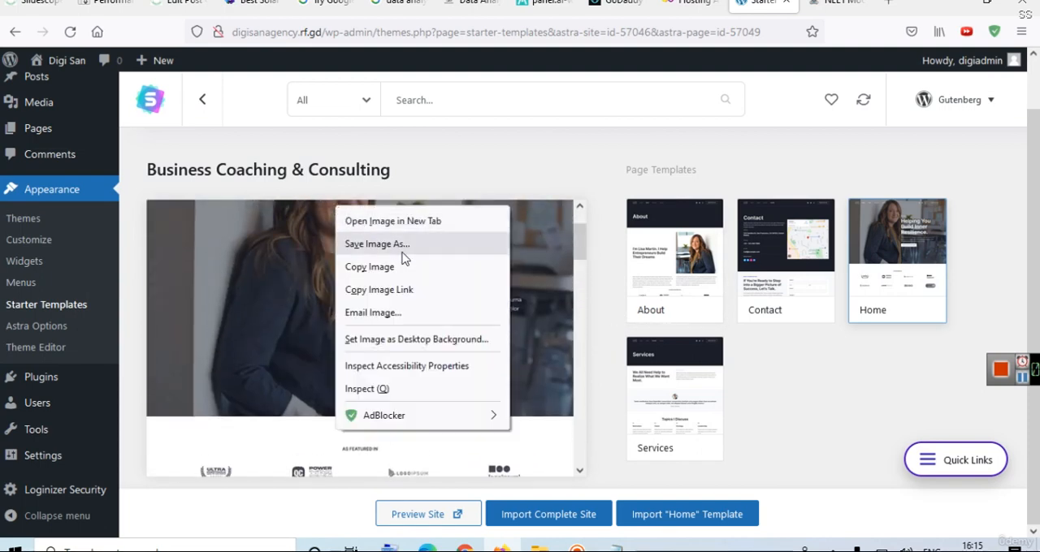
left_click(396, 221)
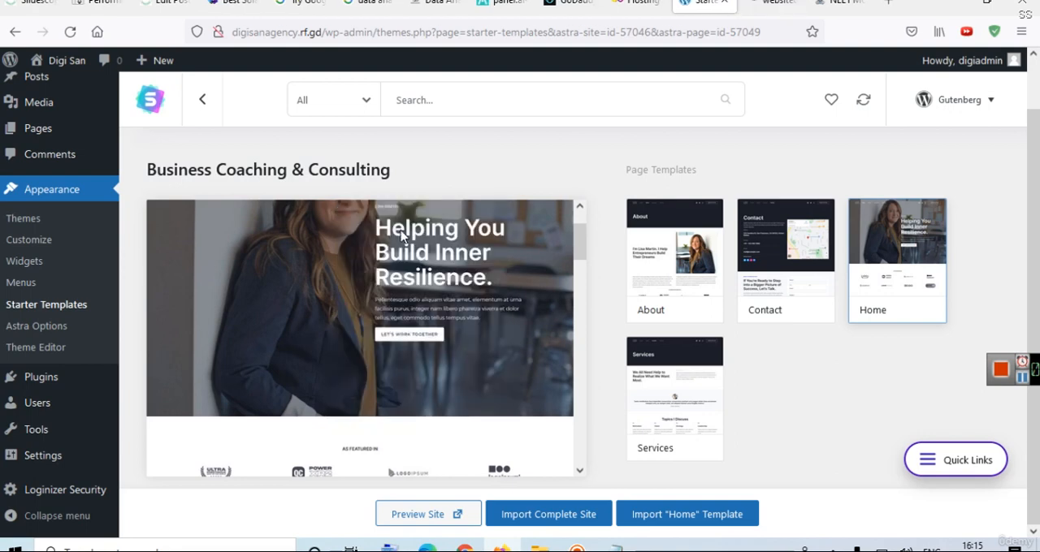
left_click(767, 3)
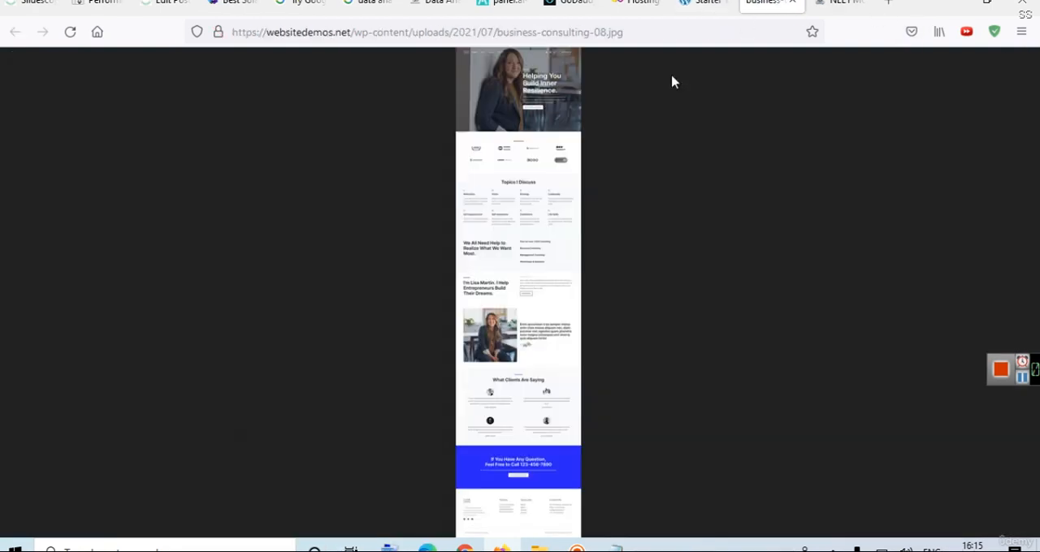
left_click(554, 99)
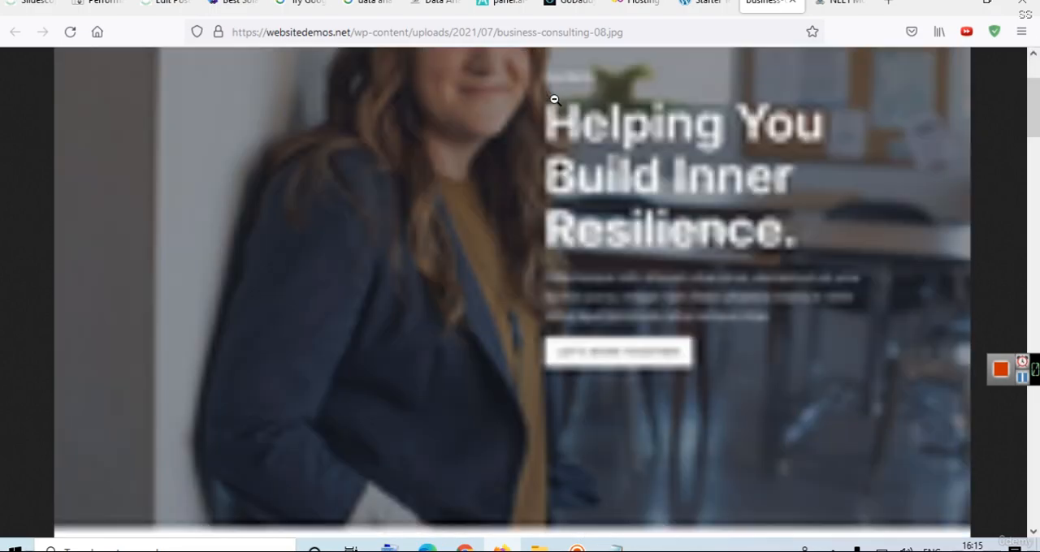
Examine the Home page image's sections, from the featured logos and topics through the about section to the client testimonials.
left_click_drag(1037, 123, 1035, 186)
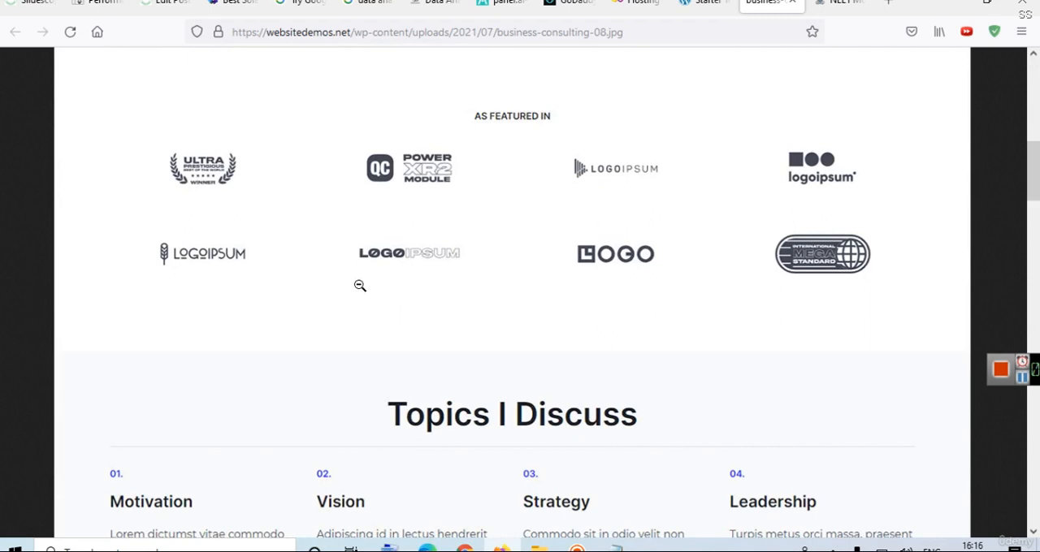
left_click_drag(1037, 158, 1037, 208)
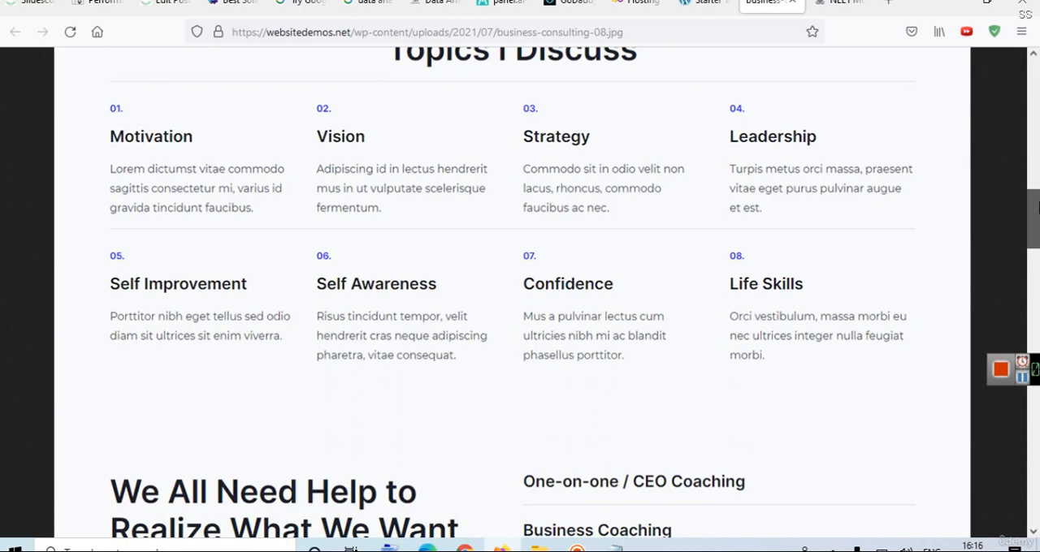
left_click_drag(1037, 208, 1038, 235)
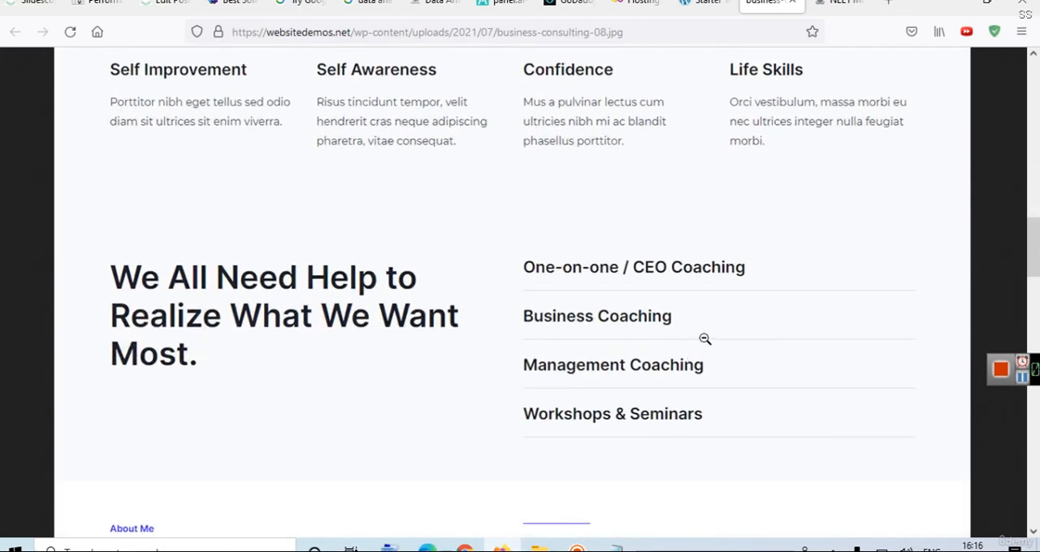
left_click_drag(1038, 269, 1038, 314)
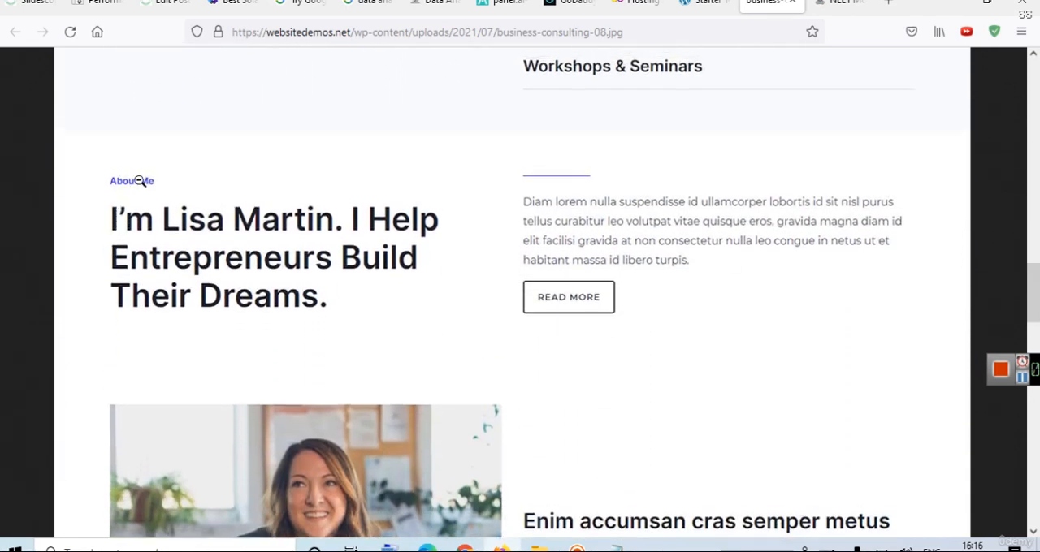
left_click_drag(1037, 292, 1033, 355)
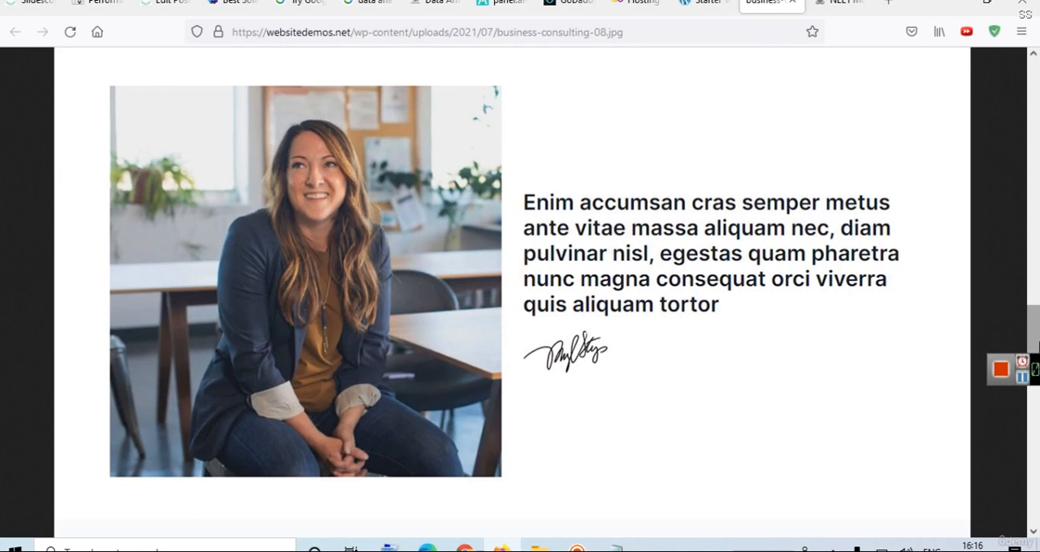
left_click_drag(1036, 332, 1021, 398)
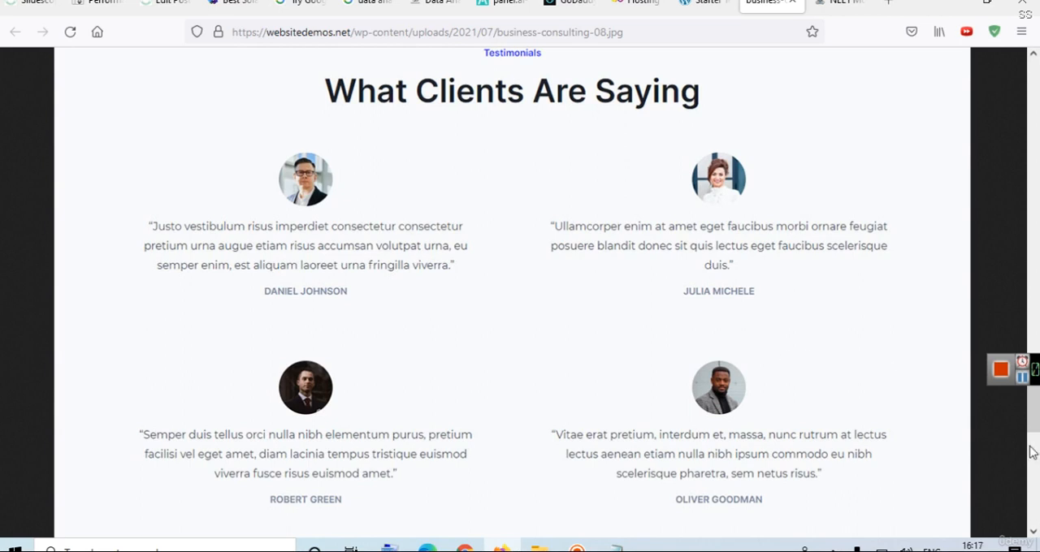
left_click_drag(1031, 410, 1029, 163)
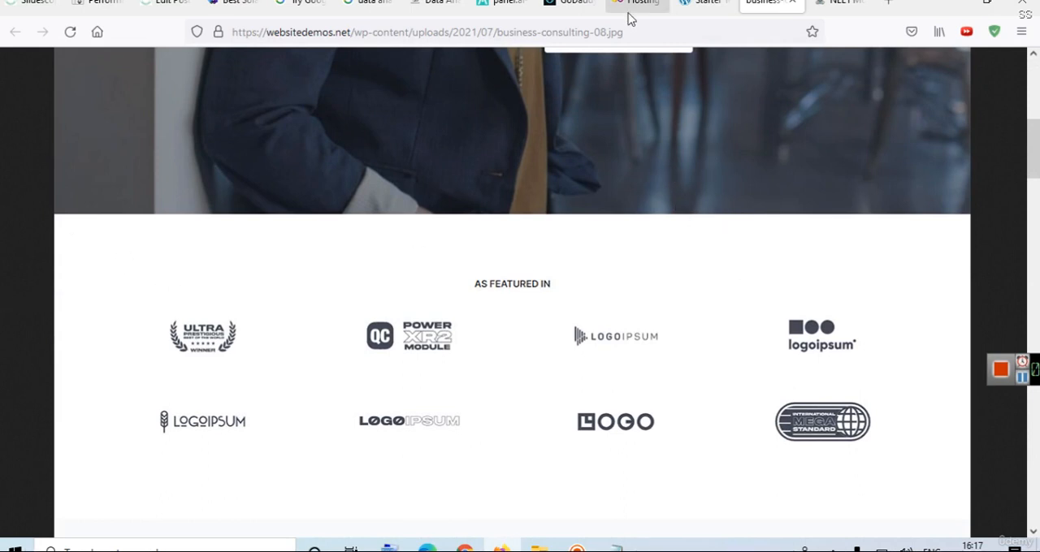
Start the complete site import from the starter templates page, choose Expert and Myself/My company, and expand the advanced import options.
left_click(681, 8)
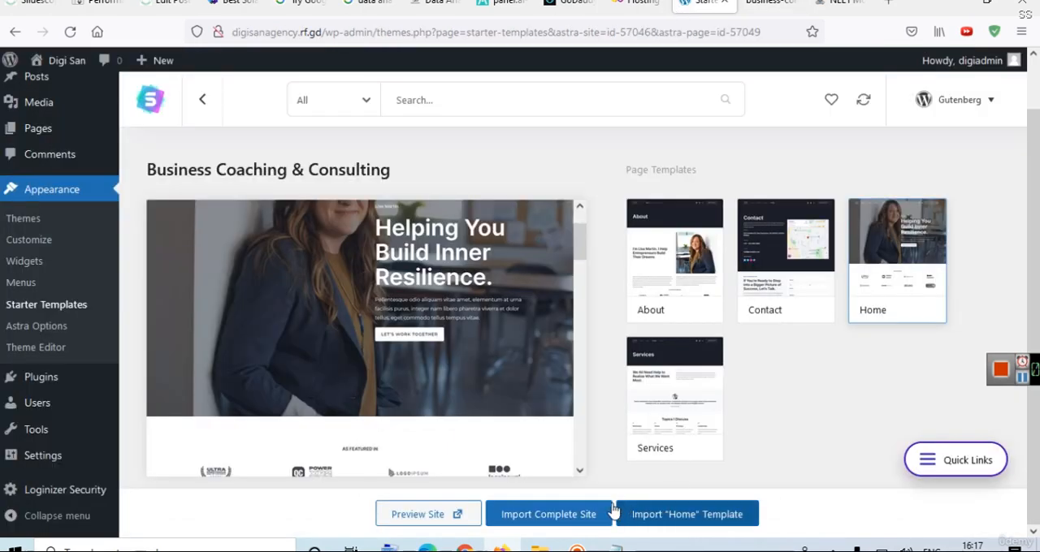
left_click(555, 516)
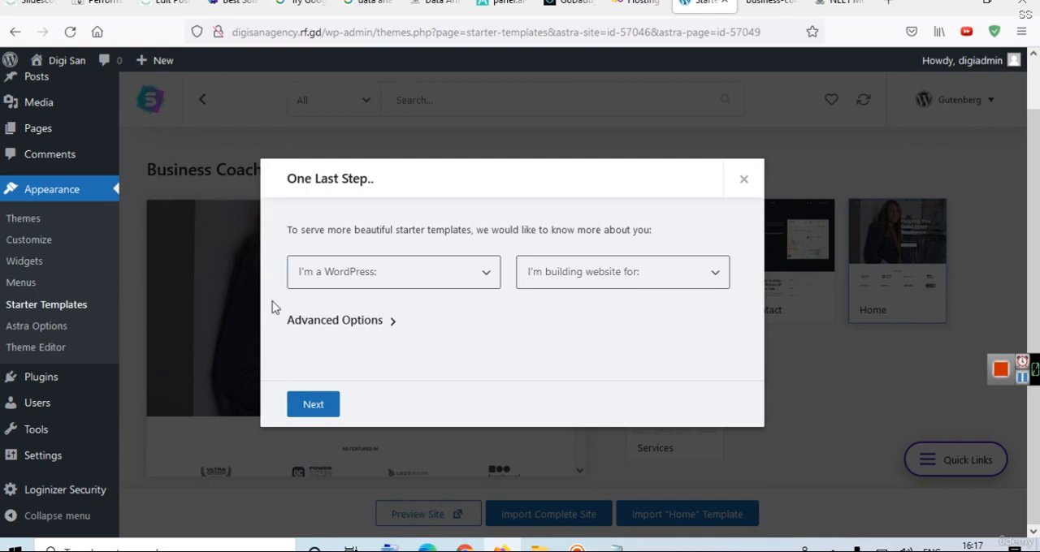
left_click(480, 273)
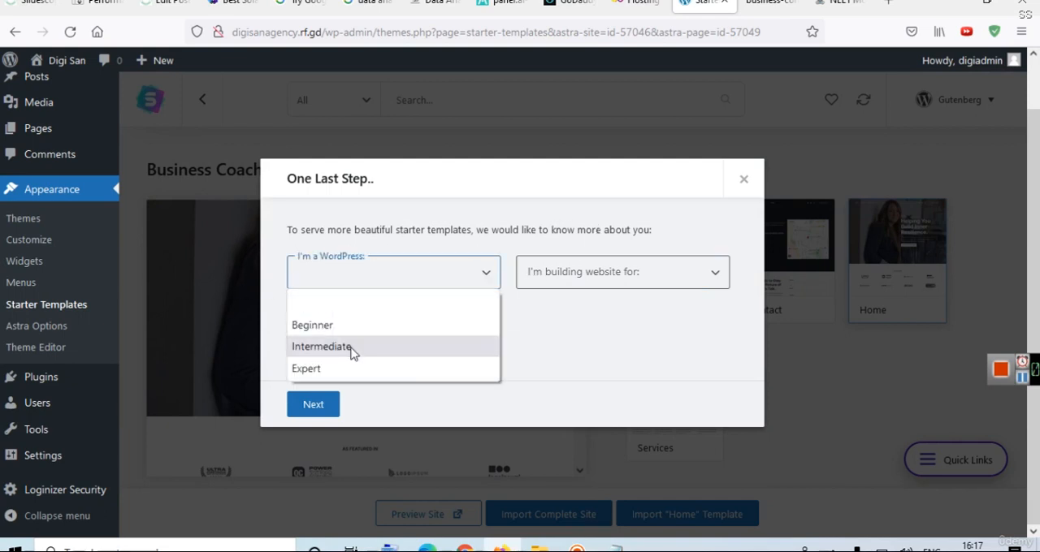
left_click(308, 369)
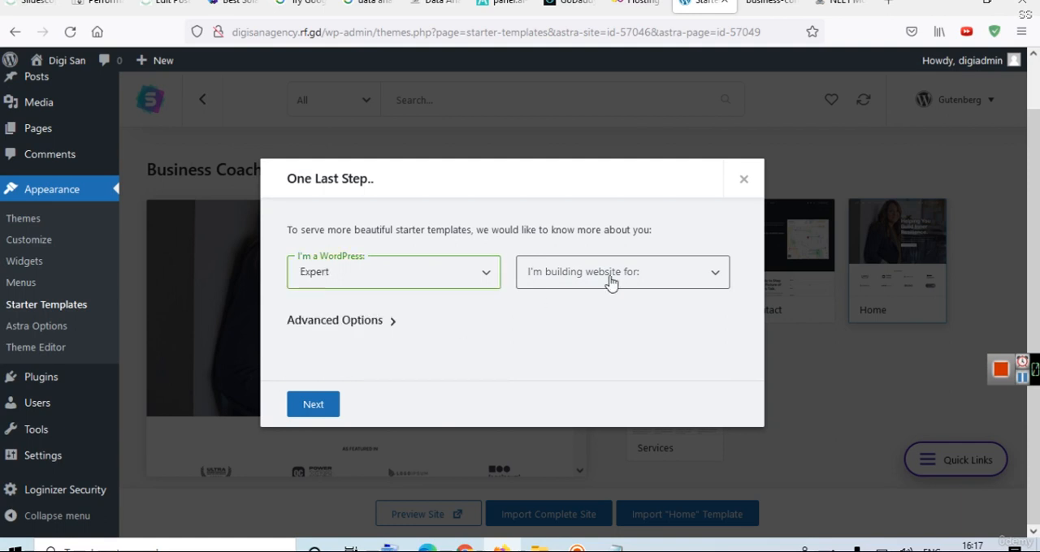
left_click(544, 276)
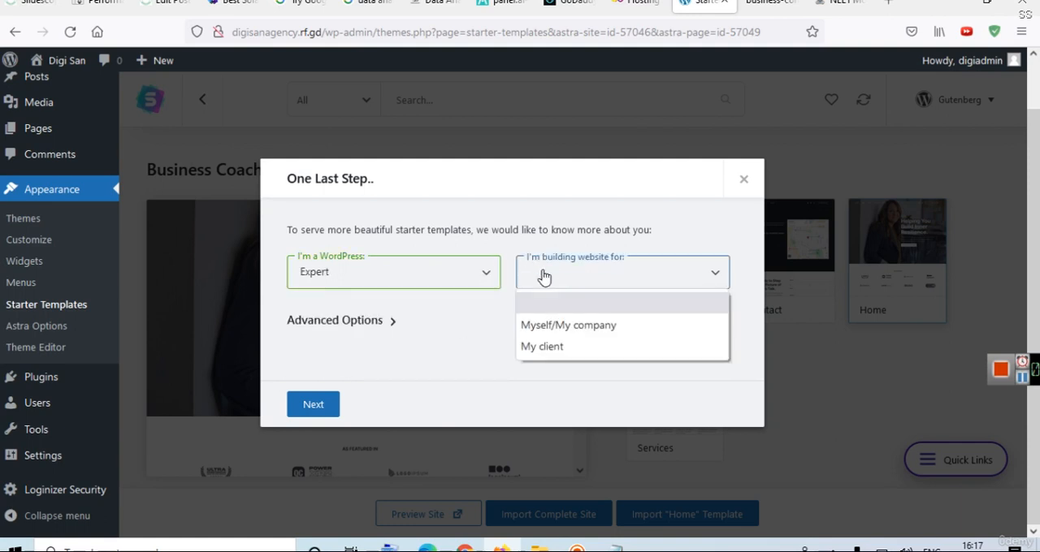
left_click(562, 328)
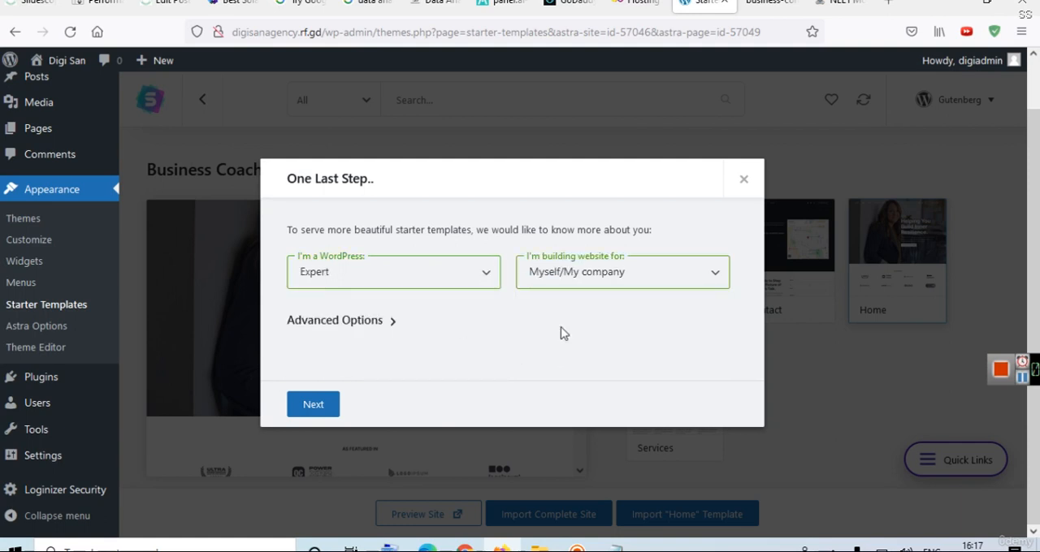
left_click(341, 324)
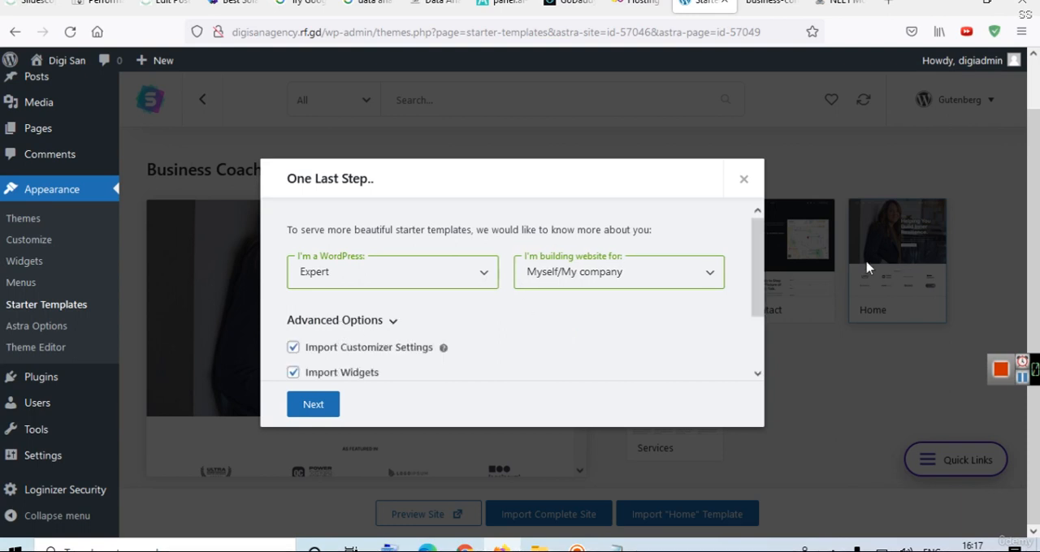
Import the complete site with customizer settings, widgets, required plugins and content all included, skipping the personal details form.
left_click_drag(760, 234, 760, 314)
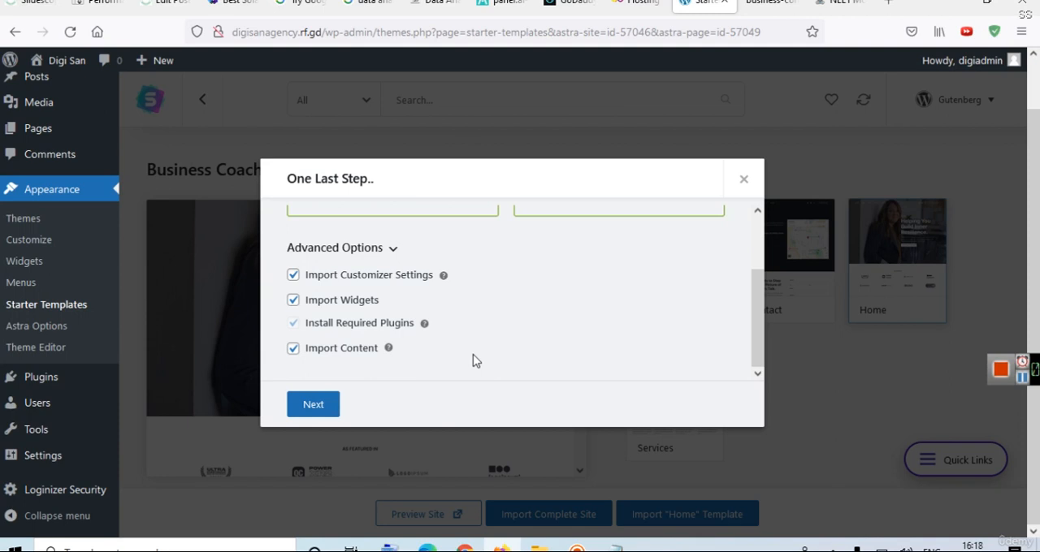
left_click(325, 404)
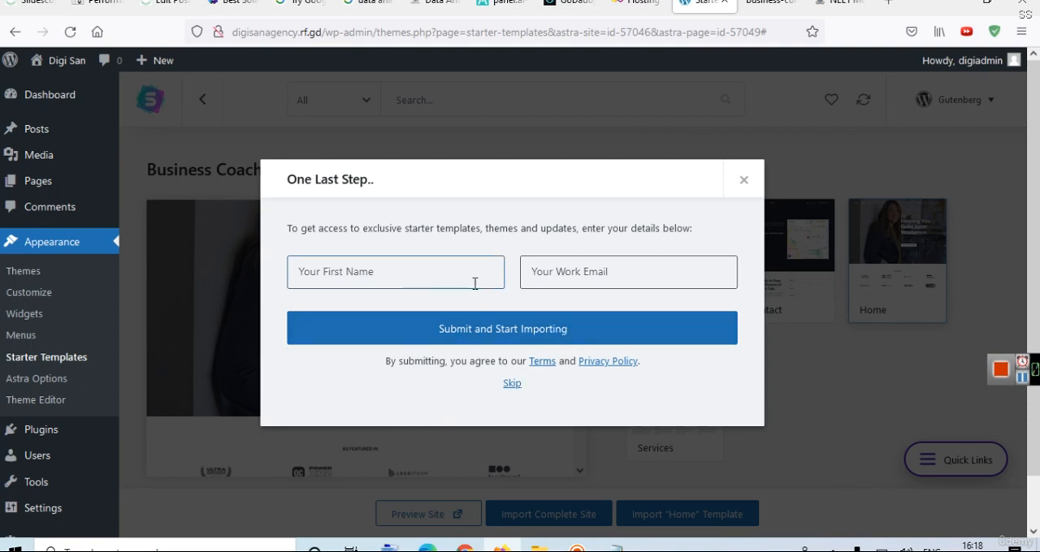
left_click(513, 384)
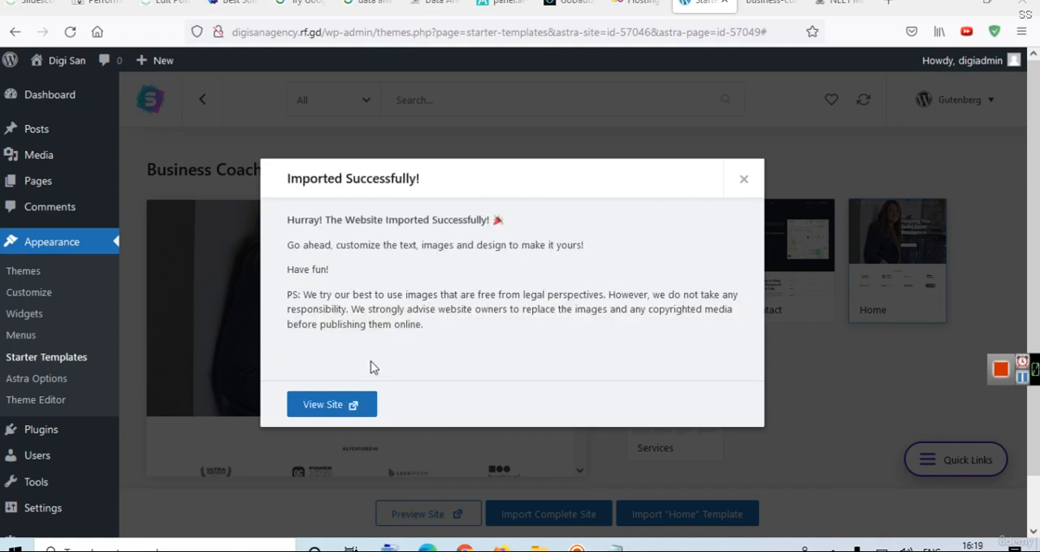
View the imported site and look over its Home page sections and its About page.
left_click(331, 410)
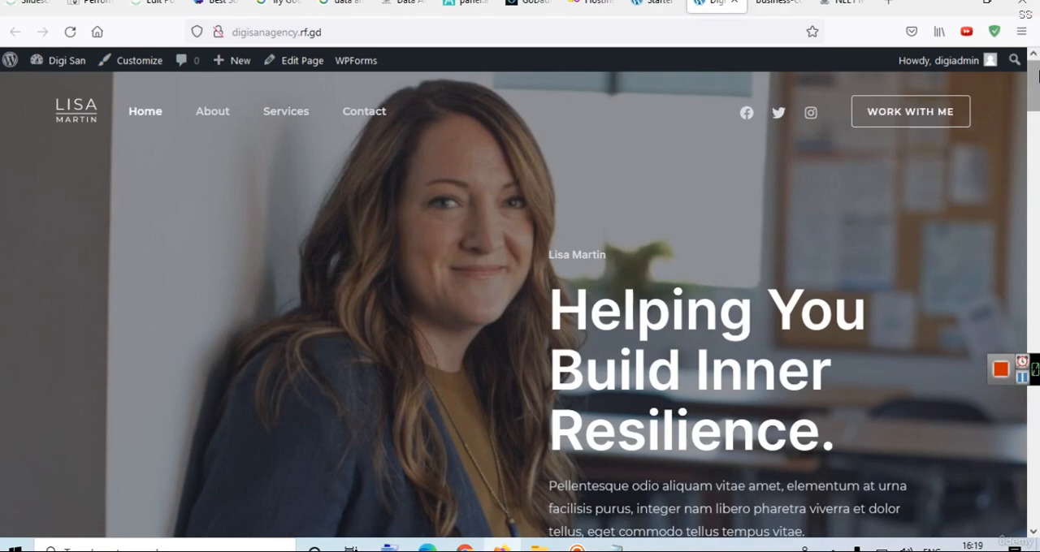
left_click_drag(1033, 86, 1036, 49)
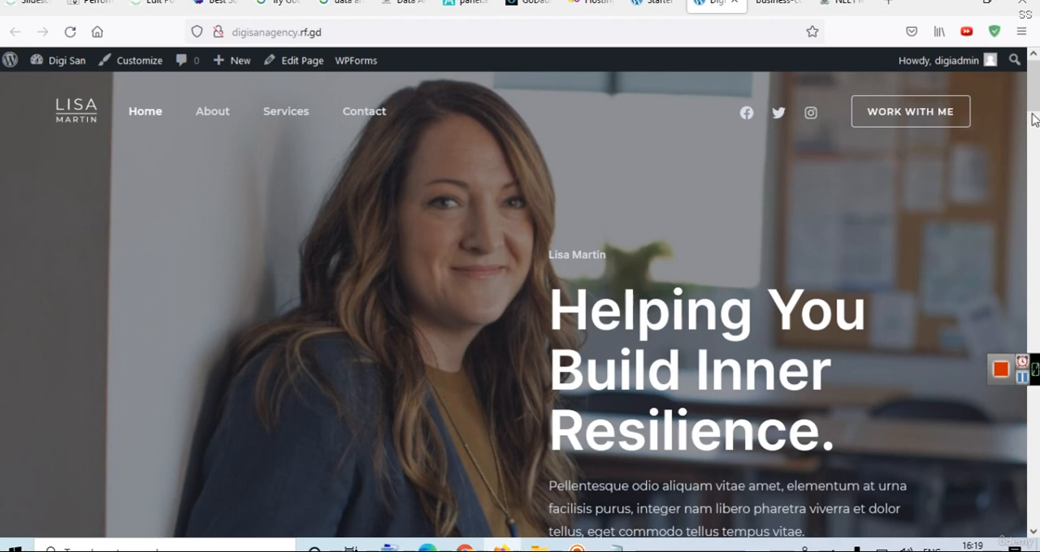
left_click_drag(1038, 97, 1036, 251)
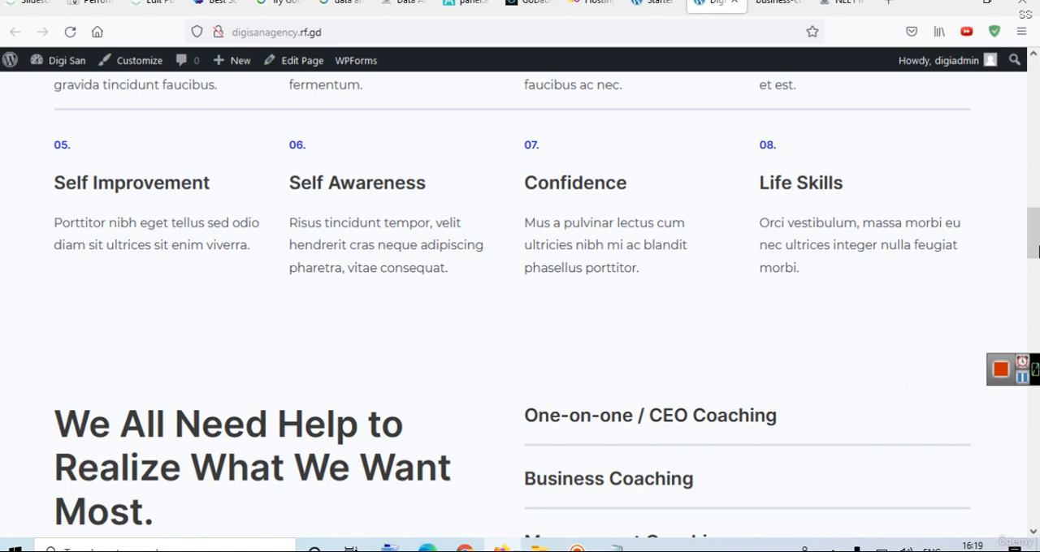
left_click_drag(1037, 243, 1035, 81)
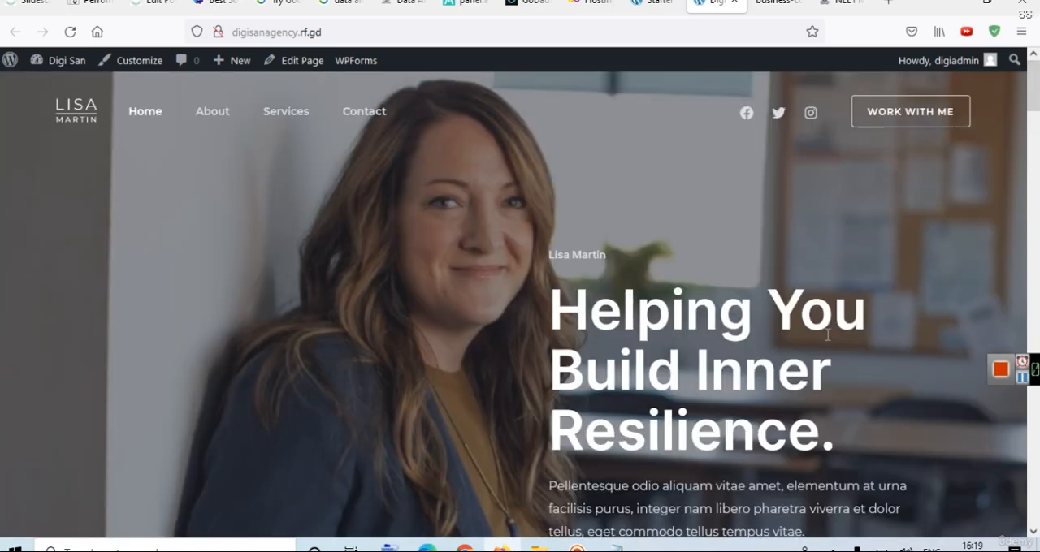
left_click(212, 123)
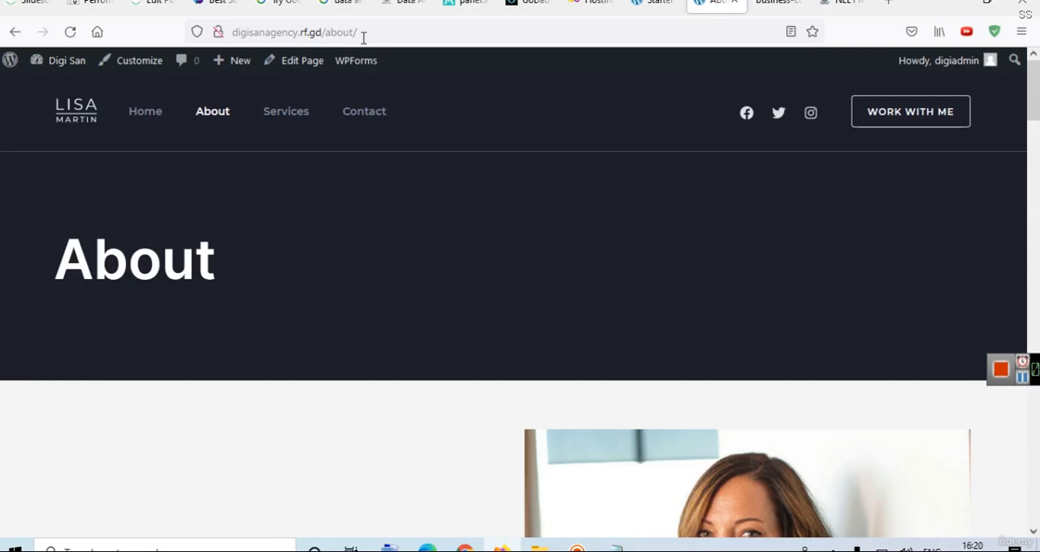
left_click_drag(1038, 144, 1038, 31)
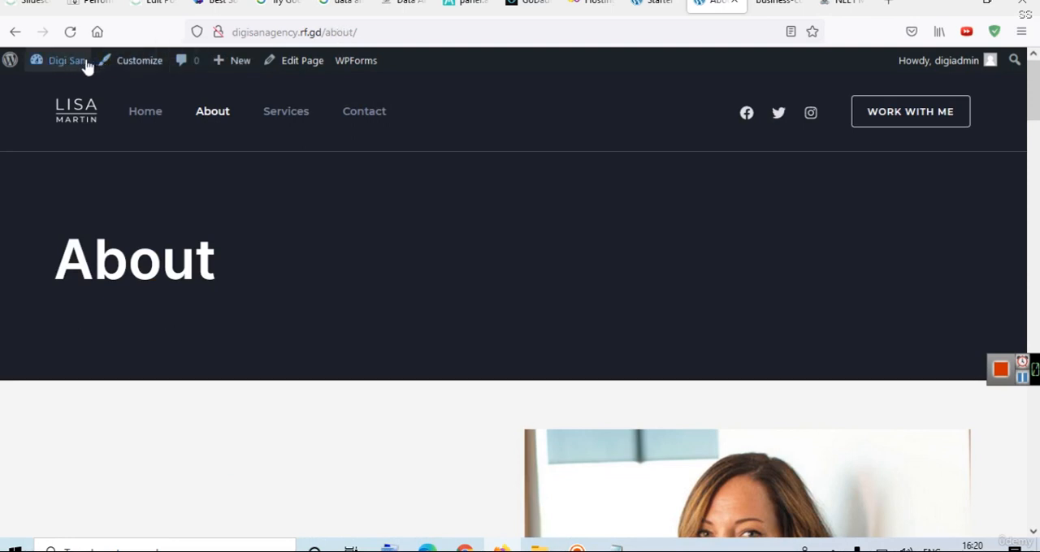
Change the site's permalink structure to Post name in the WordPress dashboard and save the changes.
mouse_move(58, 64)
left_click(58, 88)
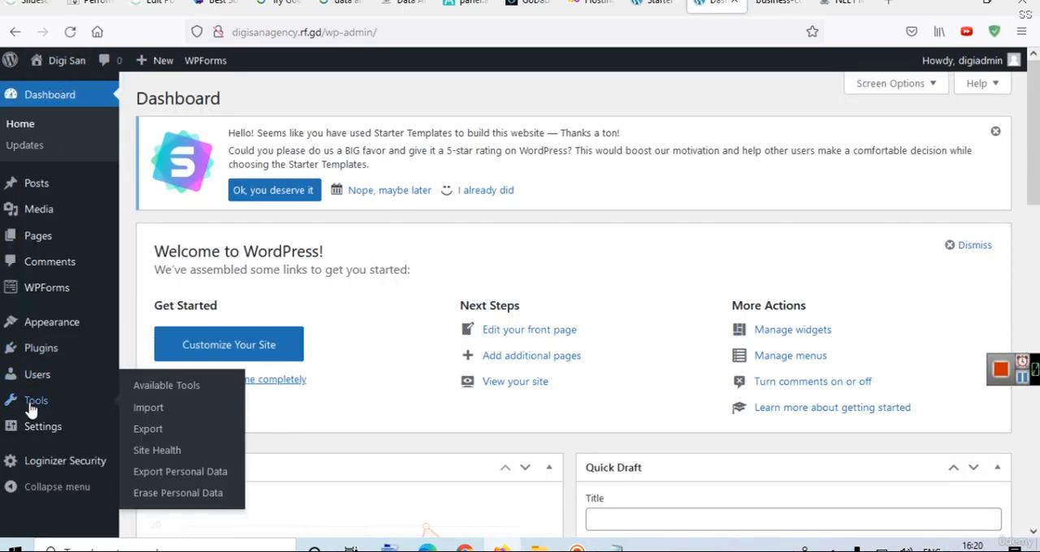
mouse_move(37, 439)
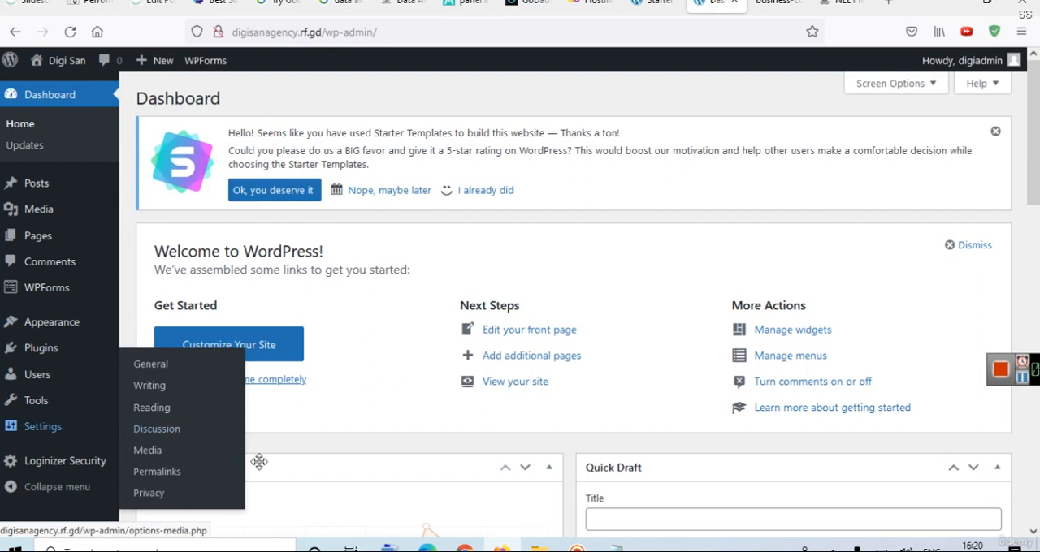
mouse_move(26, 417)
left_click(165, 478)
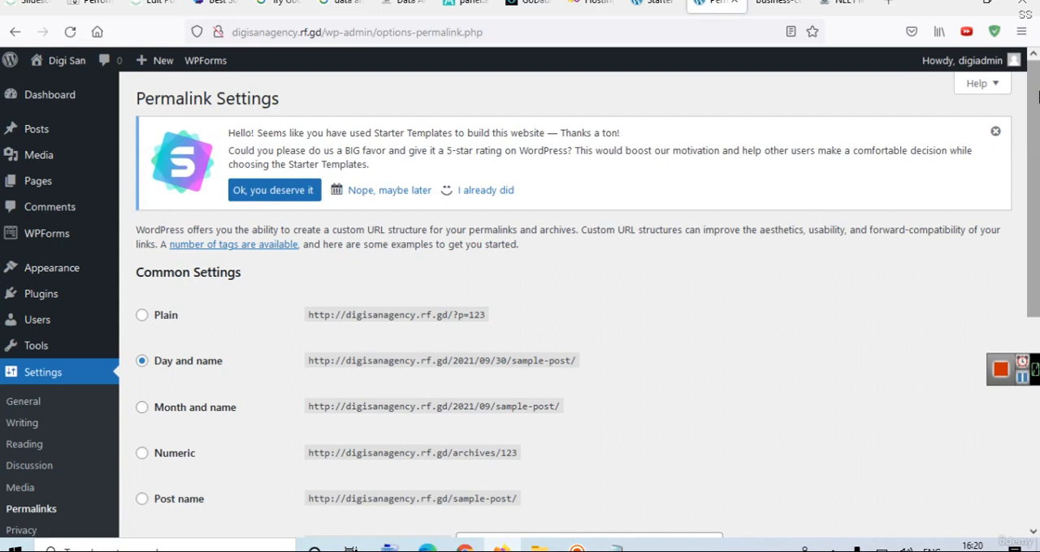
scroll(771, 219, "down", 2)
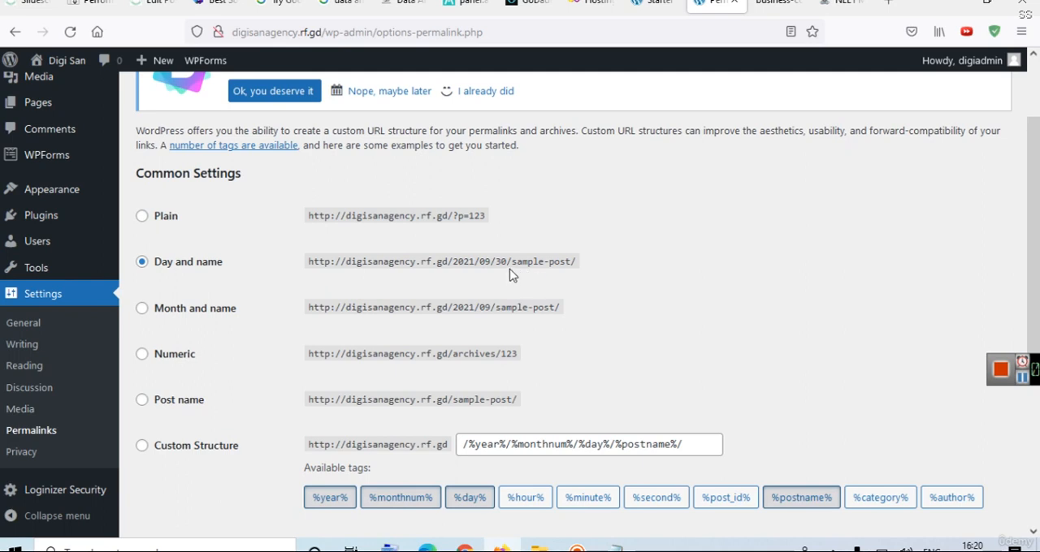
left_click(177, 406)
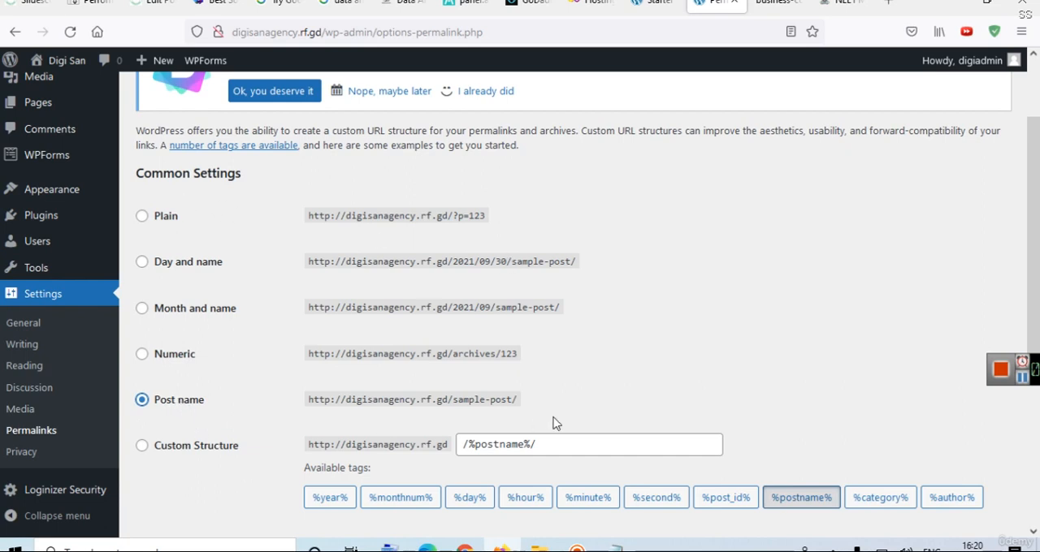
scroll(626, 376, "down", 3)
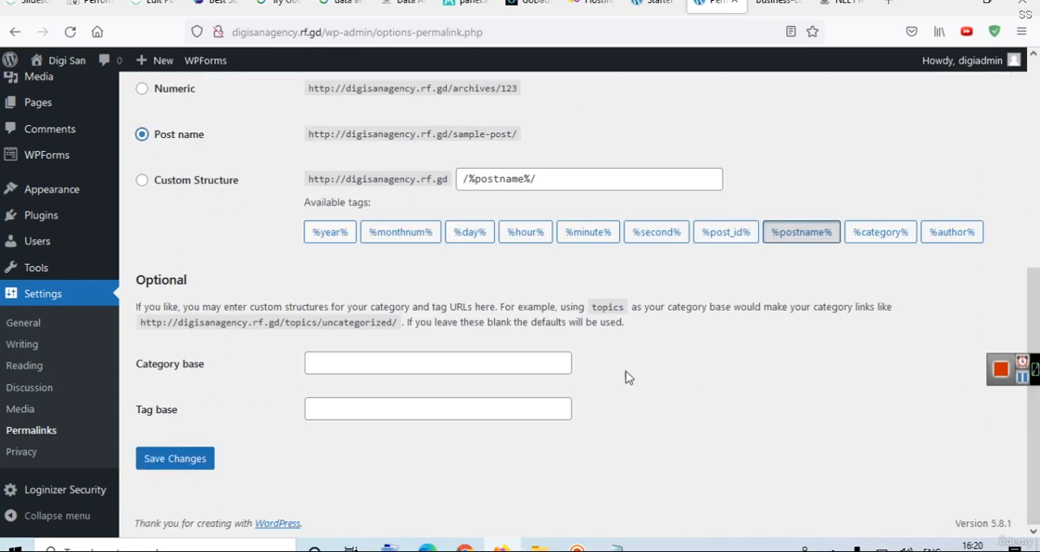
left_click(171, 459)
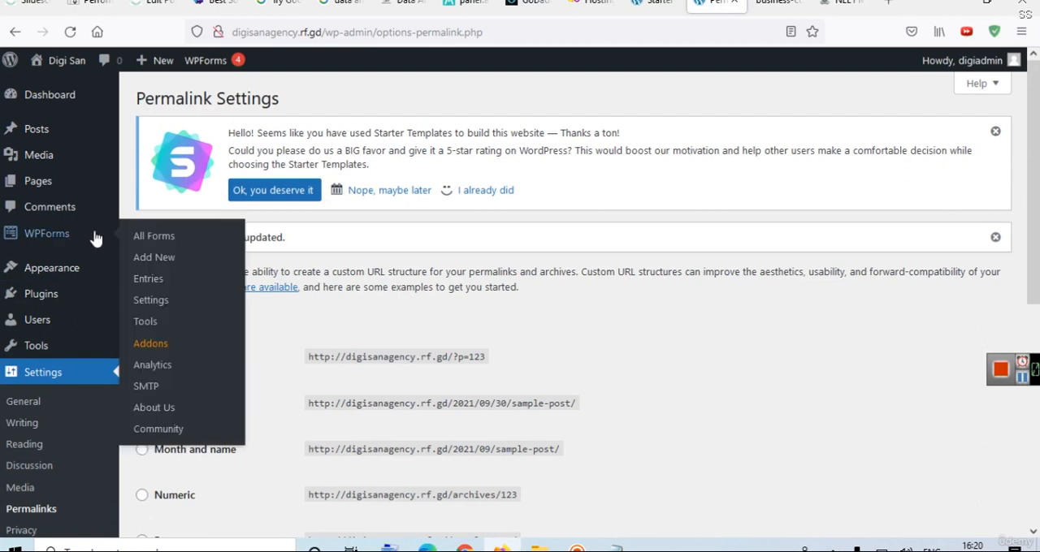
Open the Digi San site's front end in a new browser tab and switch to it.
mouse_move(75, 144)
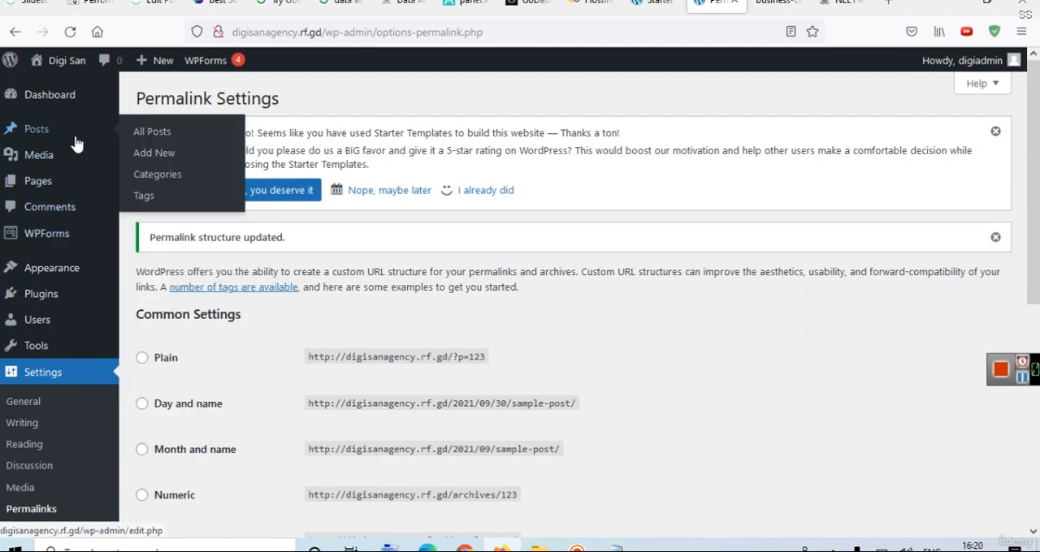
mouse_move(47, 62)
middle_click(53, 91)
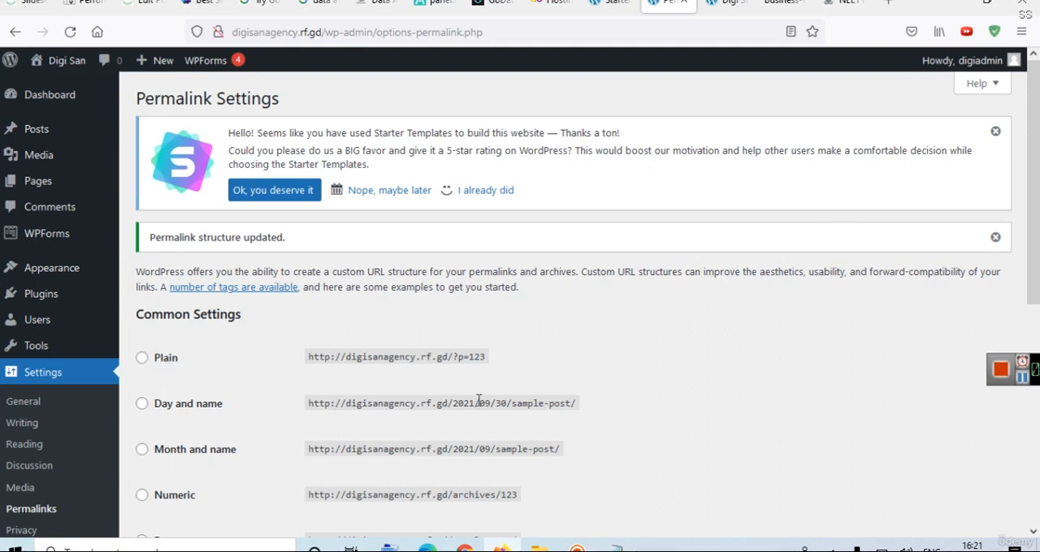
left_click(727, 7)
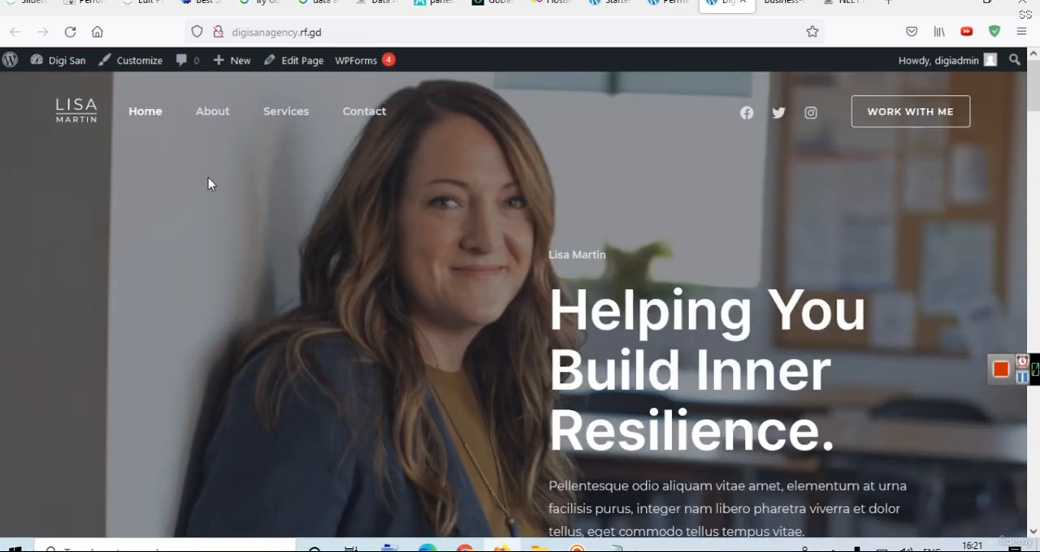
Look through the site's About, Services and Contact pages at normal zoom, then return to the Home page.
left_click(209, 118)
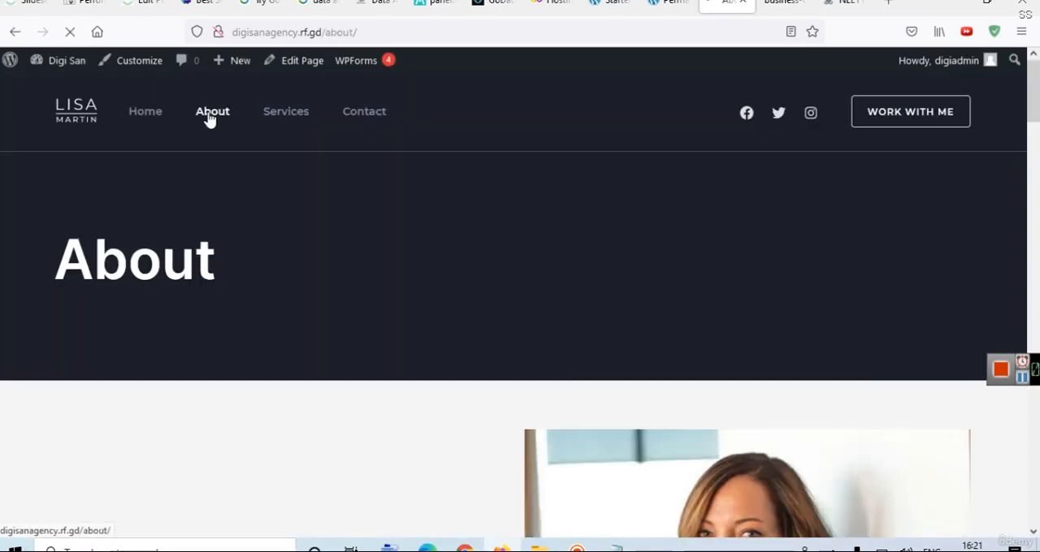
left_click(274, 122)
key("ctrl+plus")
key("ctrl+plus")
key("ctrl+plus")
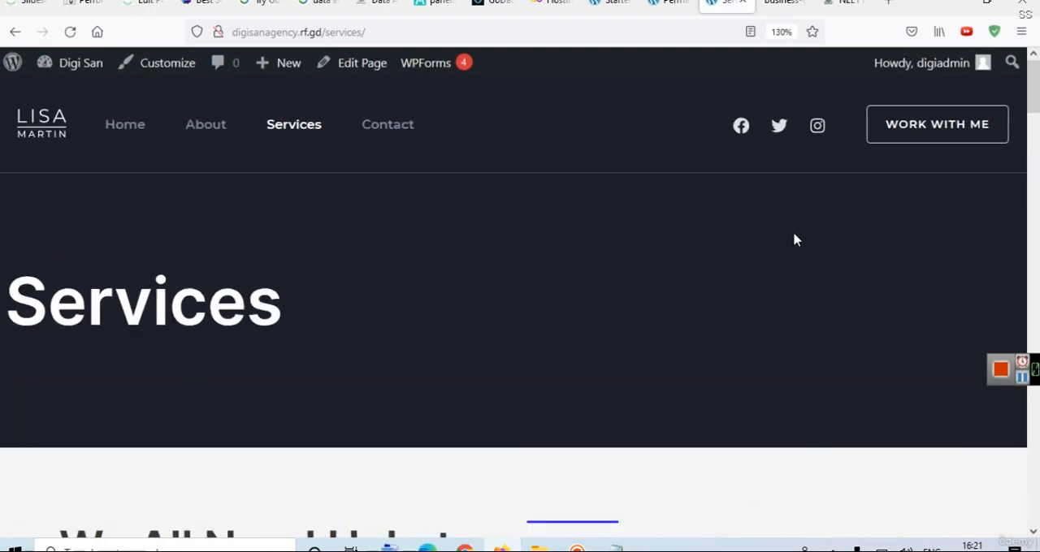
left_click(780, 32)
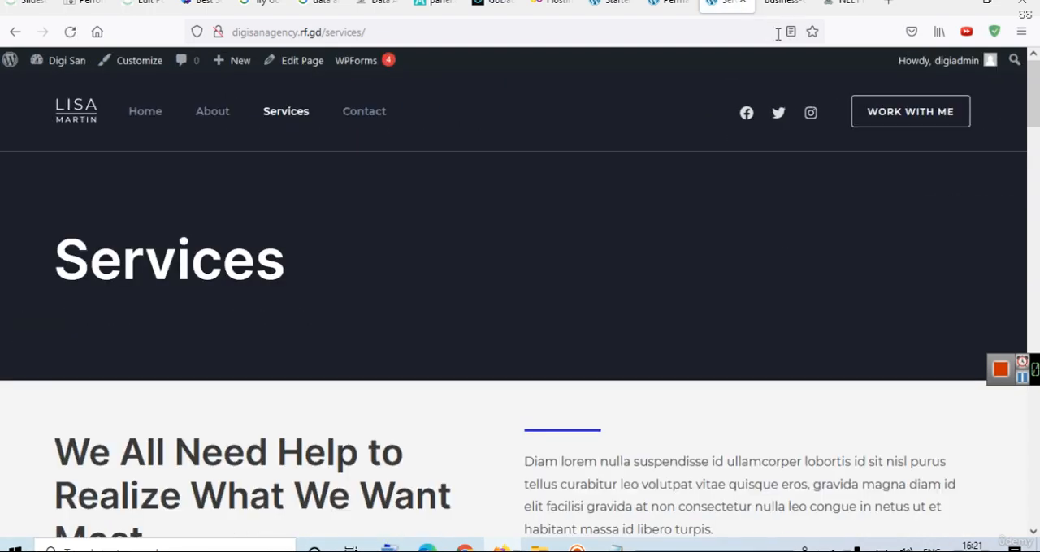
left_click_drag(1033, 85, 987, 37)
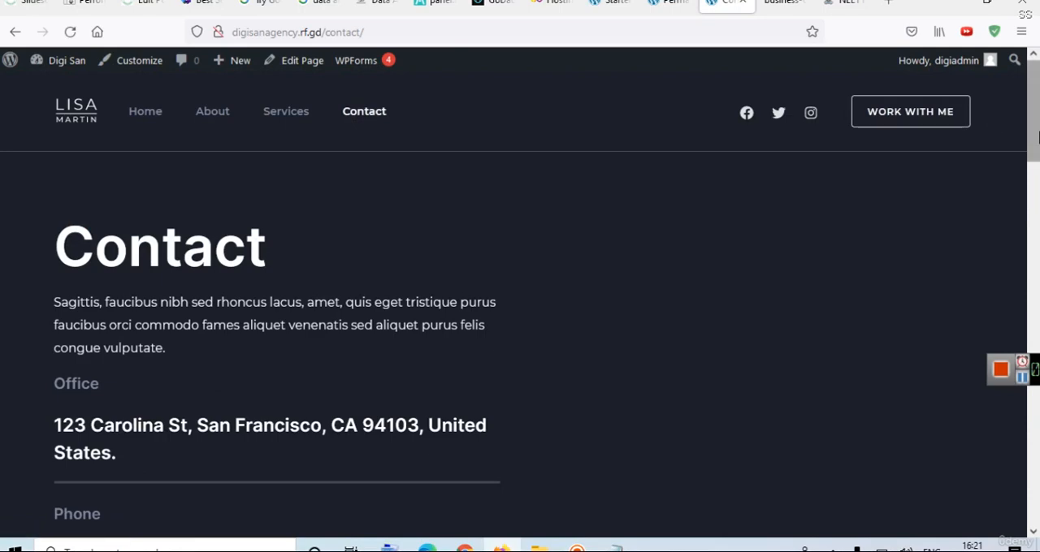
left_click_drag(1037, 137, 1033, 105)
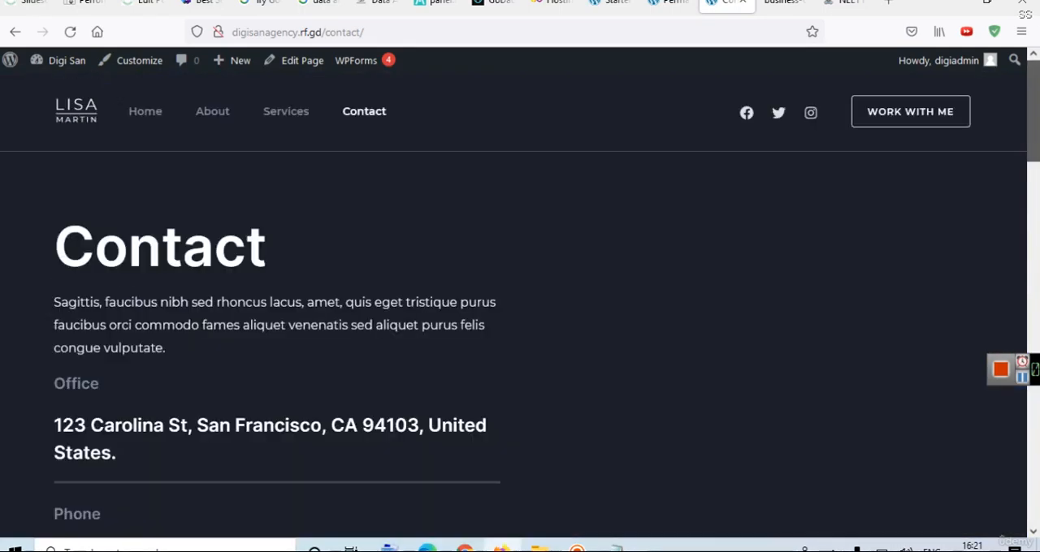
left_click(163, 119)
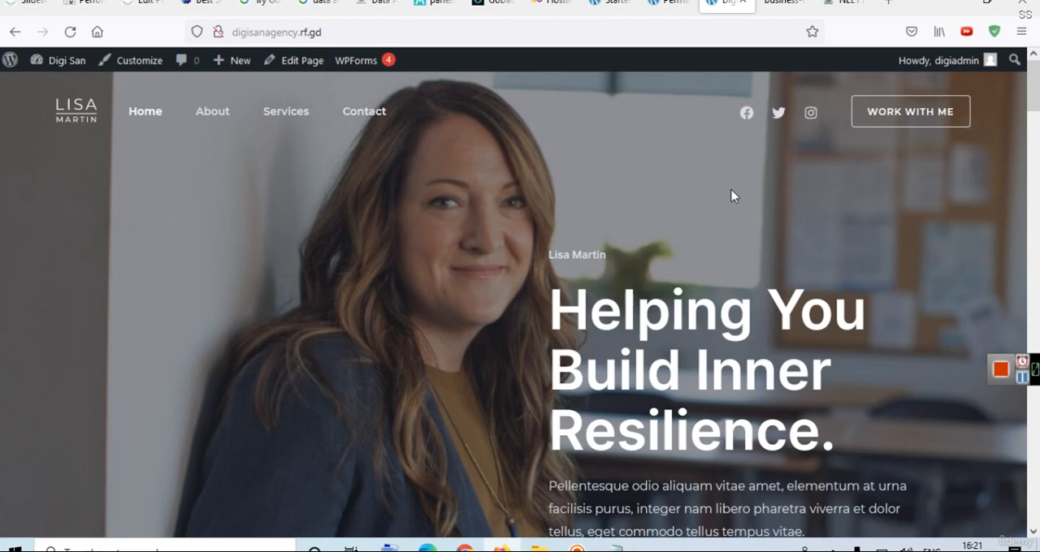
Open the Home page for editing in the block editor and go through the welcome guide to its end.
left_click(311, 64)
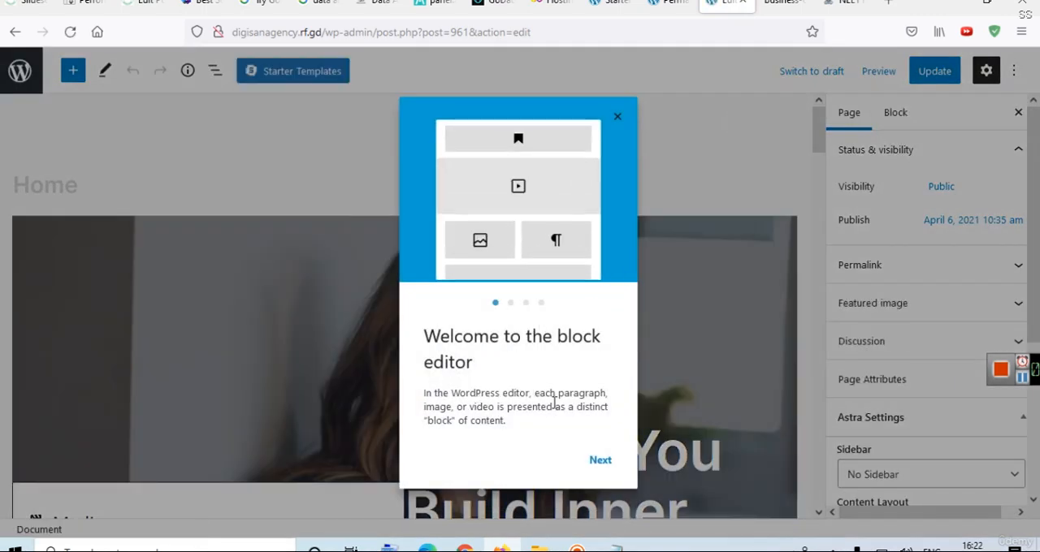
left_click(600, 460)
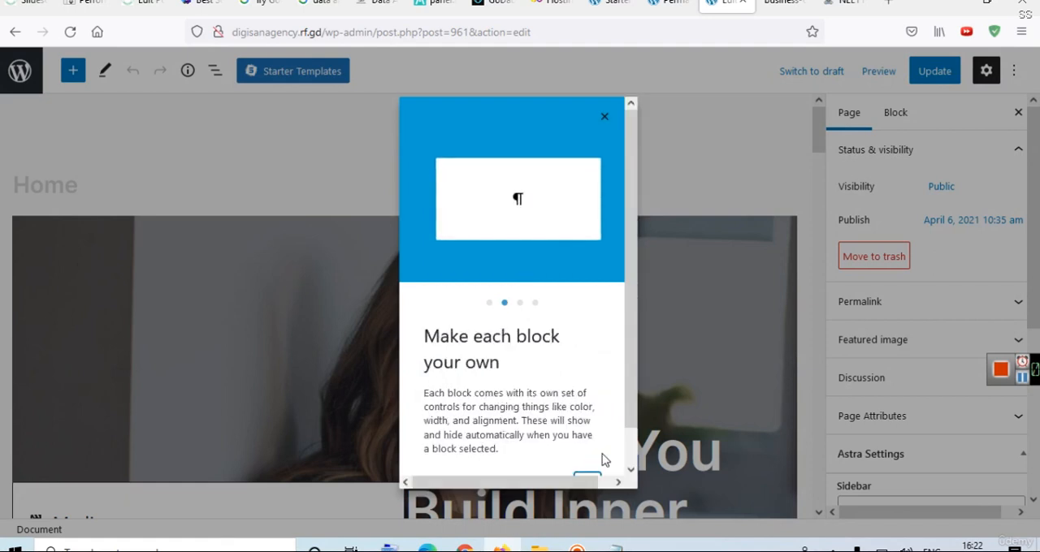
scroll(622, 419, "down", 1)
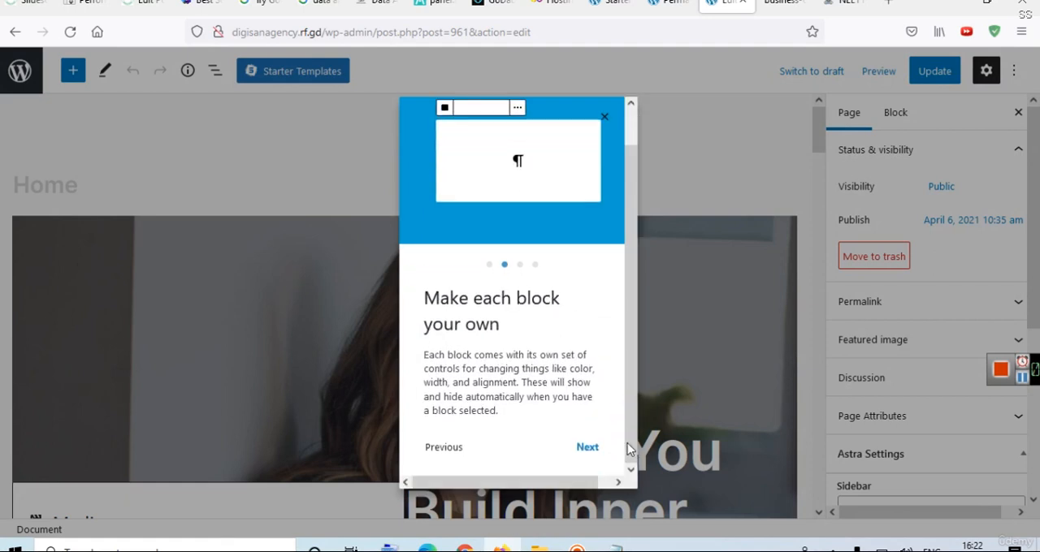
left_click(589, 450)
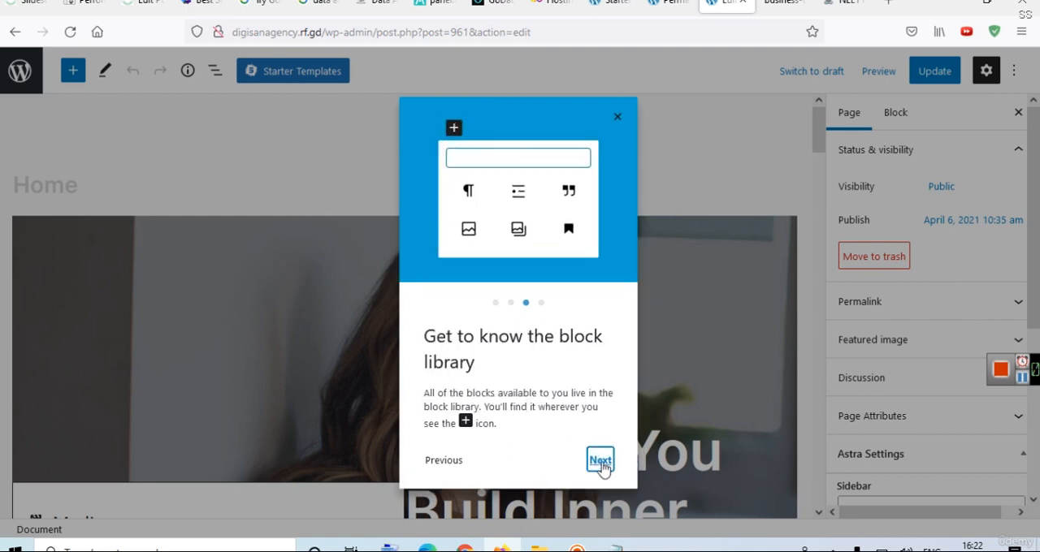
left_click(600, 463)
left_click(602, 464)
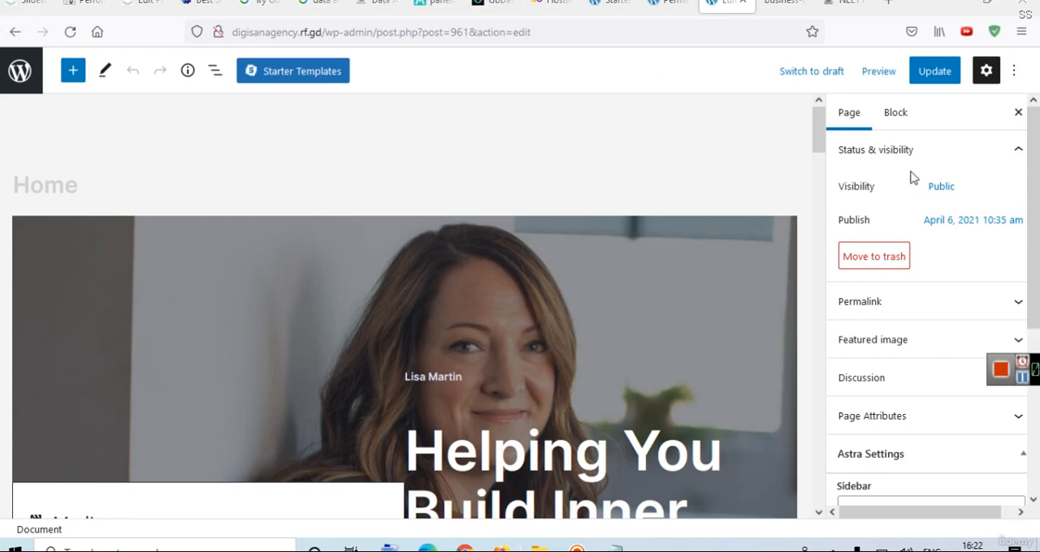
Examine the Home page's settings, covering status and visibility, the publish date and the permalink.
left_click(893, 122)
left_click(862, 121)
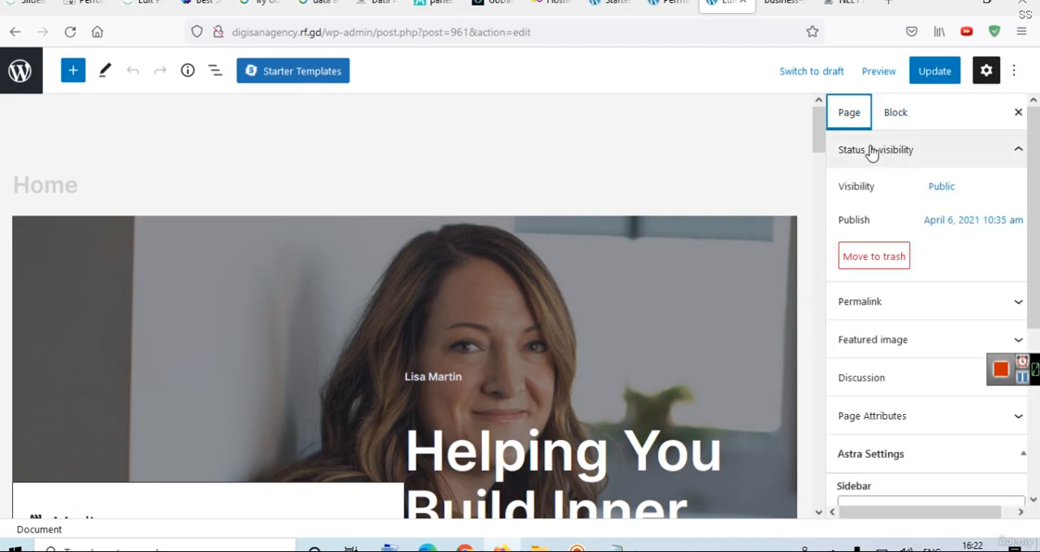
left_click(870, 153)
left_click(869, 153)
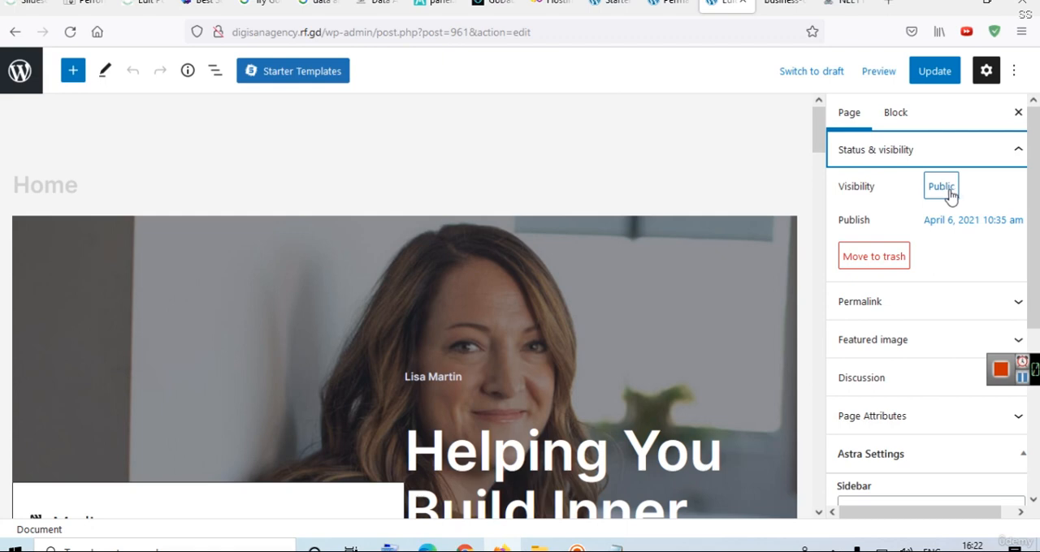
left_click(952, 228)
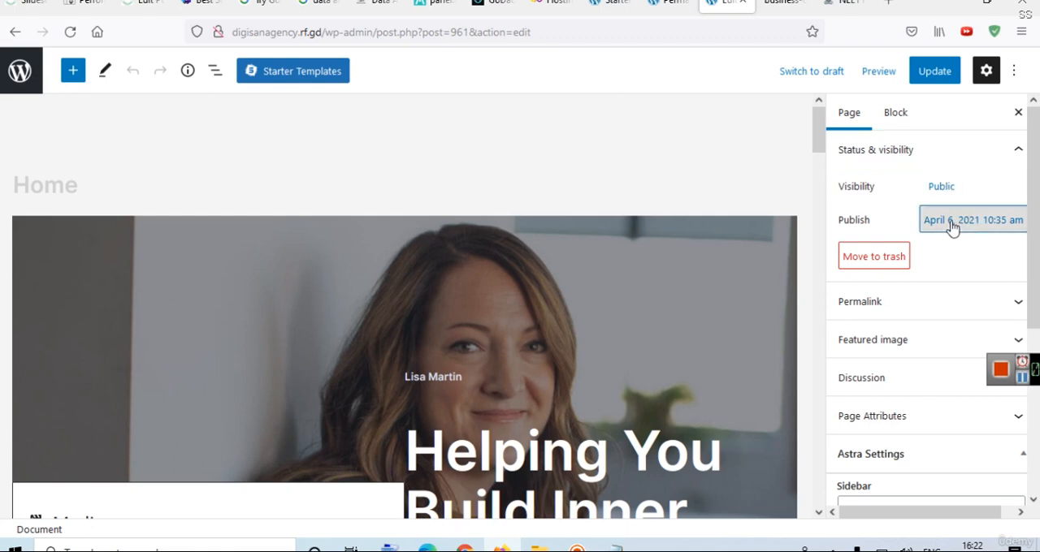
left_click(952, 228)
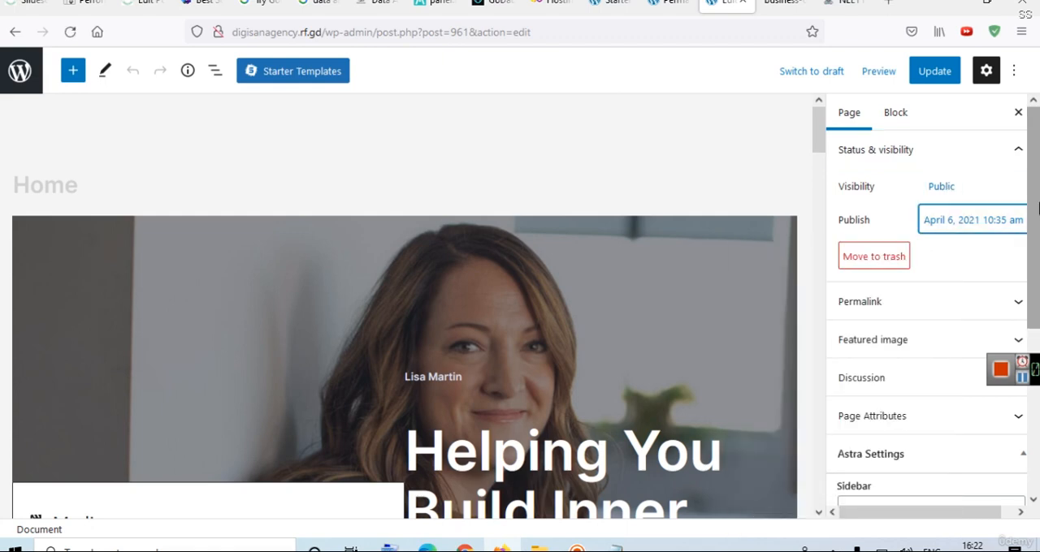
scroll(995, 241, "down", 1)
left_click(995, 241)
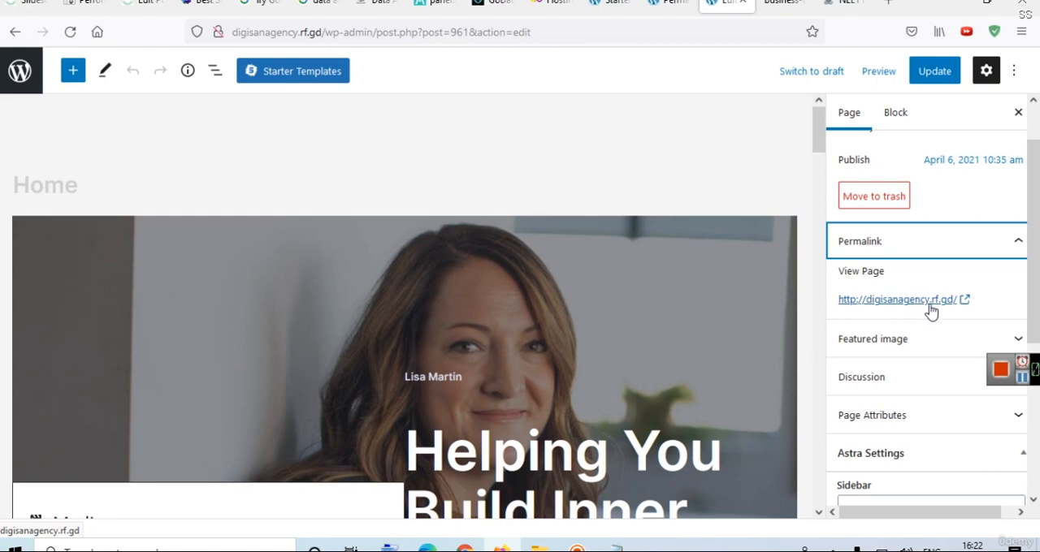
Examine the Home page's Featured image, Discussion and Page Attributes settings.
scroll(959, 300, "down", 2)
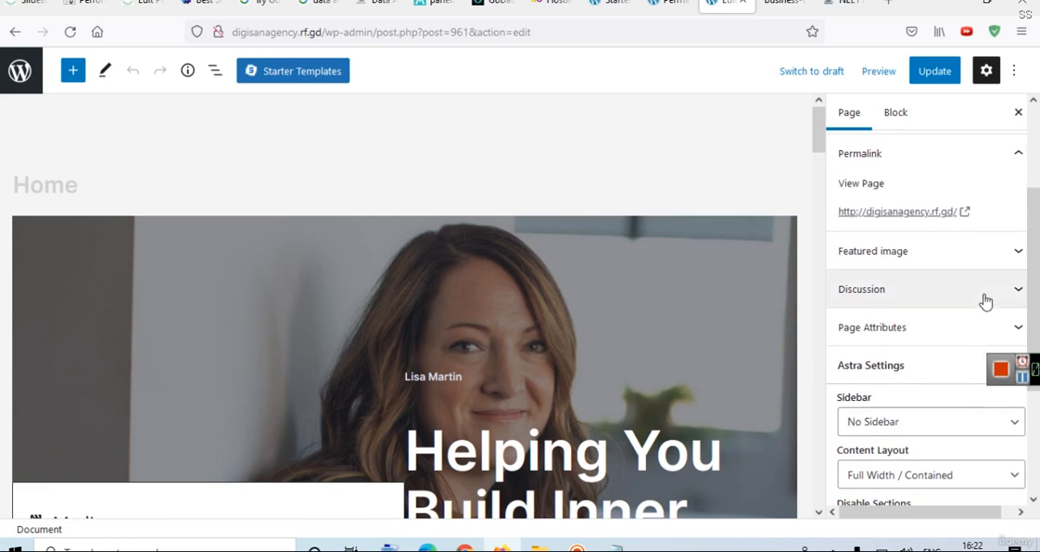
left_click(920, 264)
left_click(920, 264)
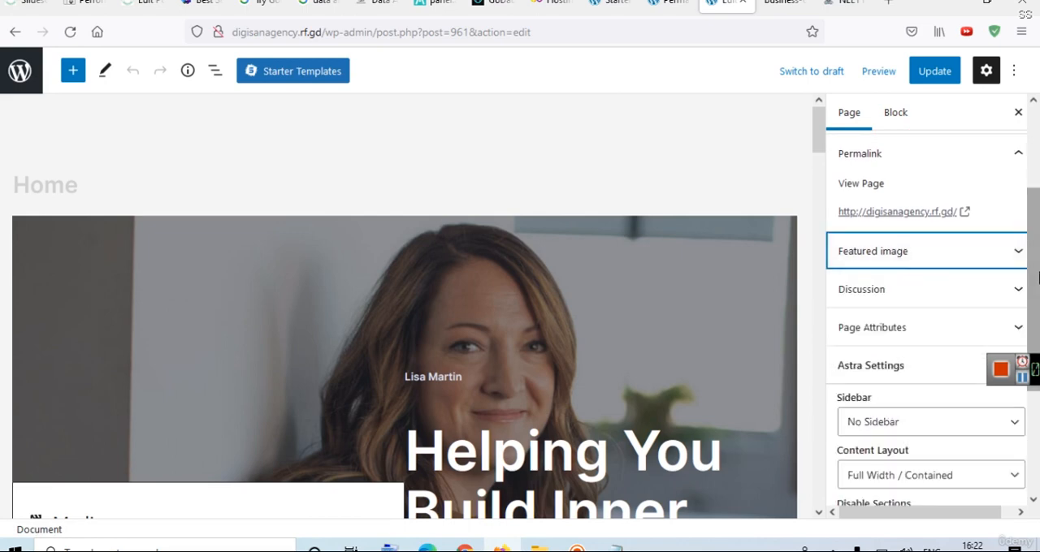
scroll(1032, 325, "down", 2)
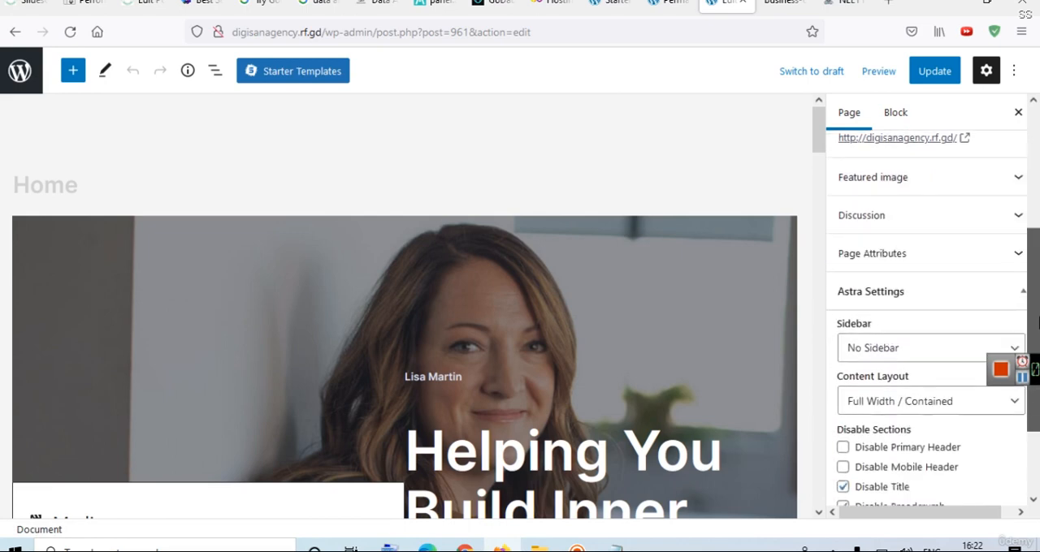
left_click(866, 209)
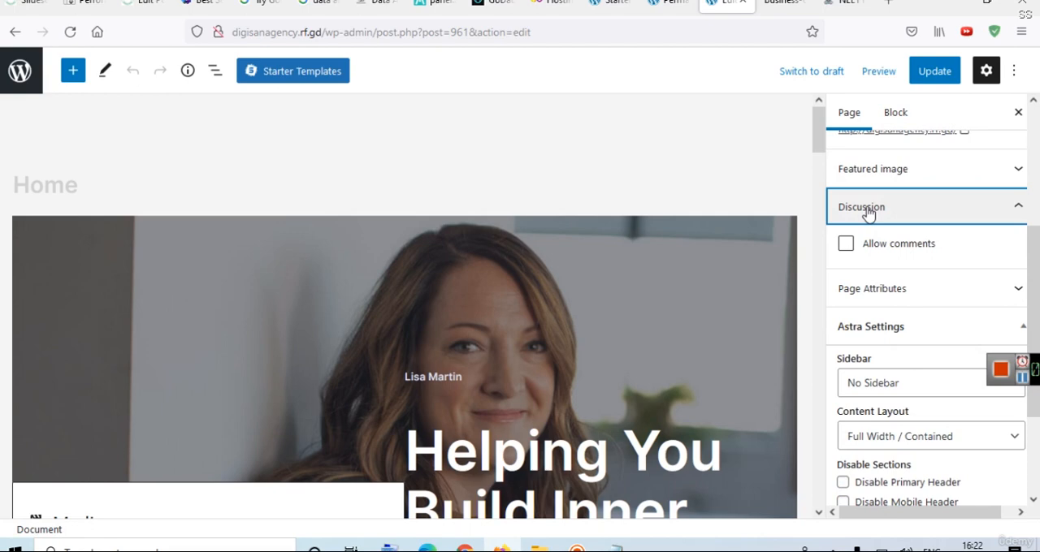
left_click(866, 208)
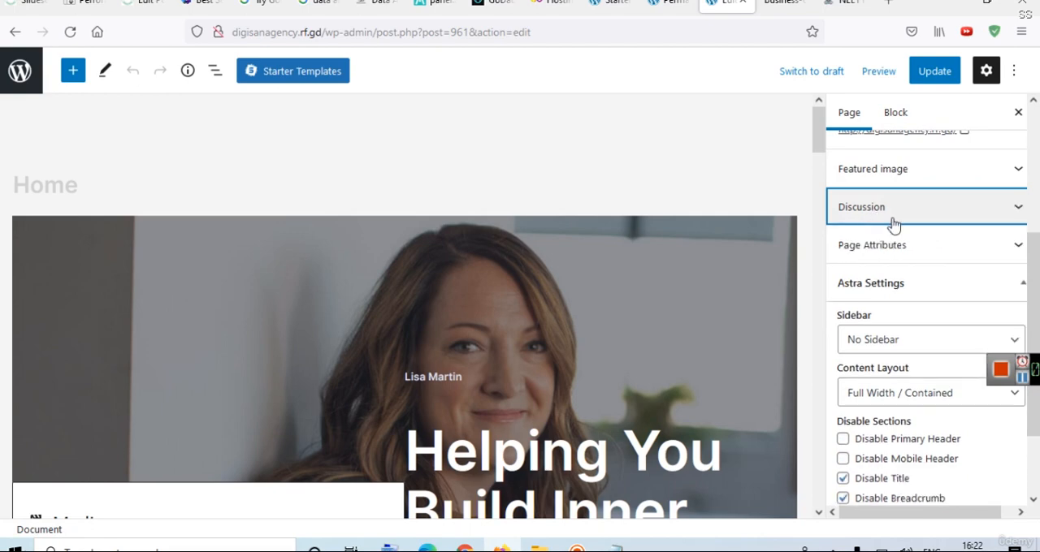
left_click(868, 248)
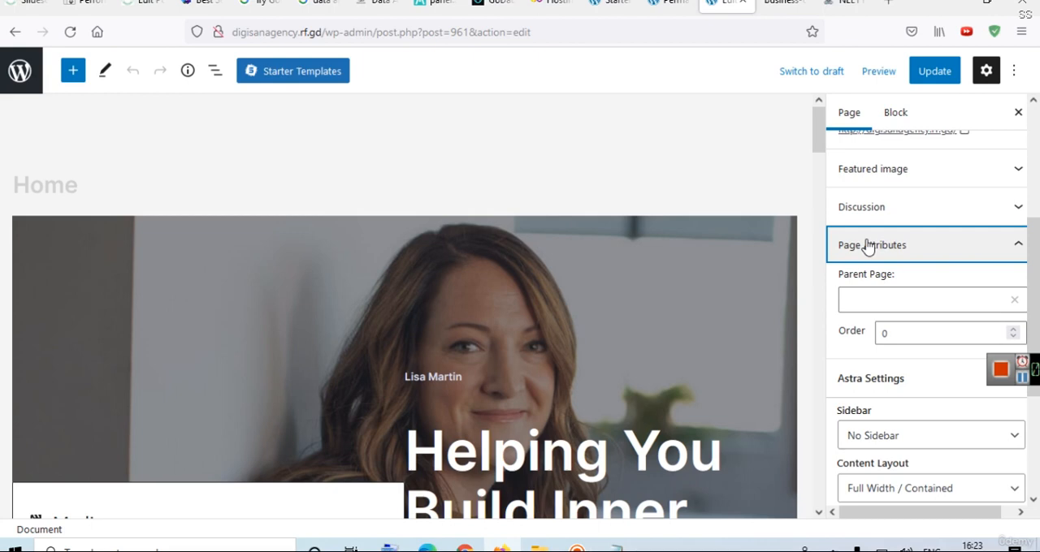
Switch to a new Notepad document and write "Digital Marketing" as the first line.
key("super+r")
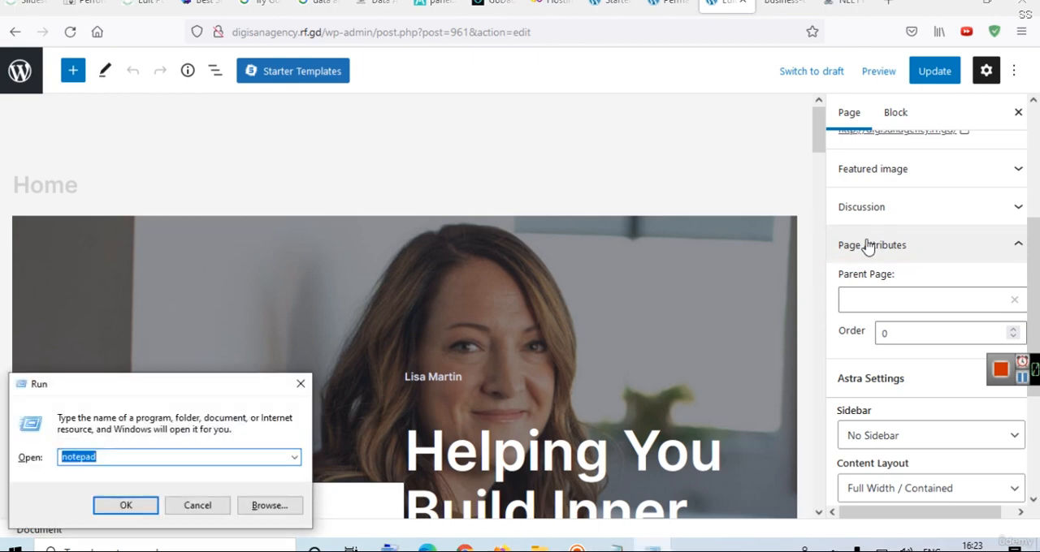
key("Return")
type("D")
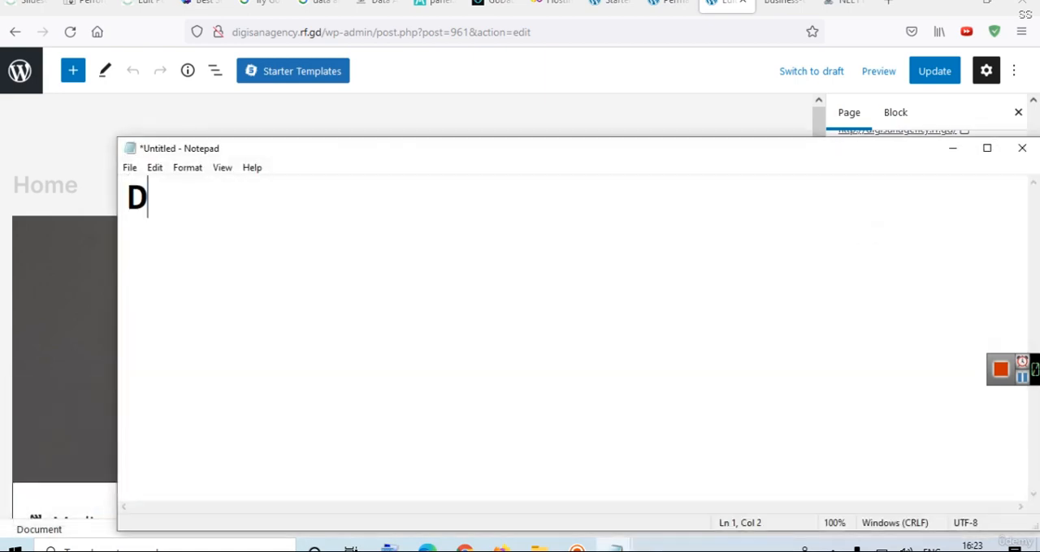
type("iital")
key("BackSpace")
key("BackSpace")
key("BackSpace")
key("BackSpace")
key("BackSpace")
left_click(431, 5)
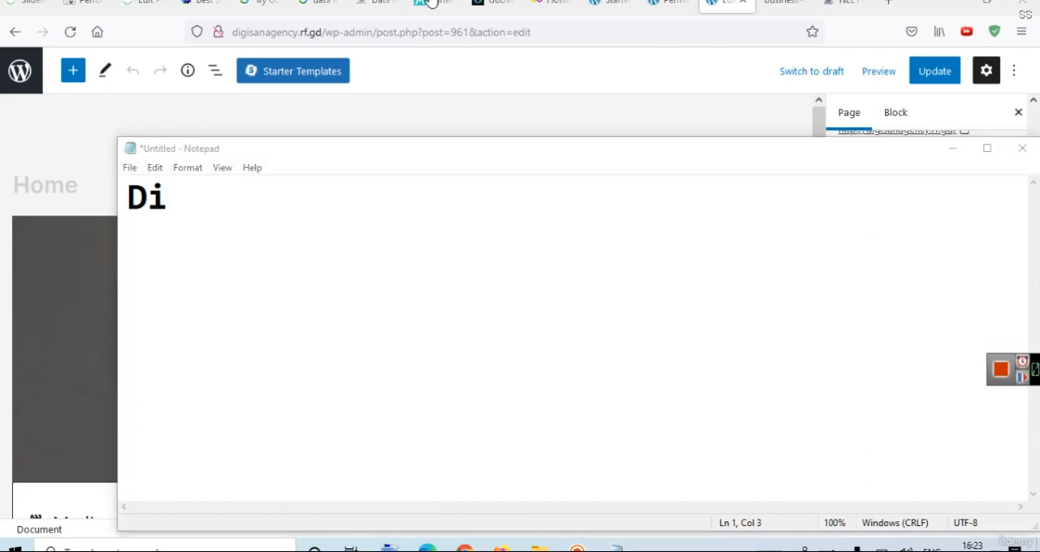
left_click(332, 225)
type("git")
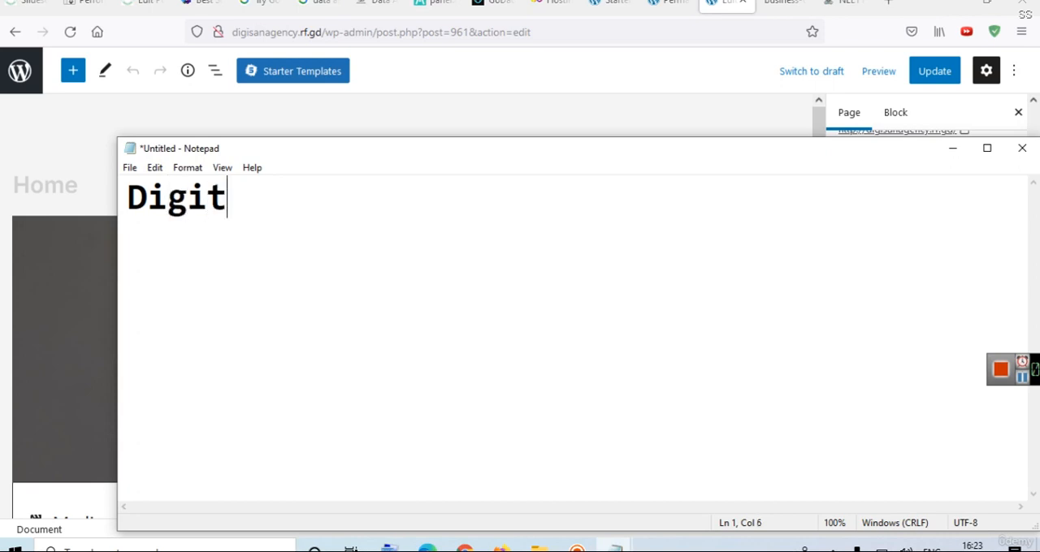
type("al Markei")
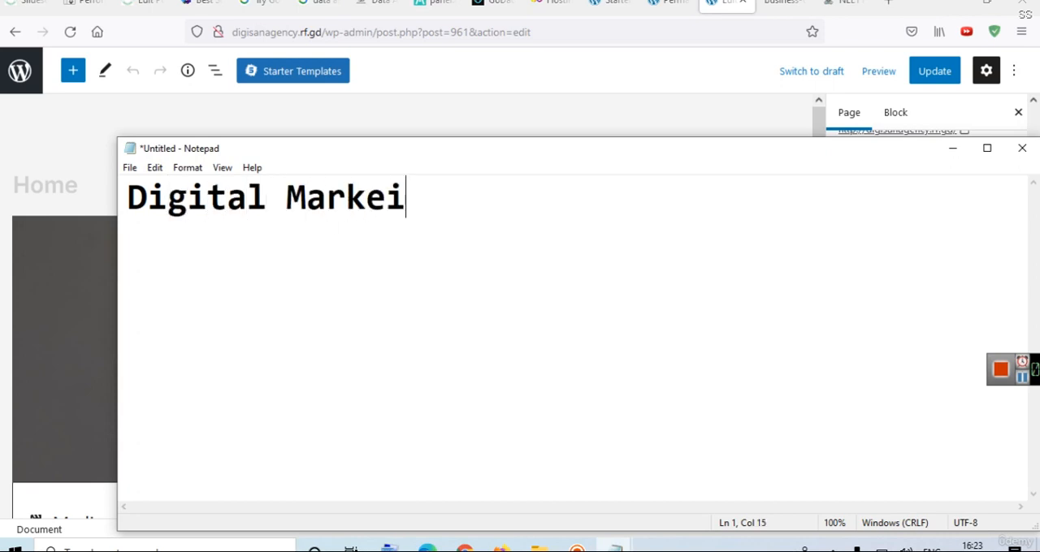
key("BackSpace")
type("ting")
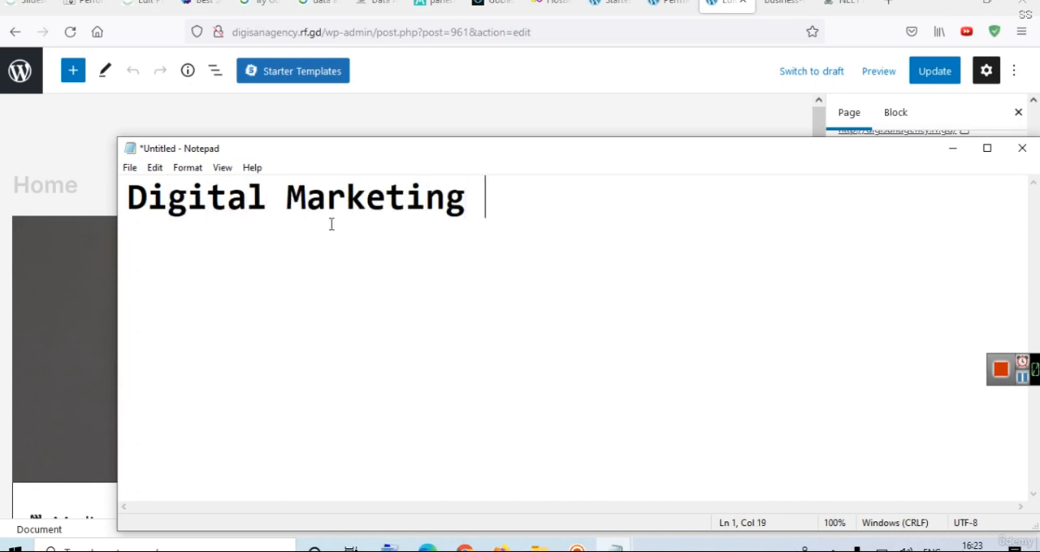
Add three indented lines beneath Digital Marketing: "Affiliate", "Search Engine" and "Social Media".
key("Return")
key("Tab")
type("Affiliate")
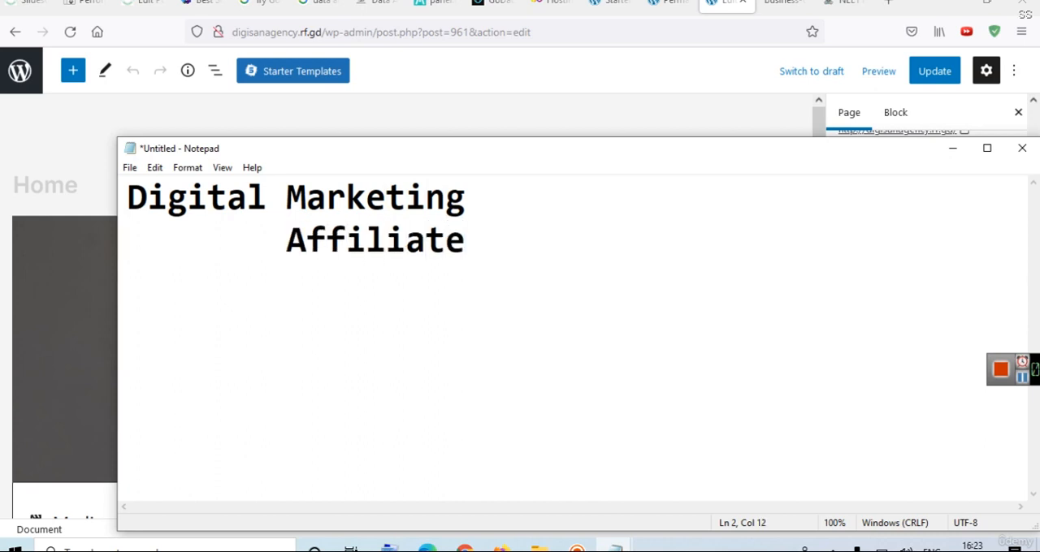
key("Return")
key("Tab")
type("Sea")
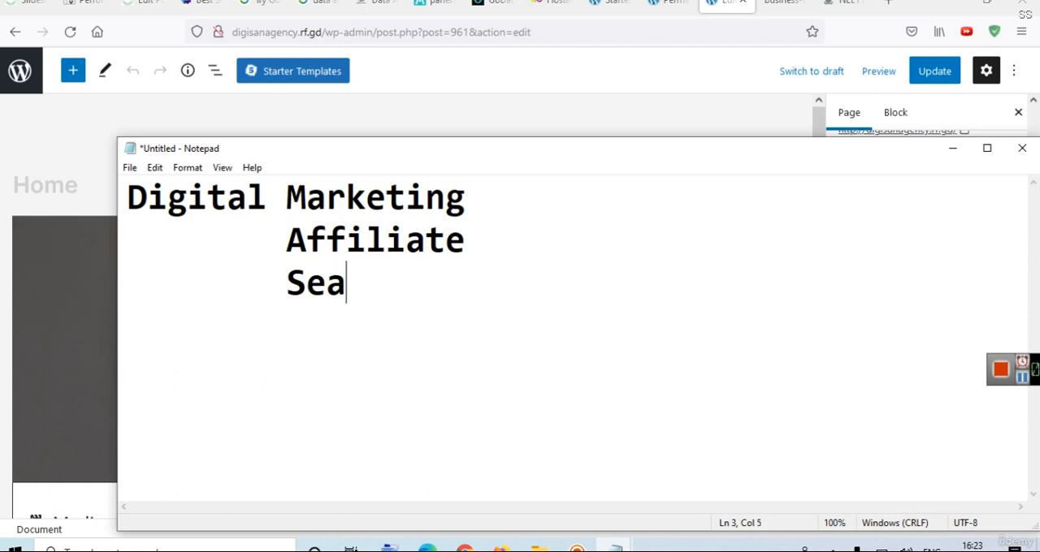
type("rch Engine")
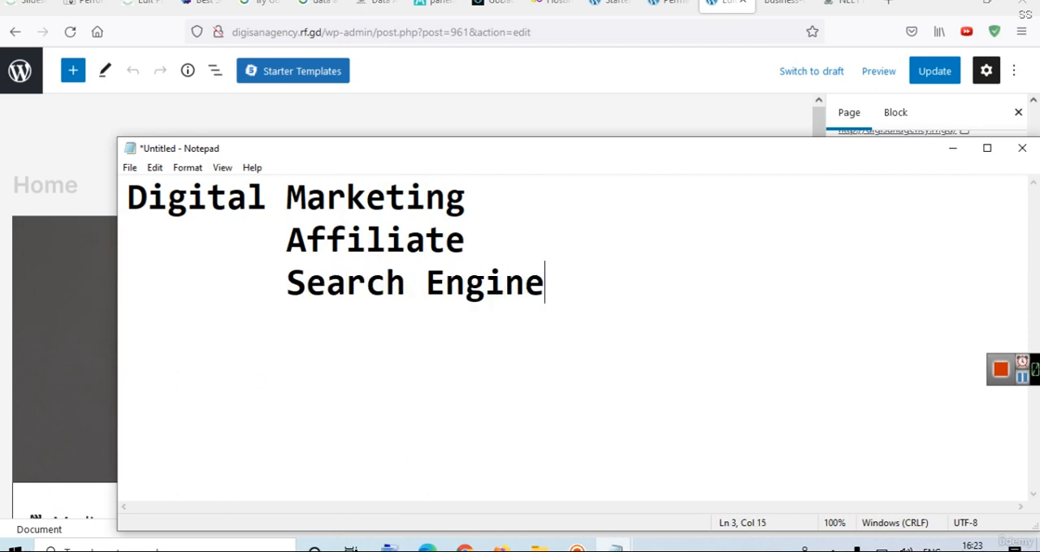
key("Return")
key("Tab")
type("Social Media")
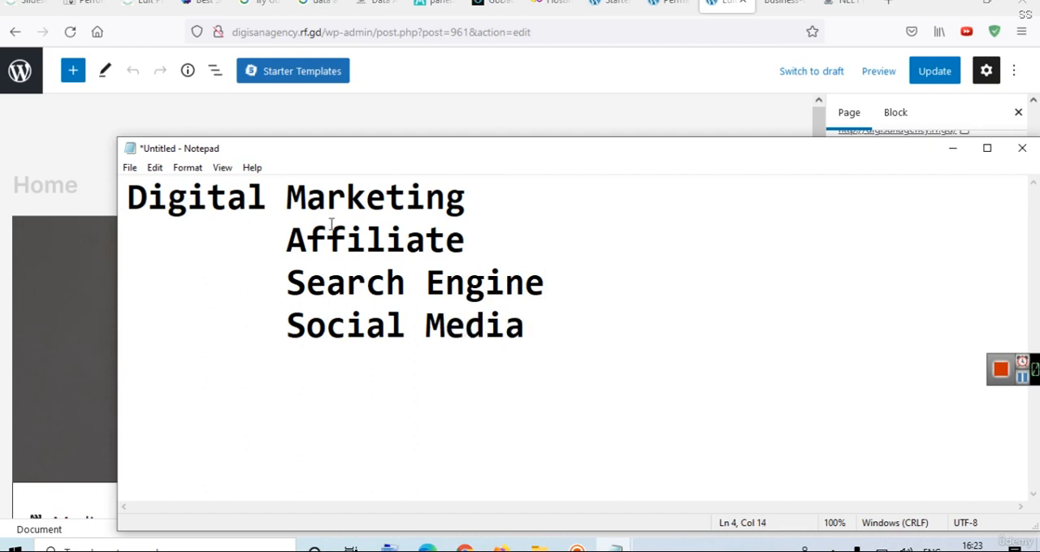
Extend the second line to "Affiliate marketing", highlight the Digital Marketing line, and minimize Notepad to return to the page editor.
left_click(479, 237)
type("market")
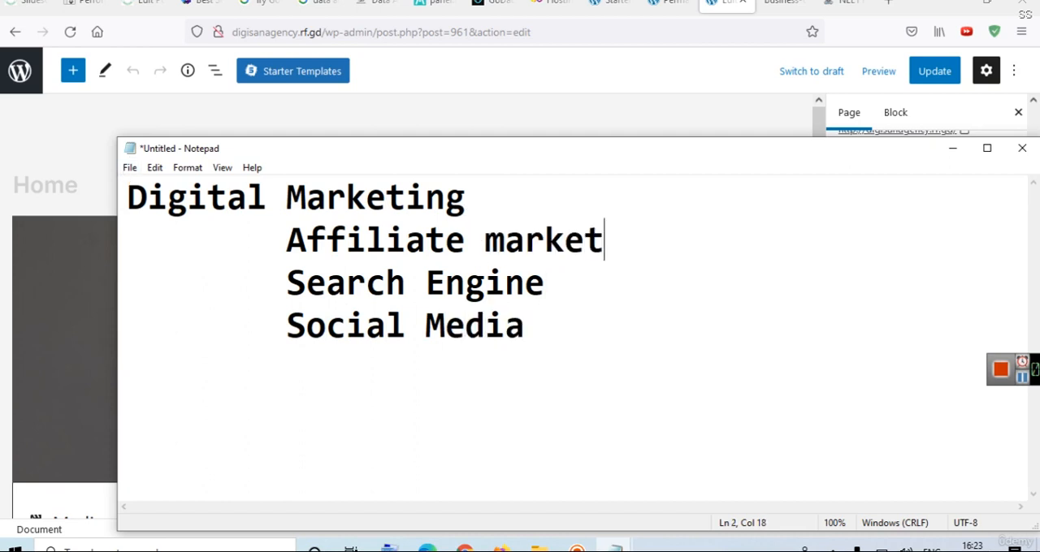
type("ing")
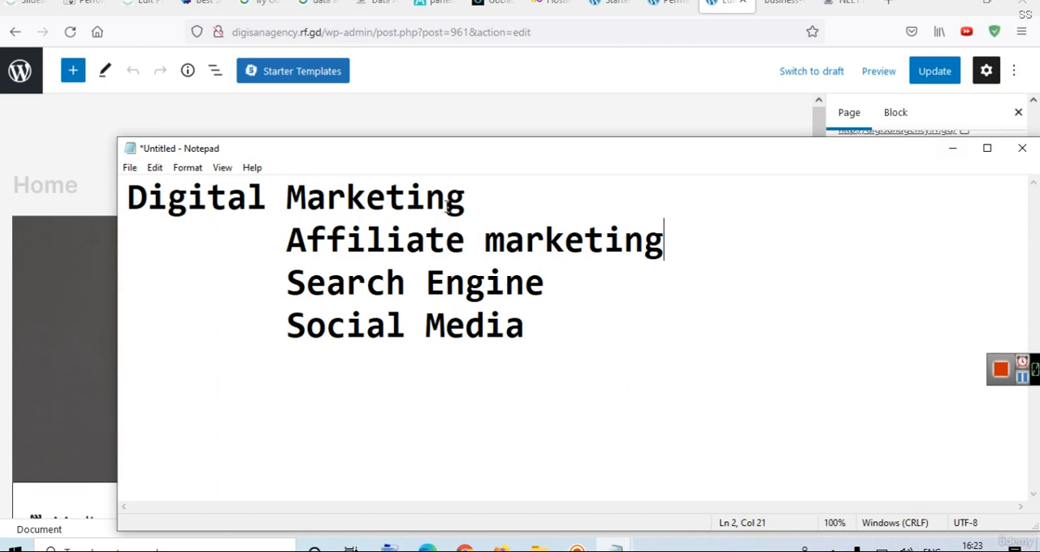
left_click_drag(472, 199, 112, 199)
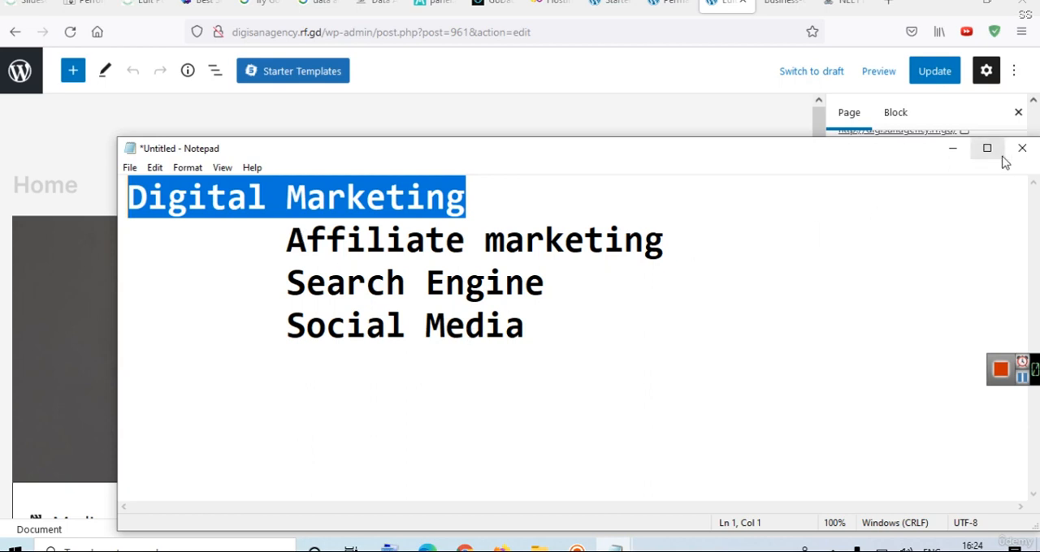
left_click(952, 148)
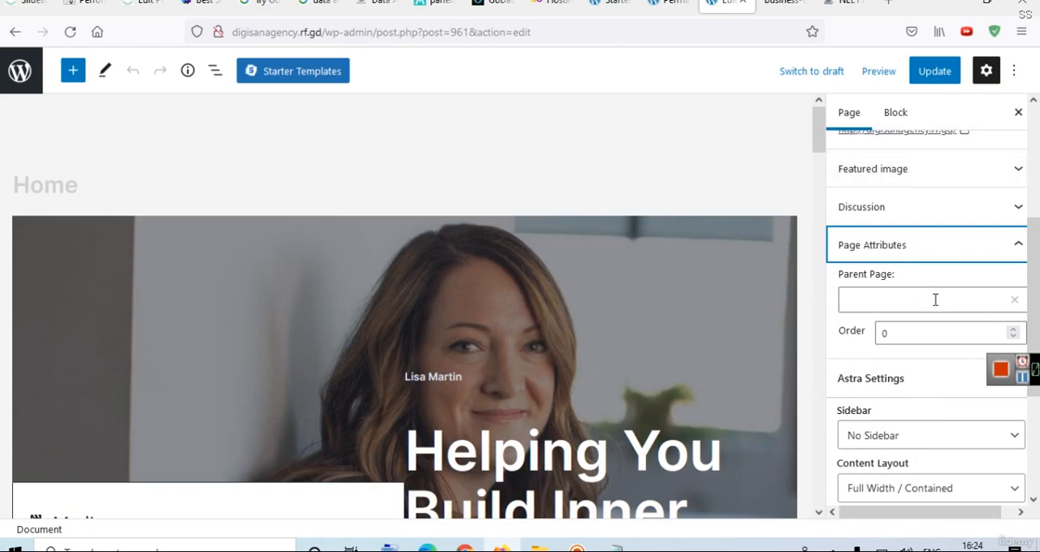
View the live Home page through its permalink, look over its menu and upper sections, and return to the editor.
scroll(935, 300, "down", 3)
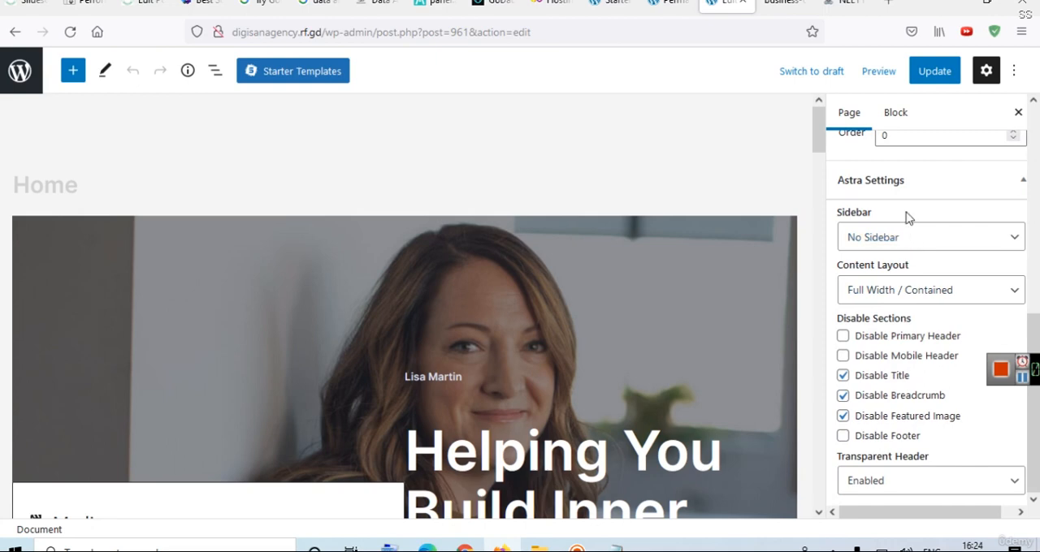
scroll(1038, 191, "up", 5)
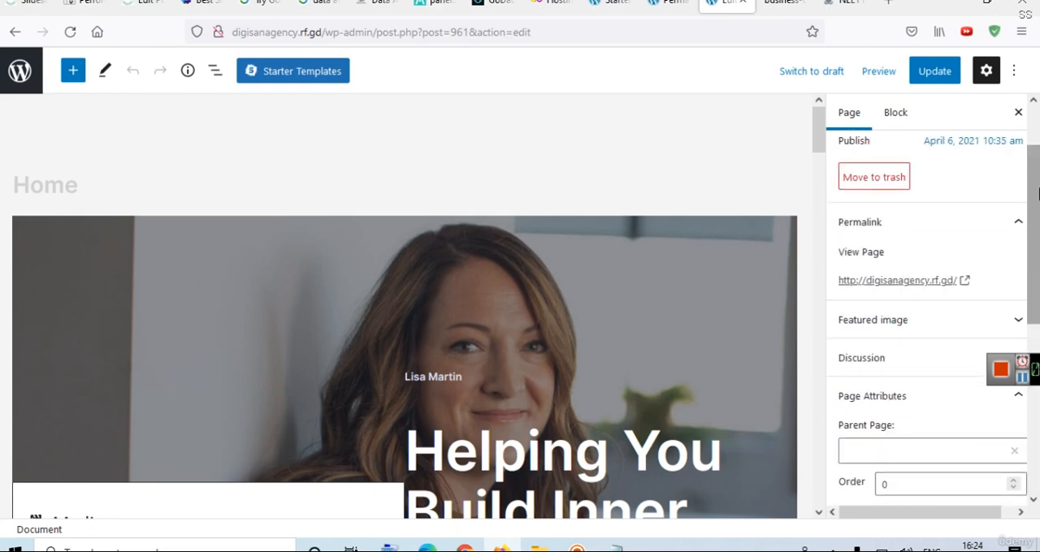
left_click(934, 281)
left_click(772, 3)
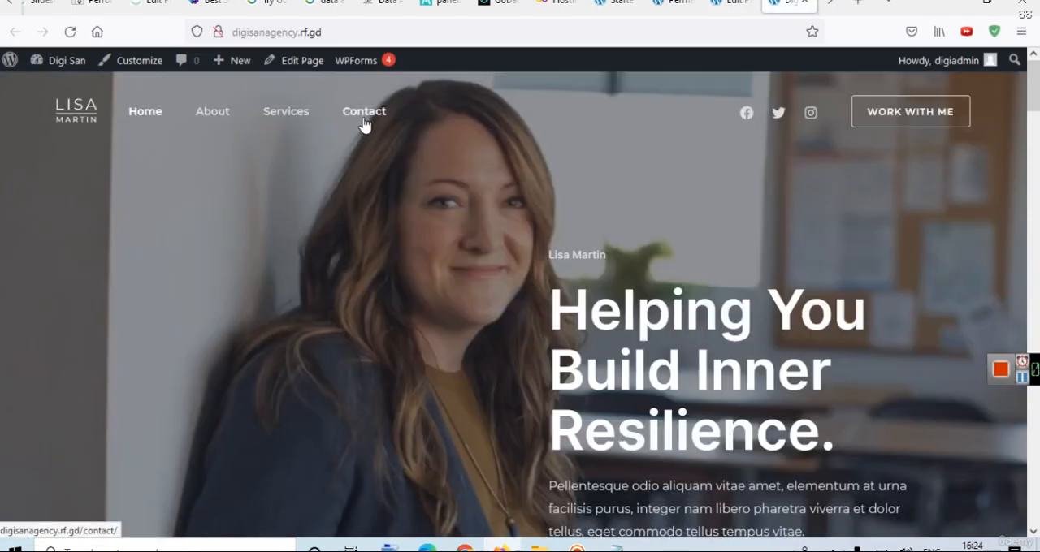
scroll(1034, 207, "down", 10)
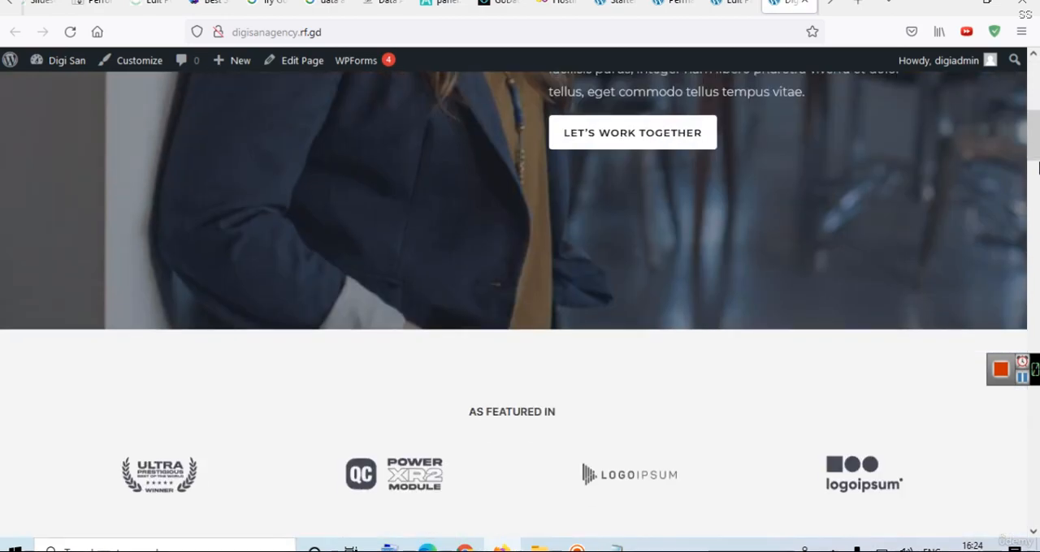
left_click_drag(1038, 207, 1038, 105)
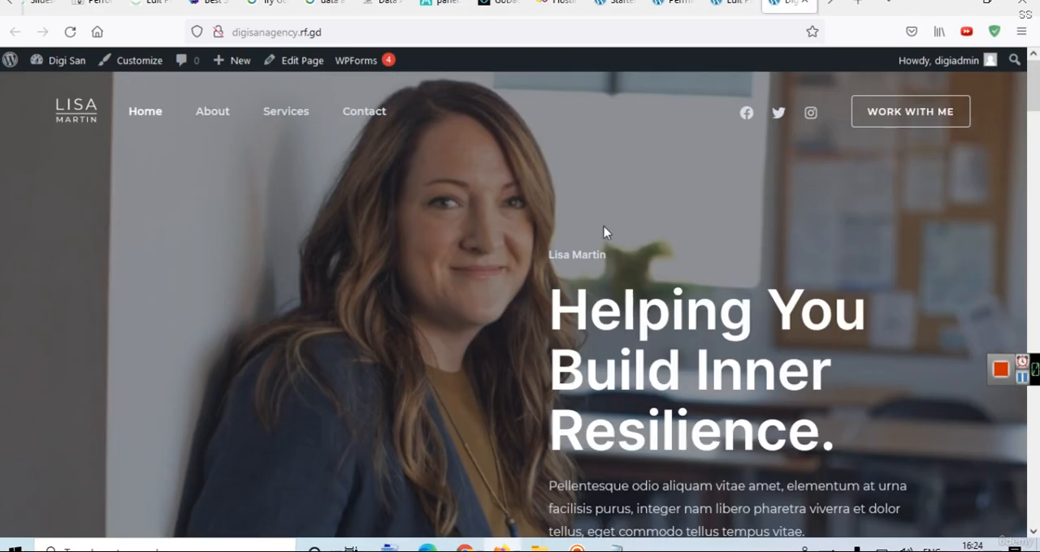
left_click(731, 3)
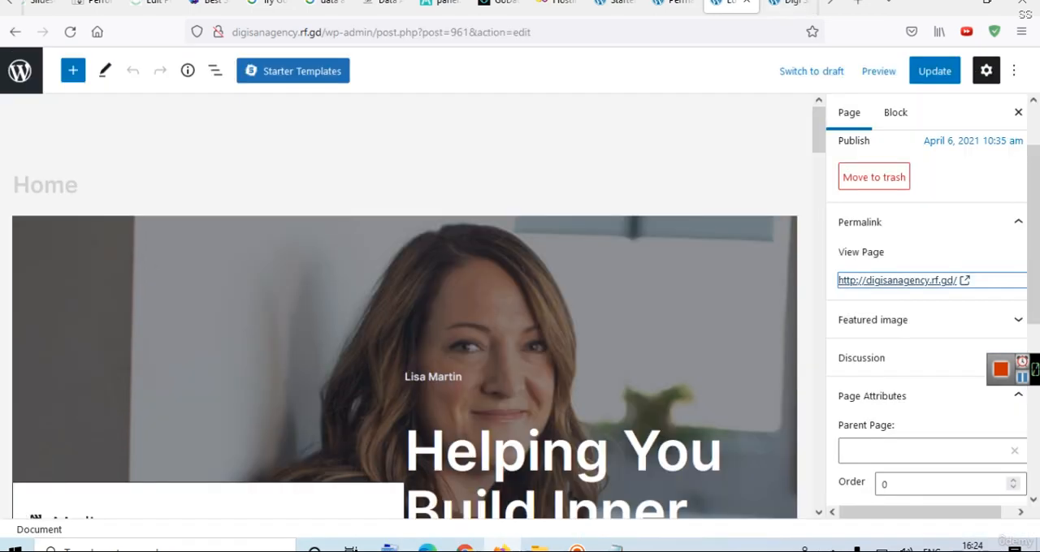
Examine the Sidebar choices in the Home page's Astra Settings, keeping No Sidebar.
left_click_drag(1038, 267, 1038, 436)
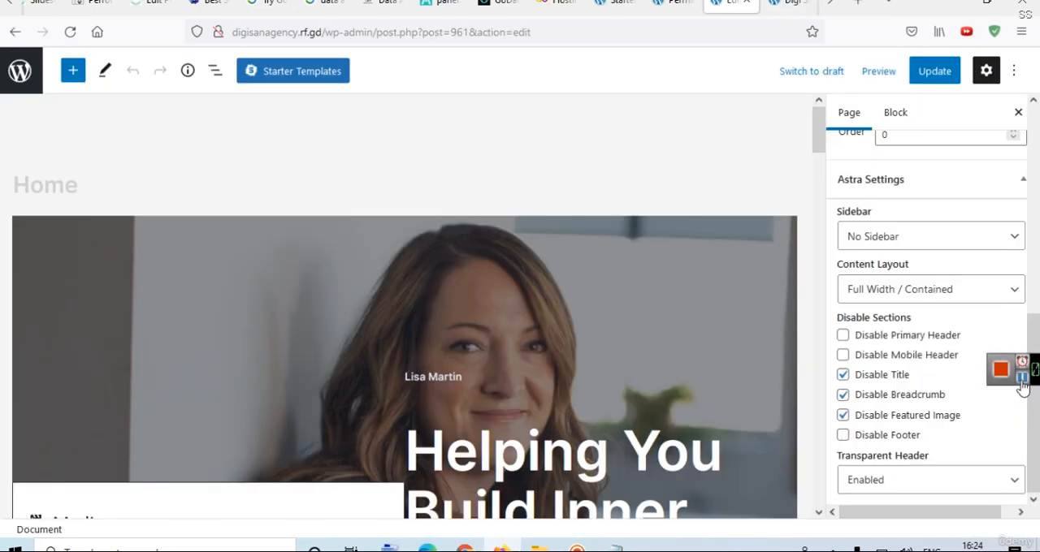
left_click(889, 244)
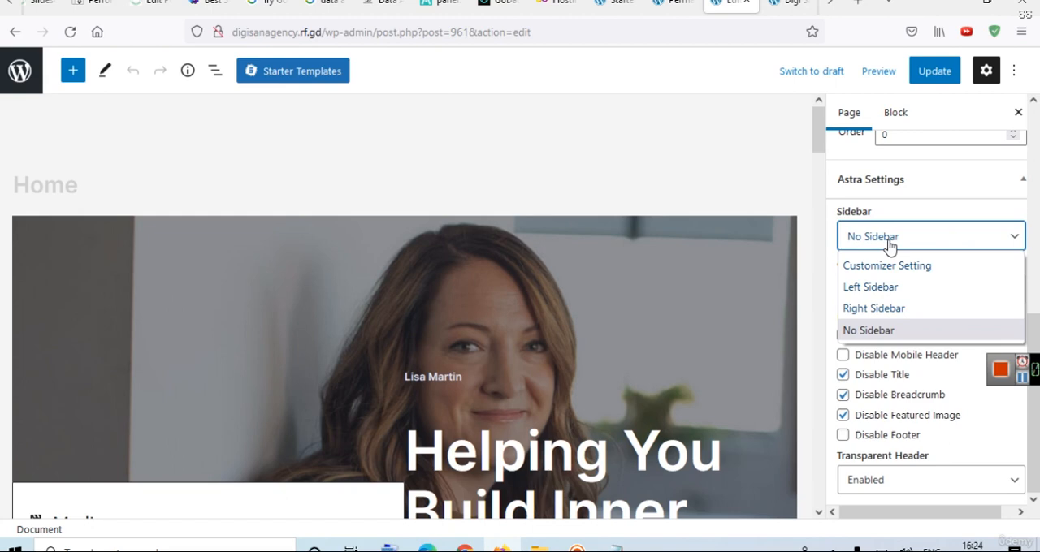
left_click(890, 240)
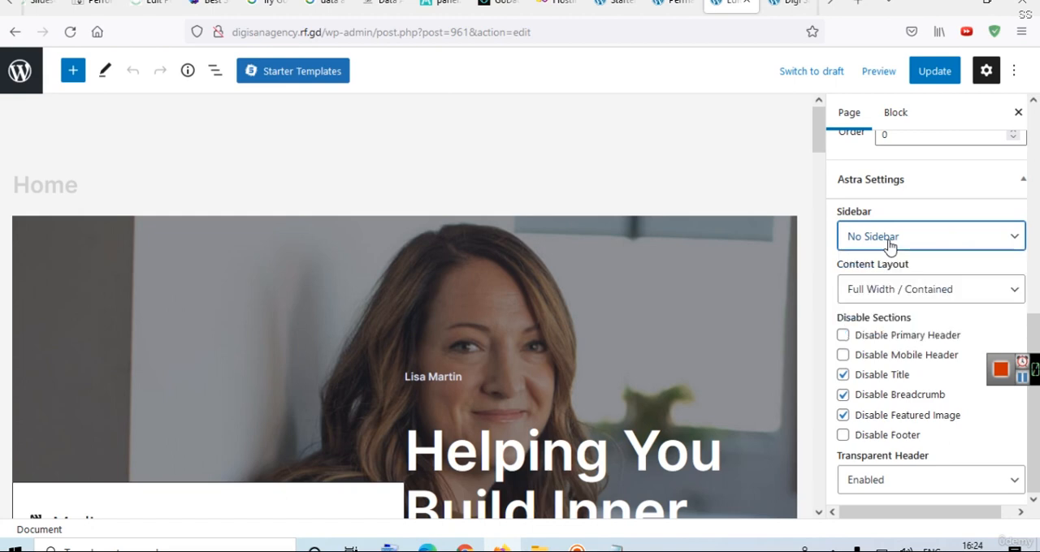
Open the site's Widgets screen from the Permalink Settings tab, dismiss its welcome guide, and look through the Main Sidebar widgets.
left_click(668, 3)
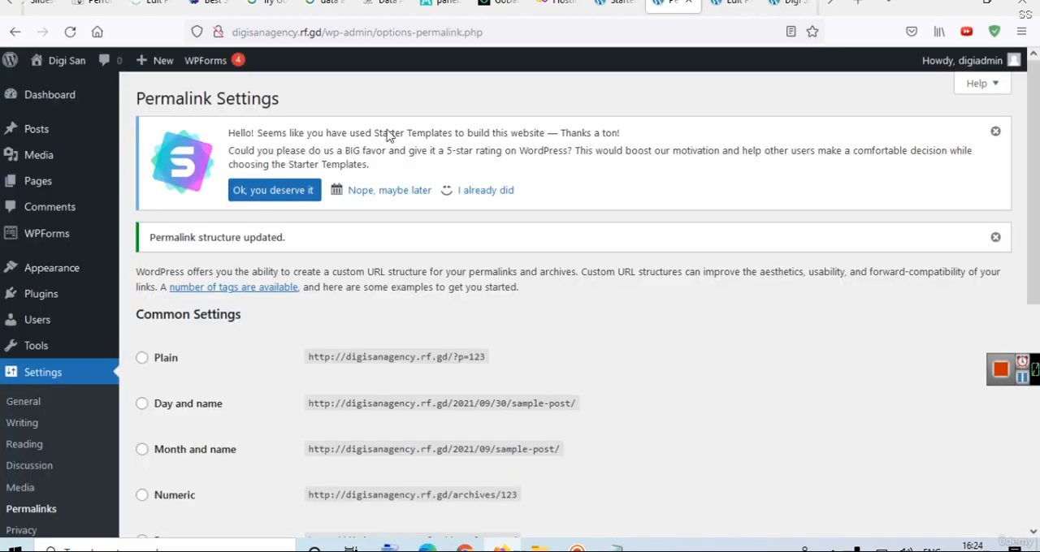
mouse_move(47, 277)
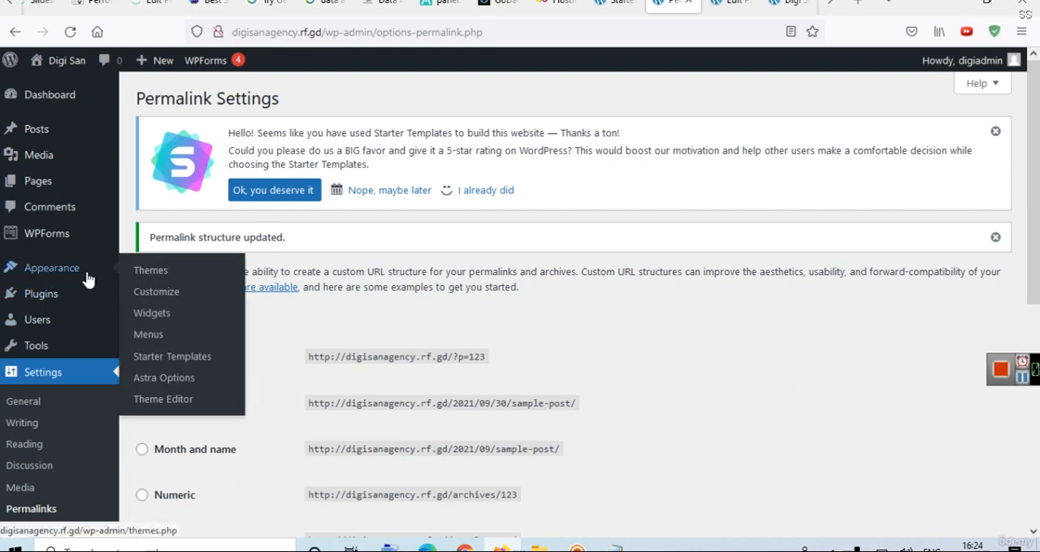
left_click(144, 296)
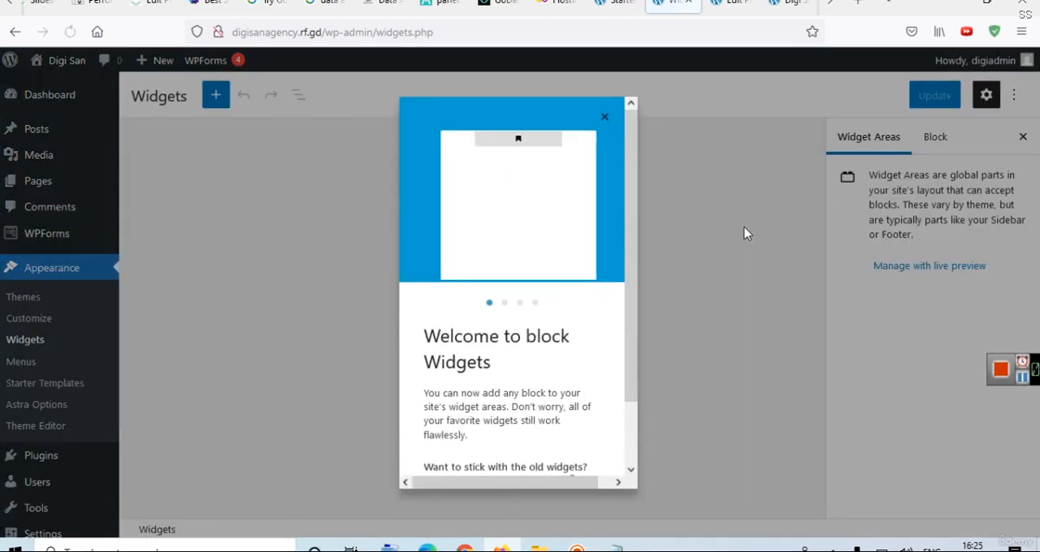
left_click(604, 117)
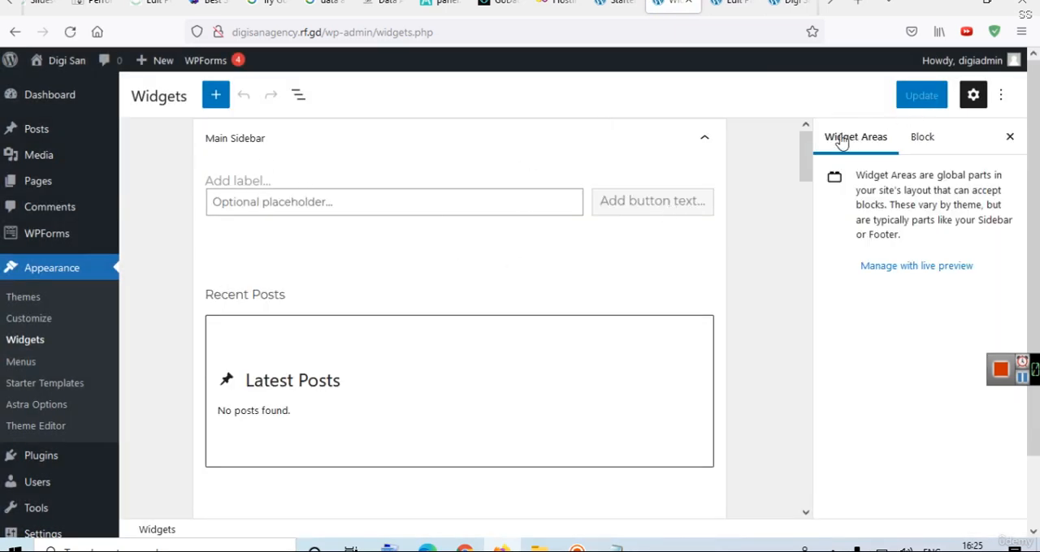
left_click_drag(805, 146, 773, 216)
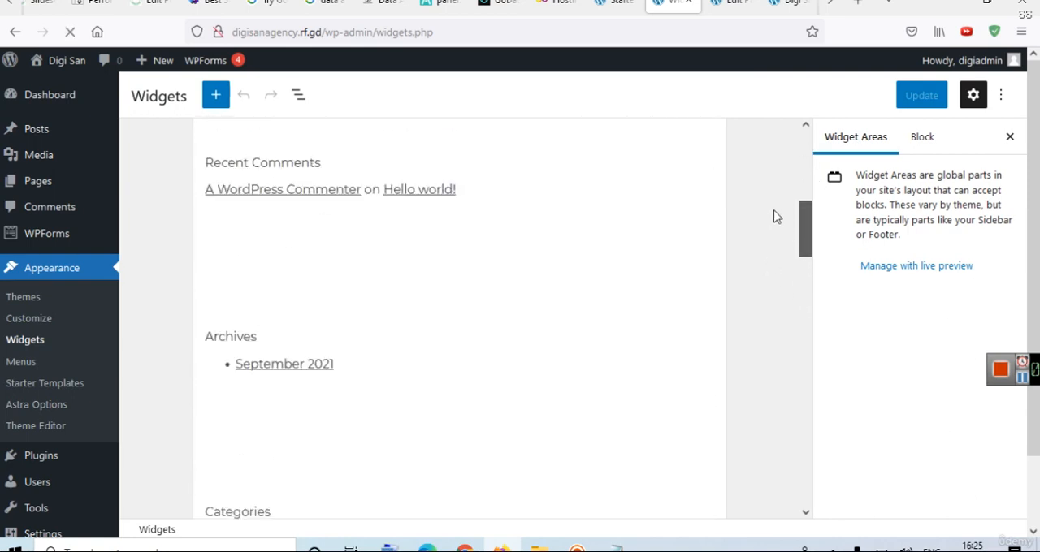
Open the Posts list in a new tab and view the live "Hello world!" post in another tab.
middle_click(31, 138)
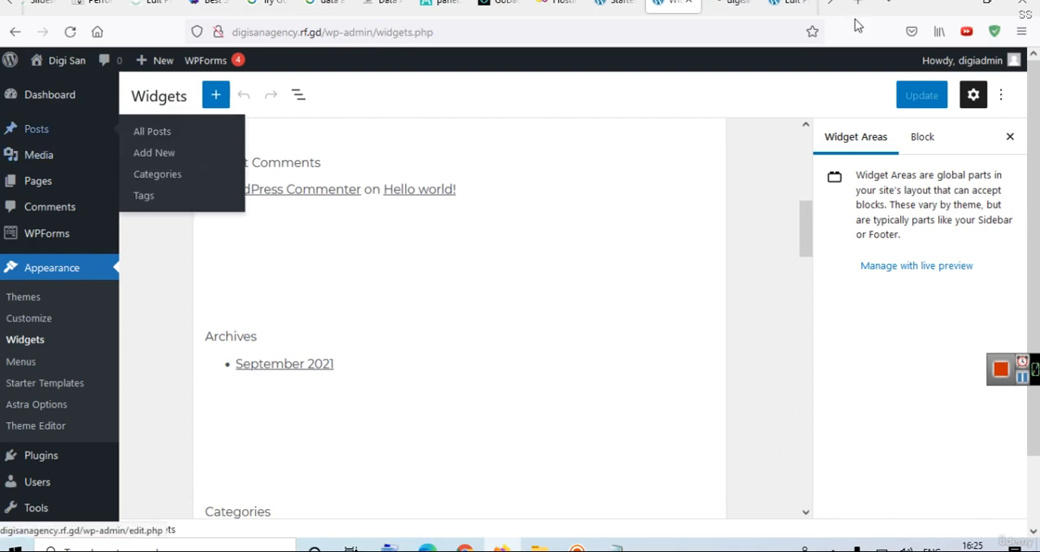
left_click(731, 3)
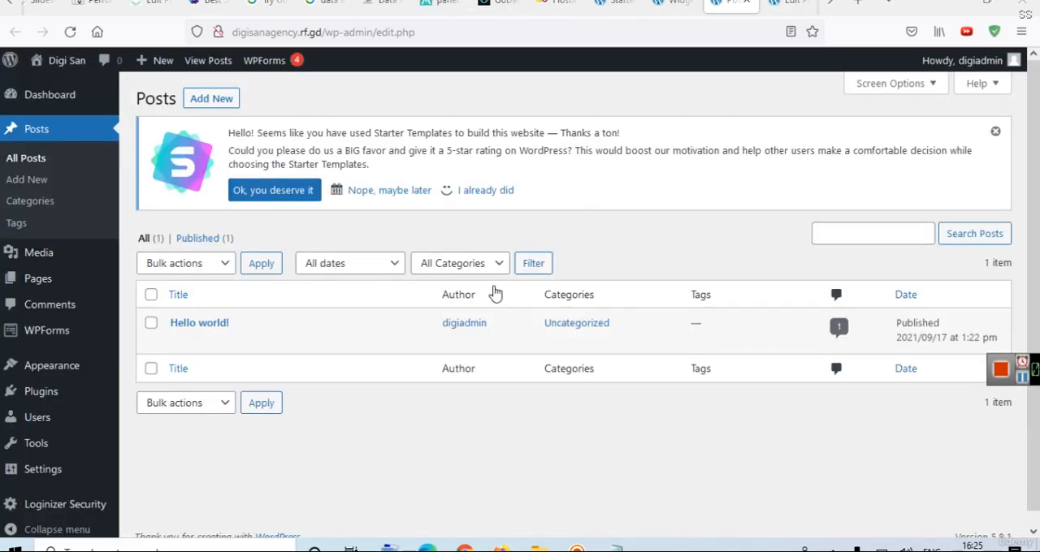
mouse_move(174, 343)
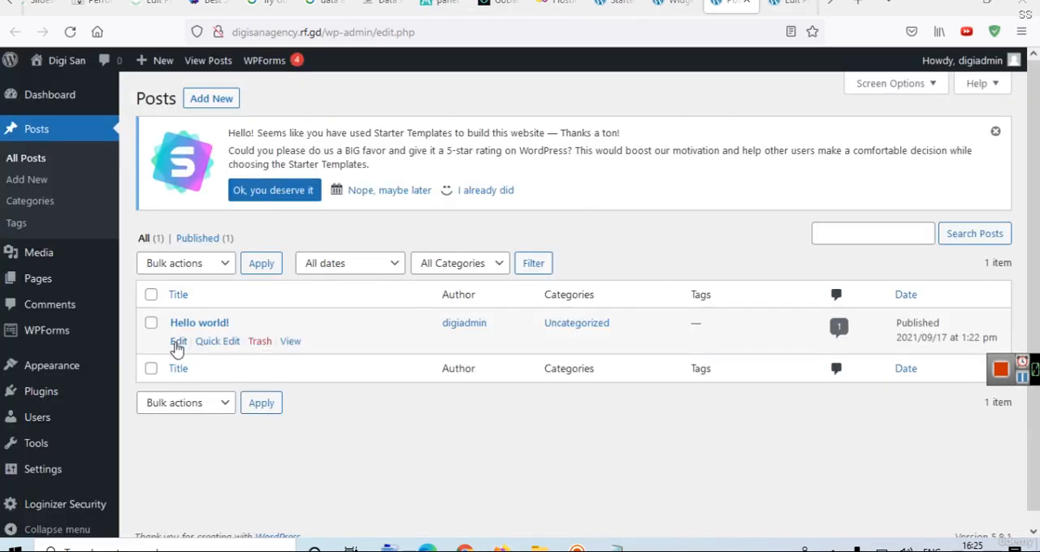
middle_click(290, 342)
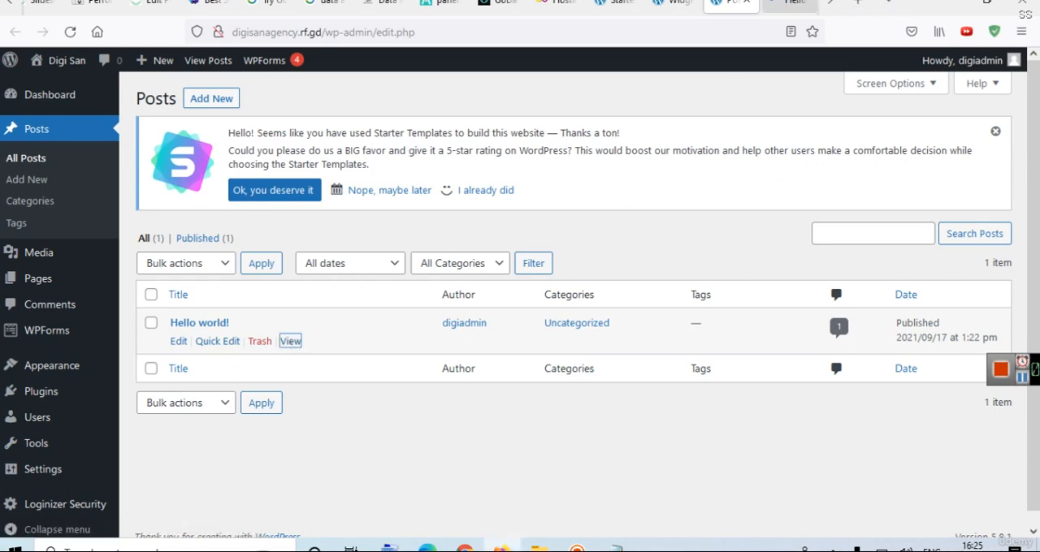
key("ctrl+Tab")
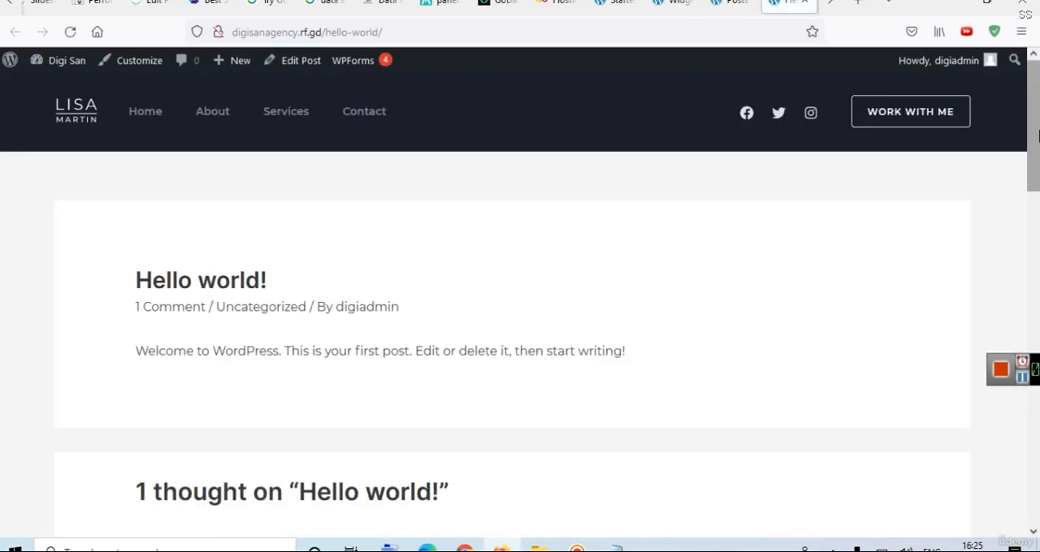
left_click_drag(1036, 137, 1023, 77)
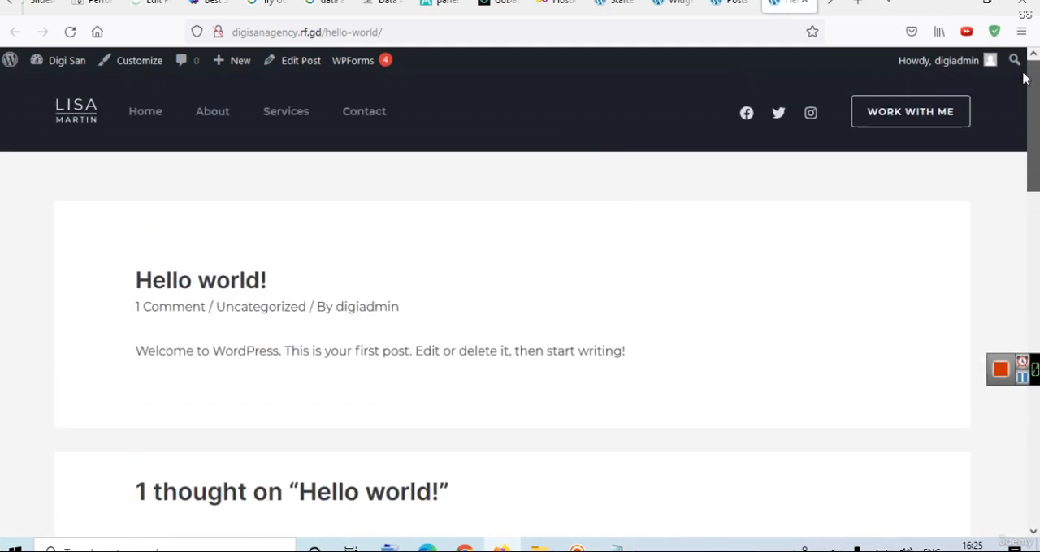
Edit the "Hello world!" post, set its Astra Sidebar option to Right Sidebar, and update the post.
left_click(298, 65)
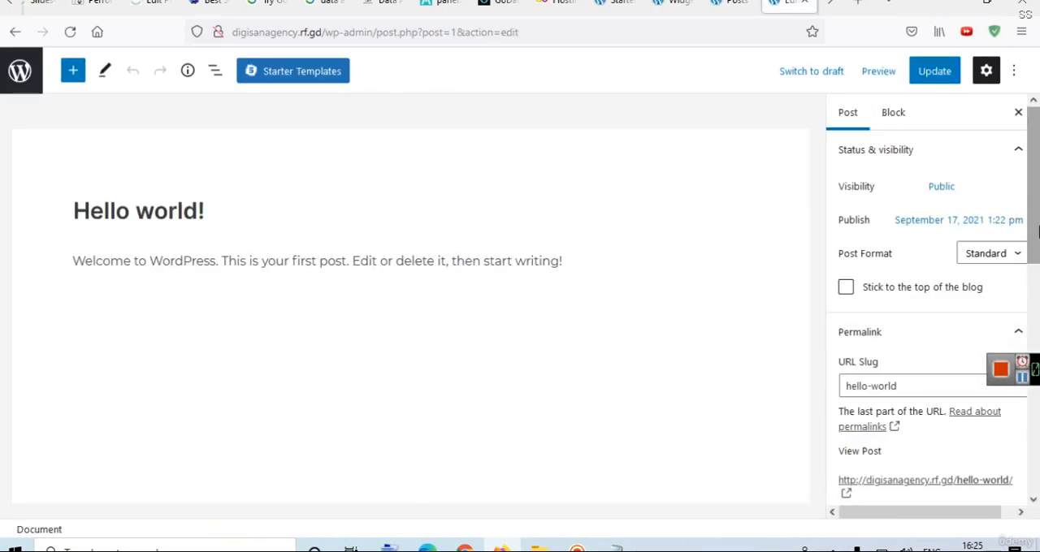
left_click_drag(1037, 263, 1037, 432)
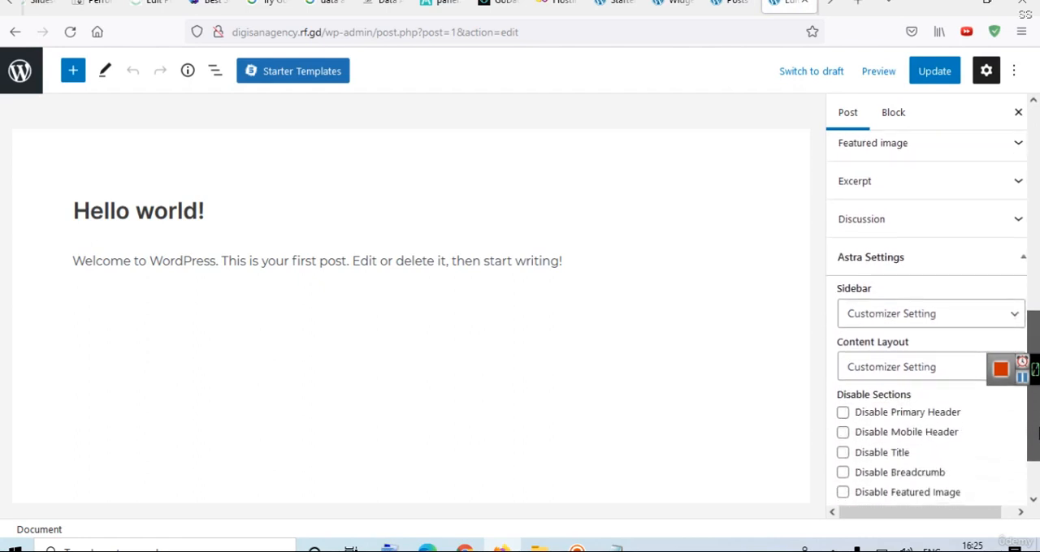
left_click(875, 317)
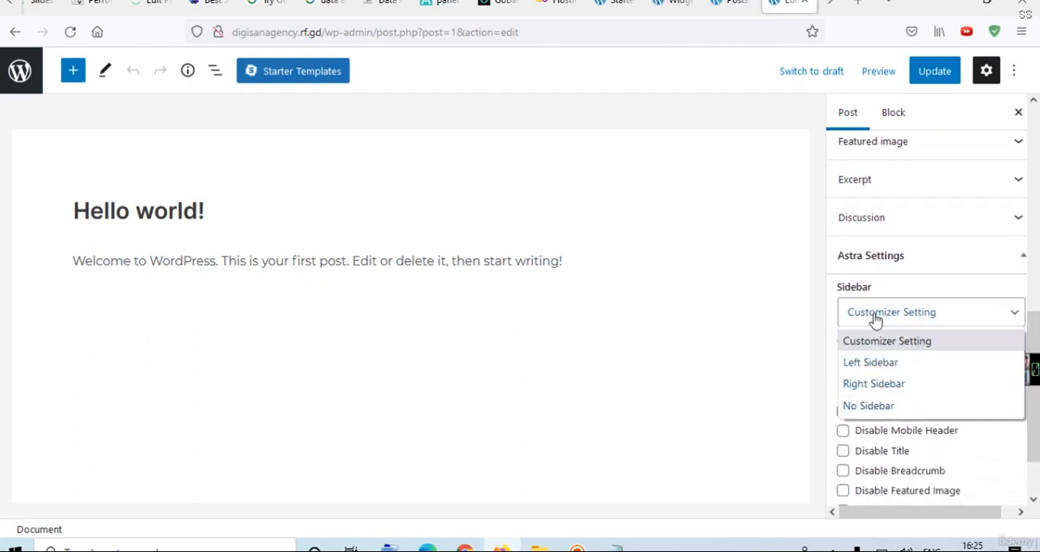
left_click(873, 387)
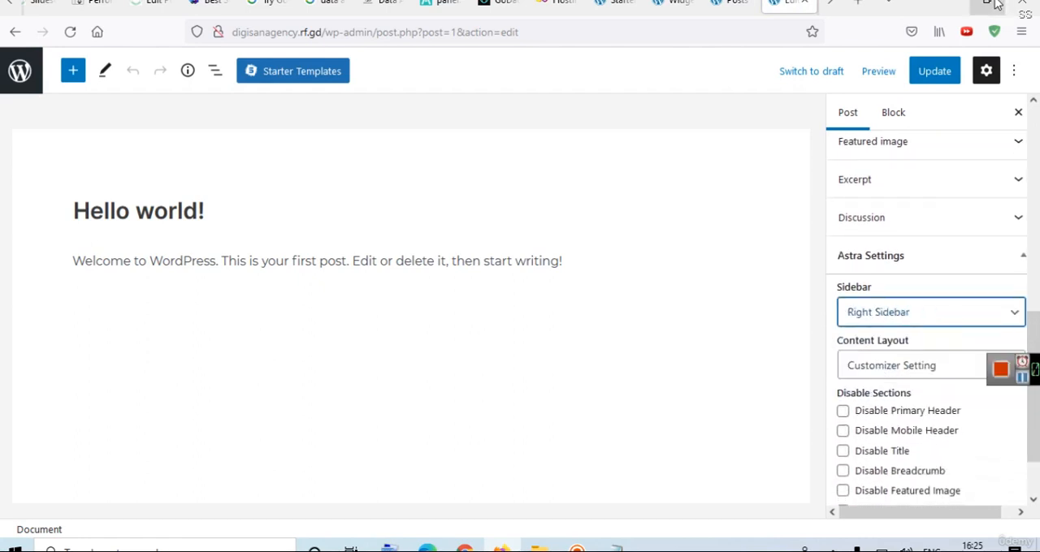
left_click(935, 71)
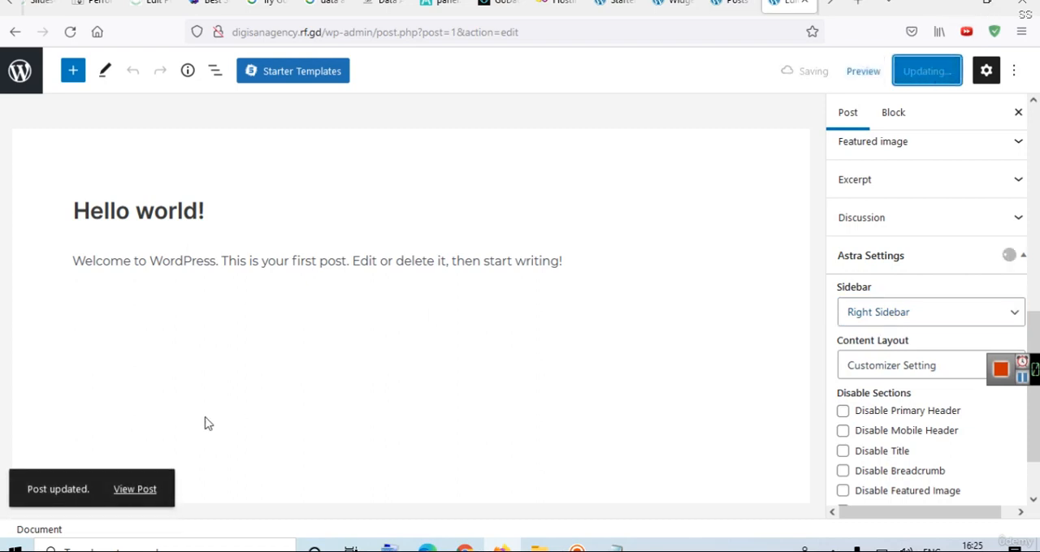
View the updated post and compare its sidebar and footer with the widget areas on the Widgets screen.
left_click(132, 491)
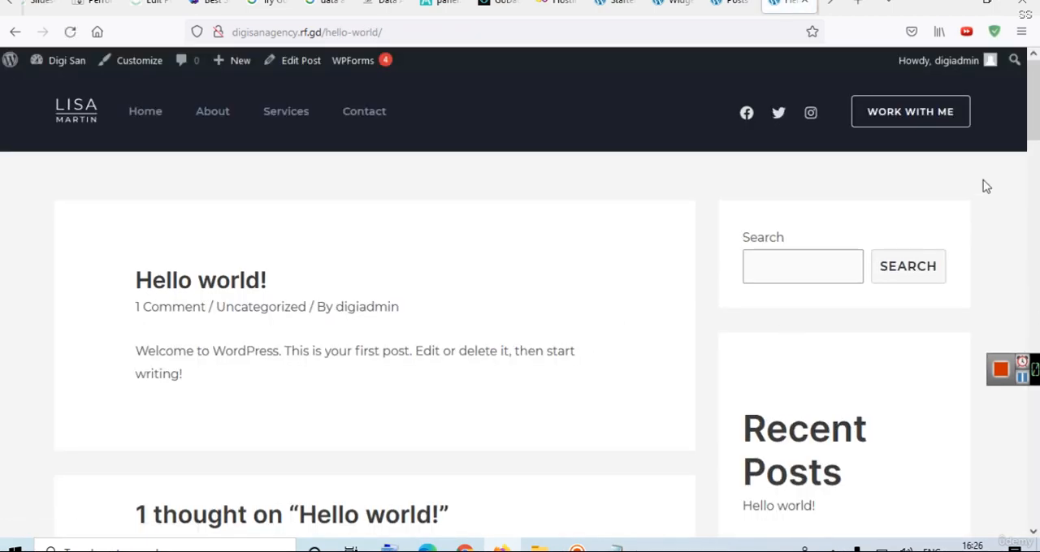
left_click_drag(1033, 128, 1002, 102)
left_click(668, 3)
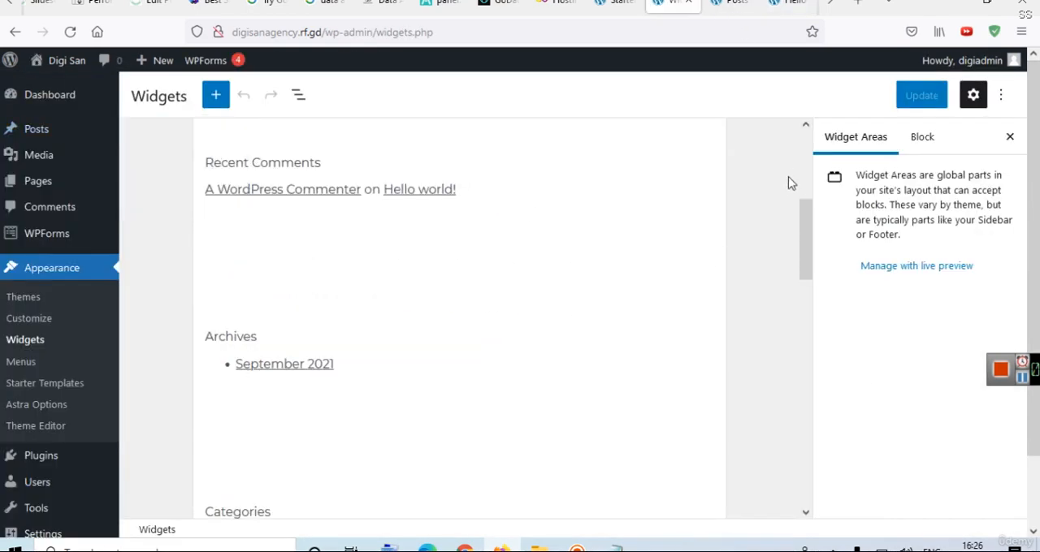
left_click(802, 152)
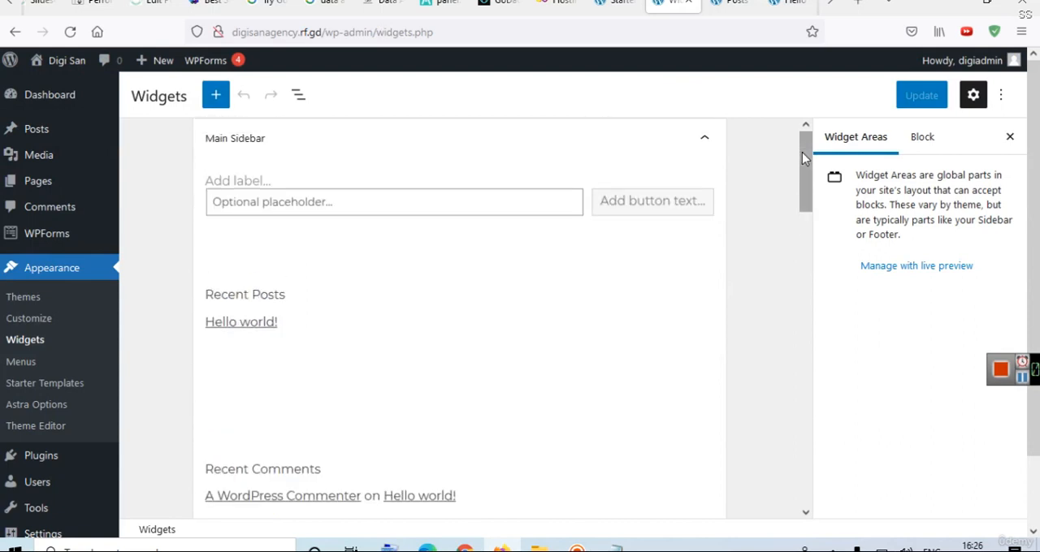
left_click_drag(804, 161, 804, 480)
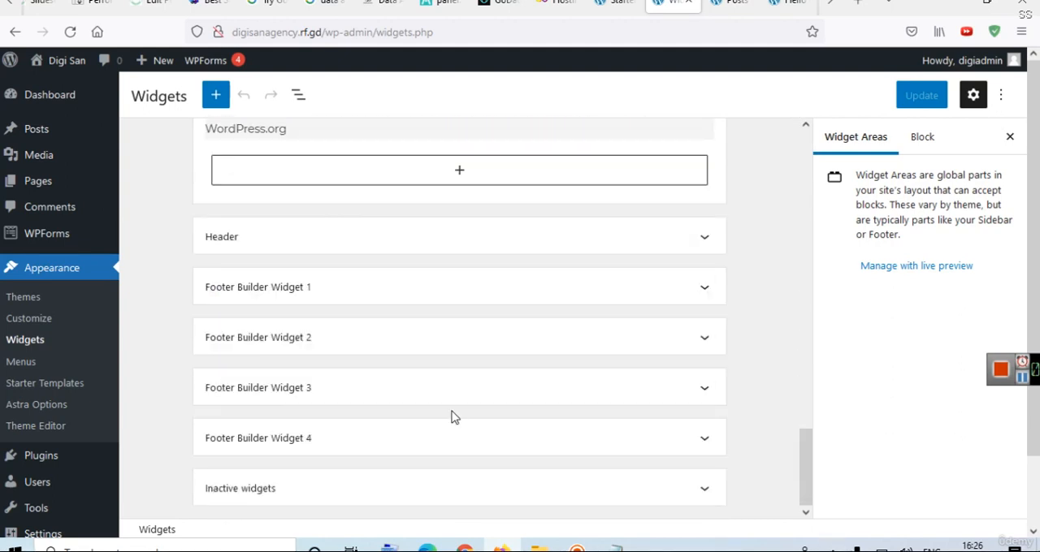
left_click(778, 2)
left_click_drag(1034, 97, 1033, 483)
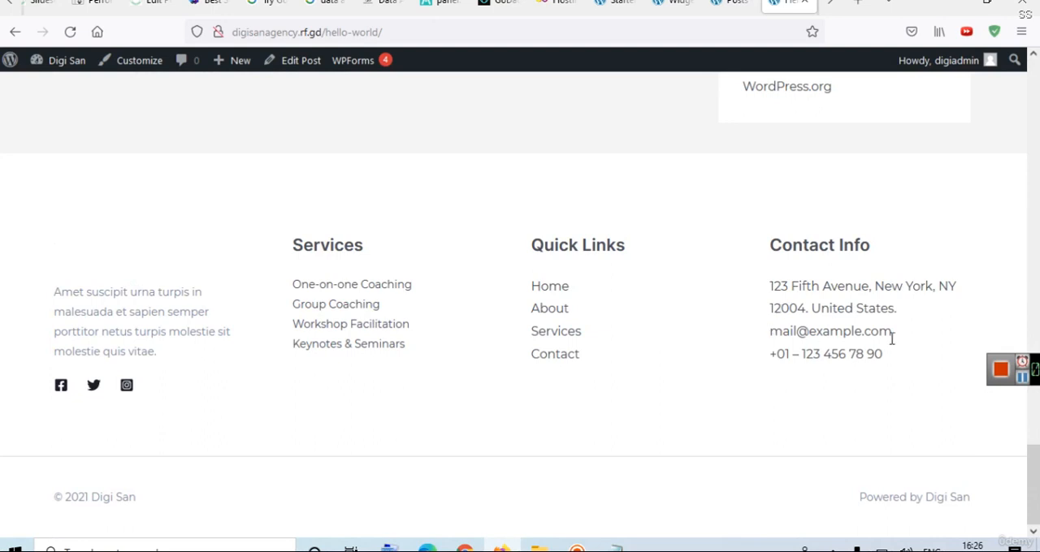
Close the tabs holding the live "Hello world!" post, the live home page and the business-consulting-08.jpg image.
left_click(830, 3)
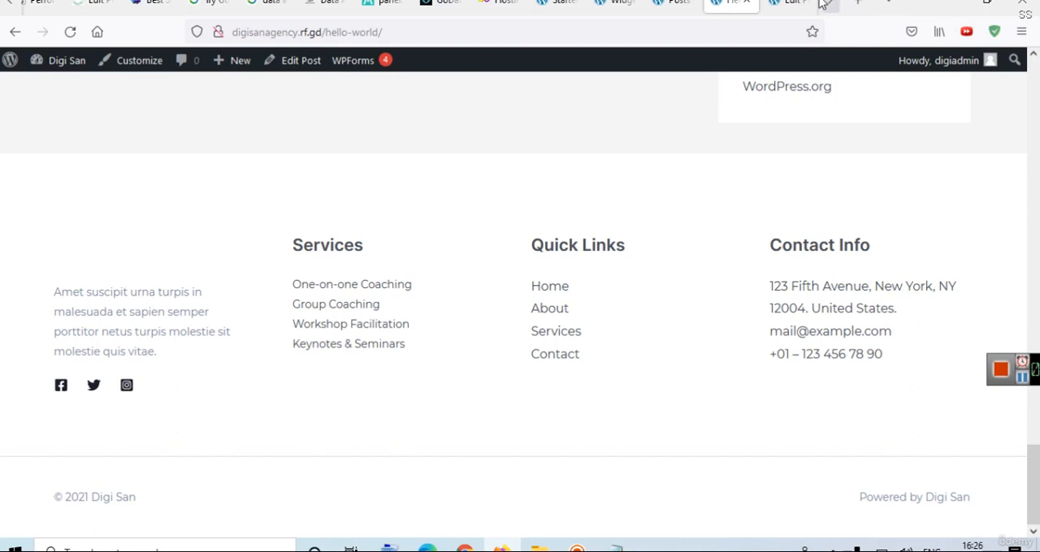
left_click(753, 4)
left_click(778, 3)
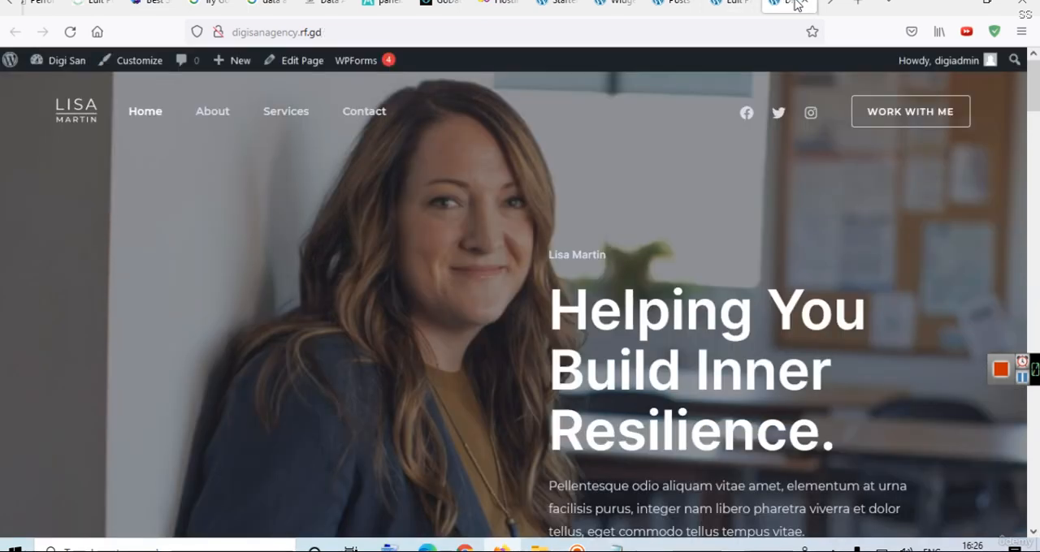
left_click(805, 3)
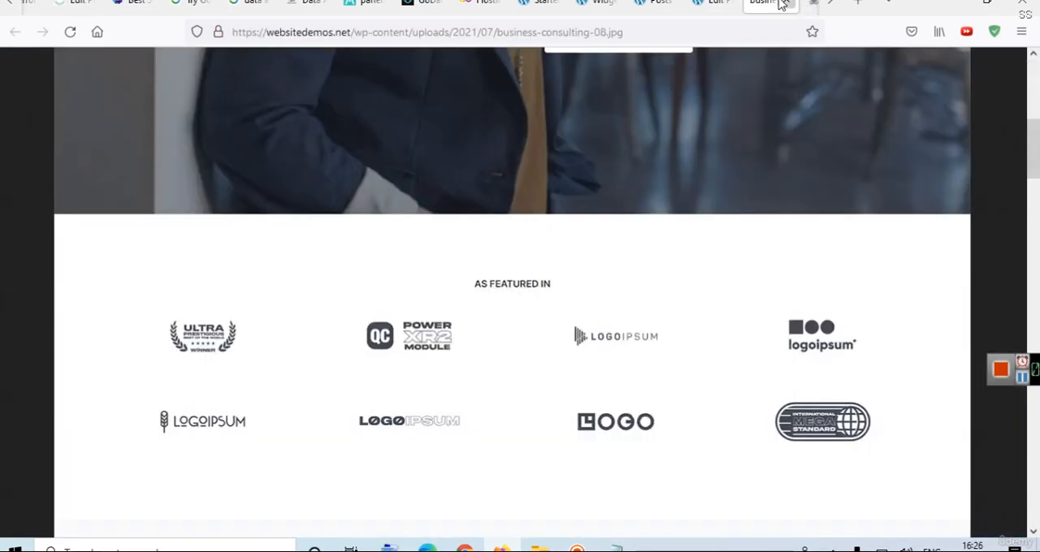
left_click(783, 3)
Return to the Widgets screen, expand Footer Builder Widget 1 to check its contents, and collapse it again.
left_click(673, 3)
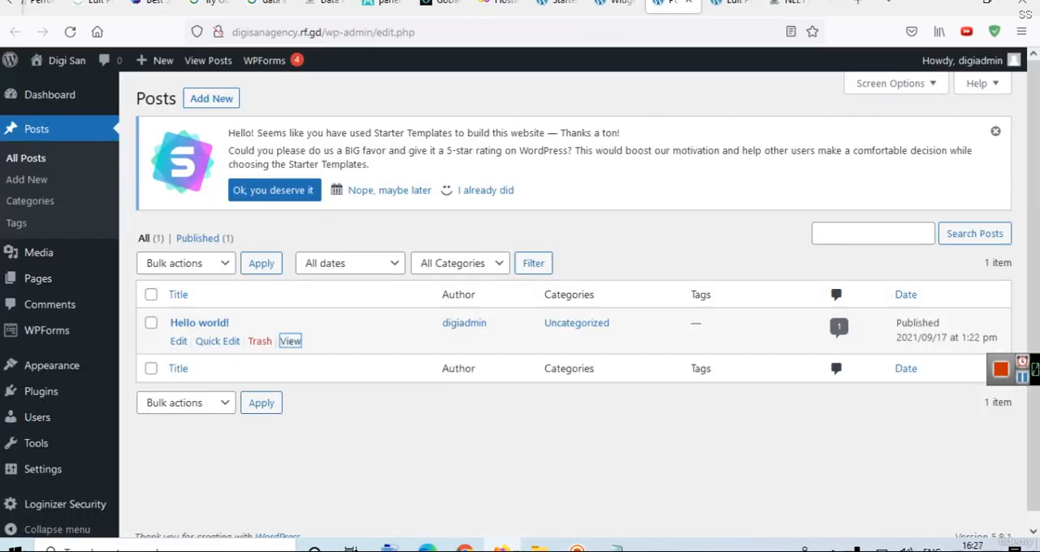
left_click(615, 3)
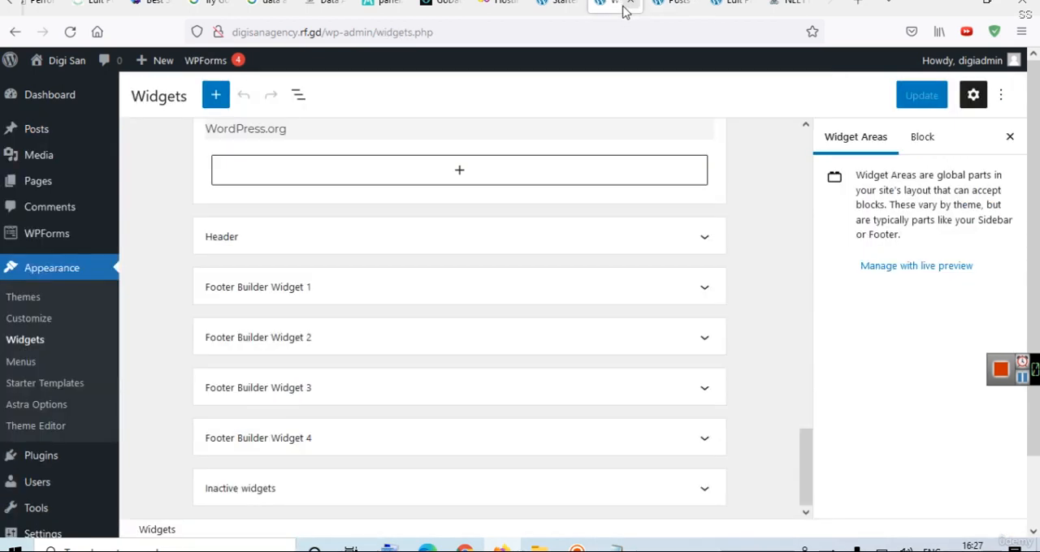
left_click(705, 291)
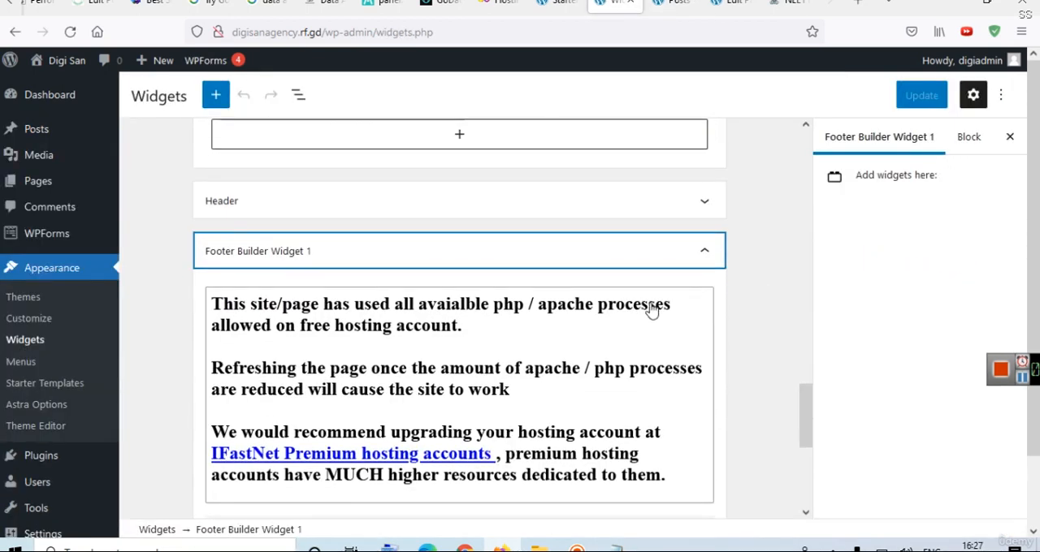
left_click(702, 252)
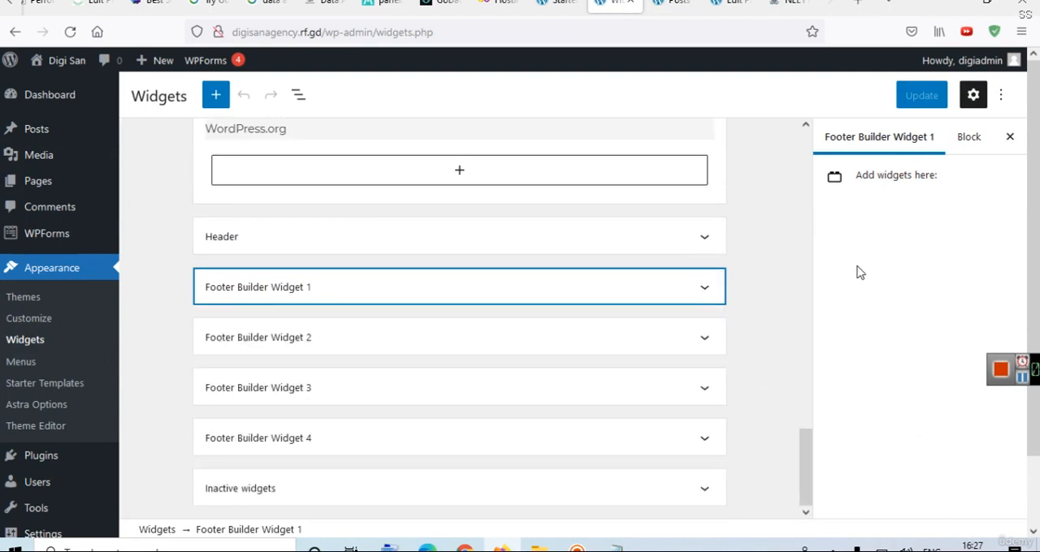
scroll(1033, 155, "down", 2)
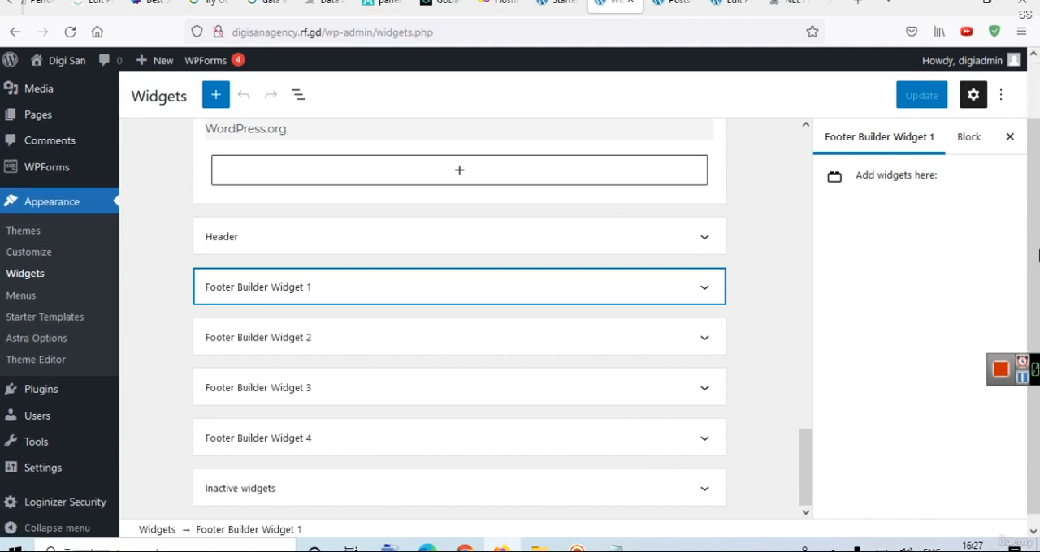
scroll(1036, 154, "up", 2)
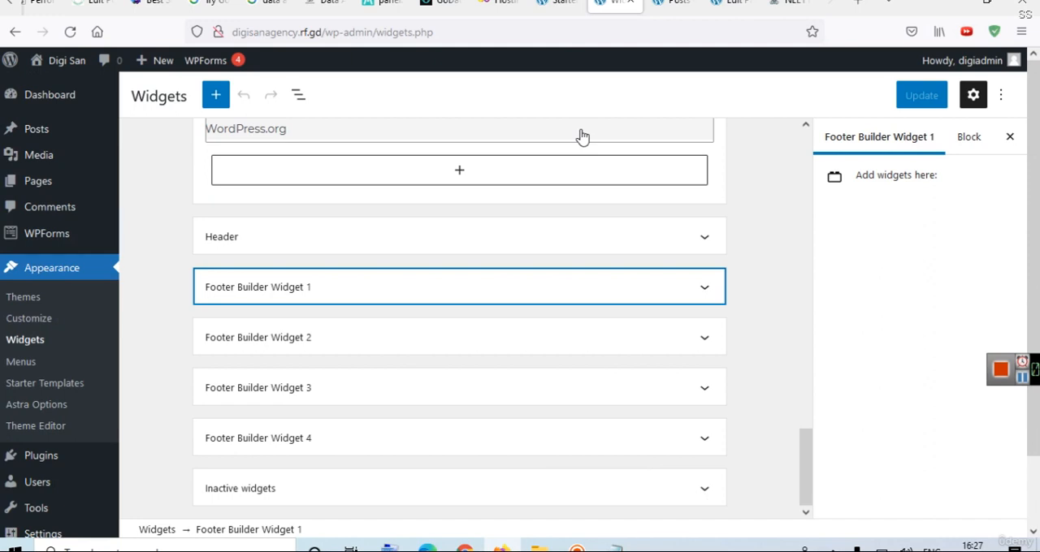
In the Home page editor, replace the small name heading above the hero title with "DigiSan Agency".
left_click(715, 4)
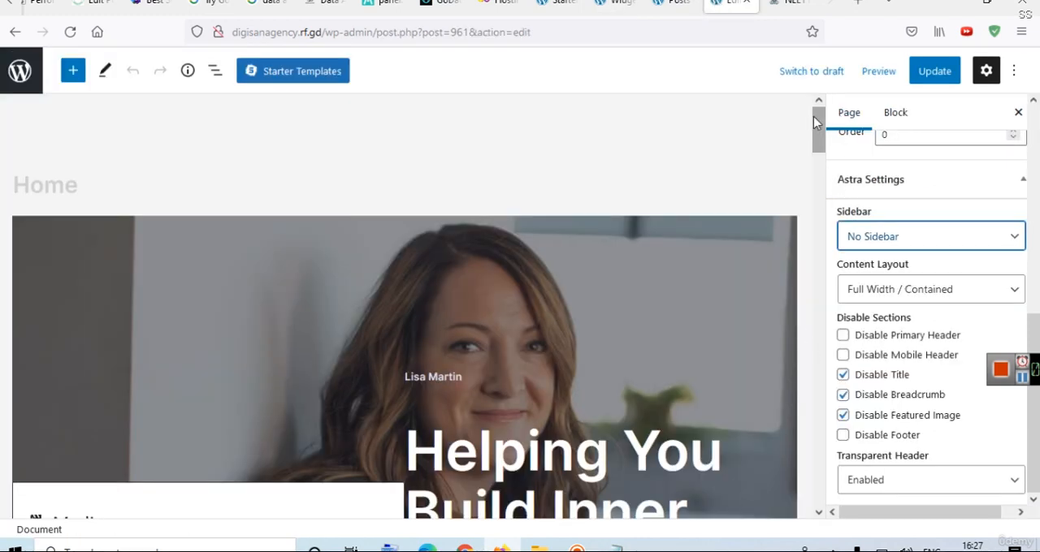
left_click_drag(815, 115, 824, 149)
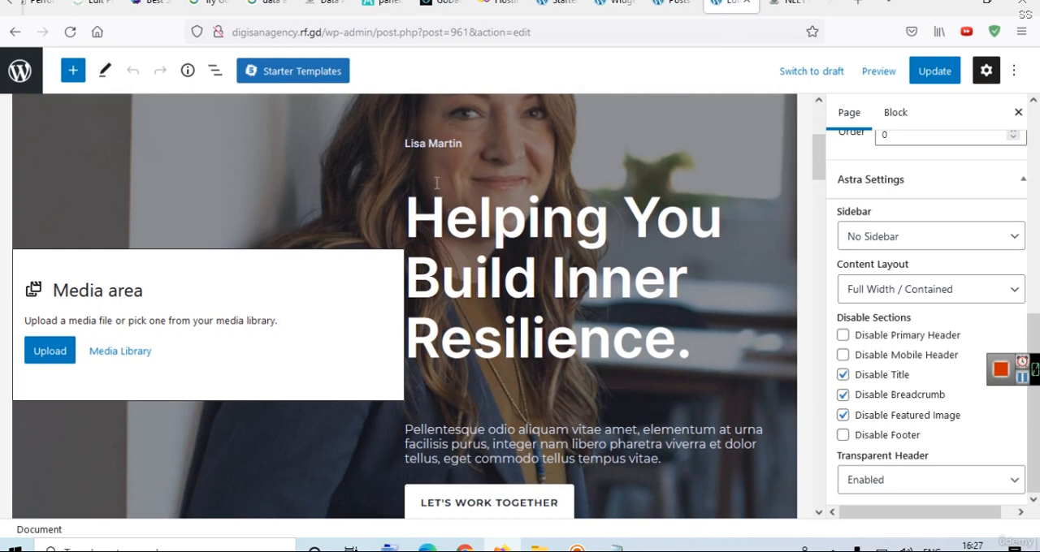
left_click(420, 143)
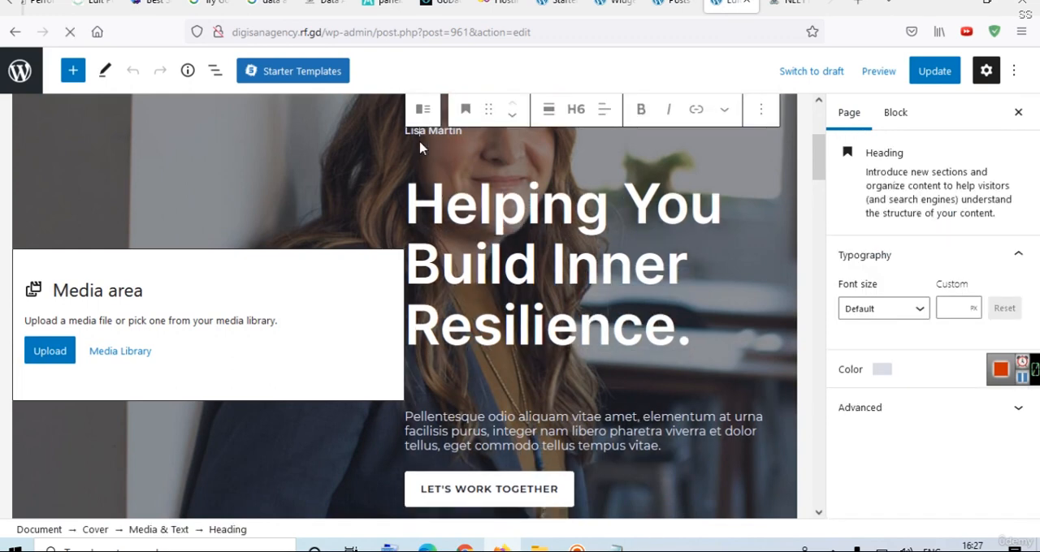
left_click(420, 144)
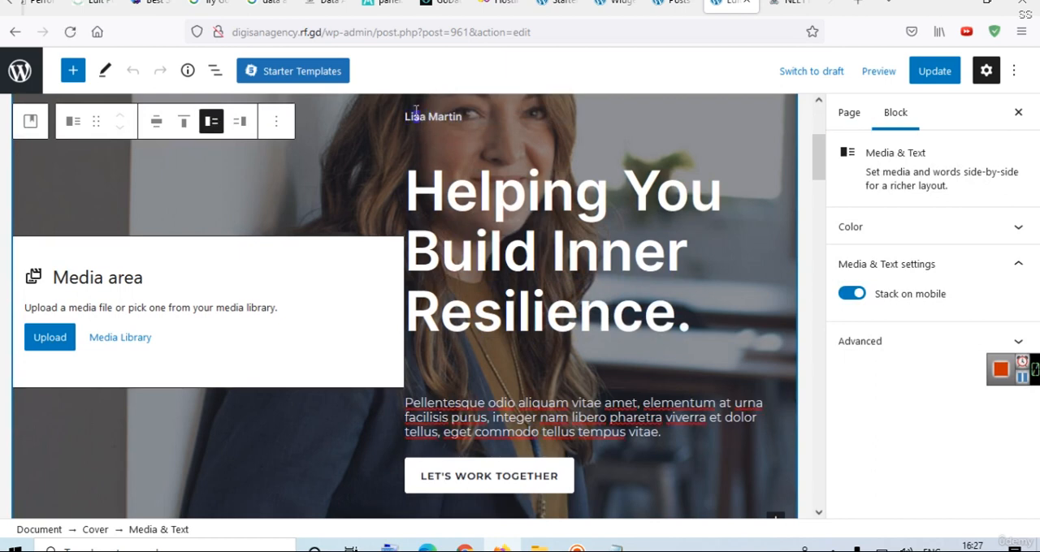
triple_click(417, 117)
left_click(417, 119)
left_click(464, 122)
type("DigiS")
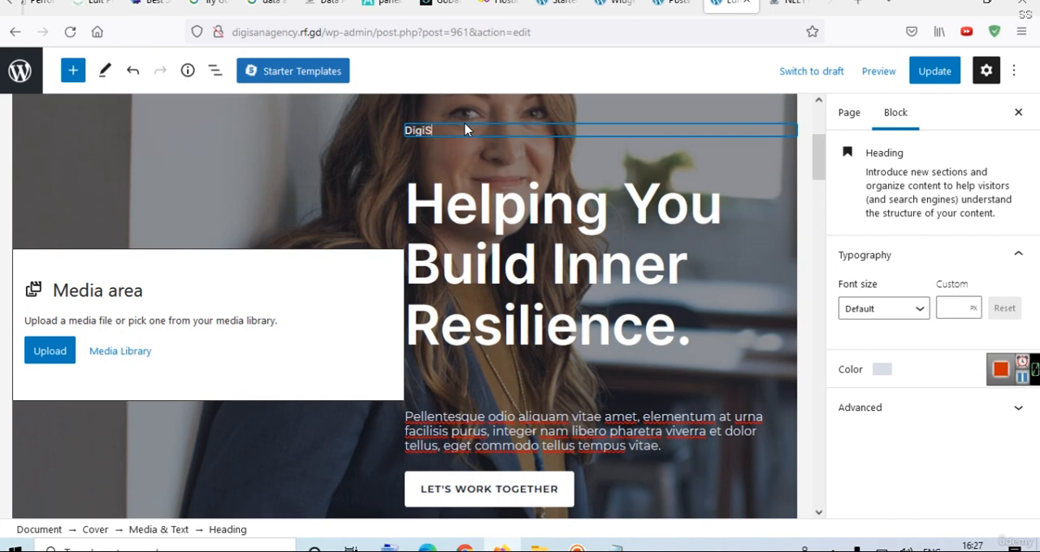
type("Agency")
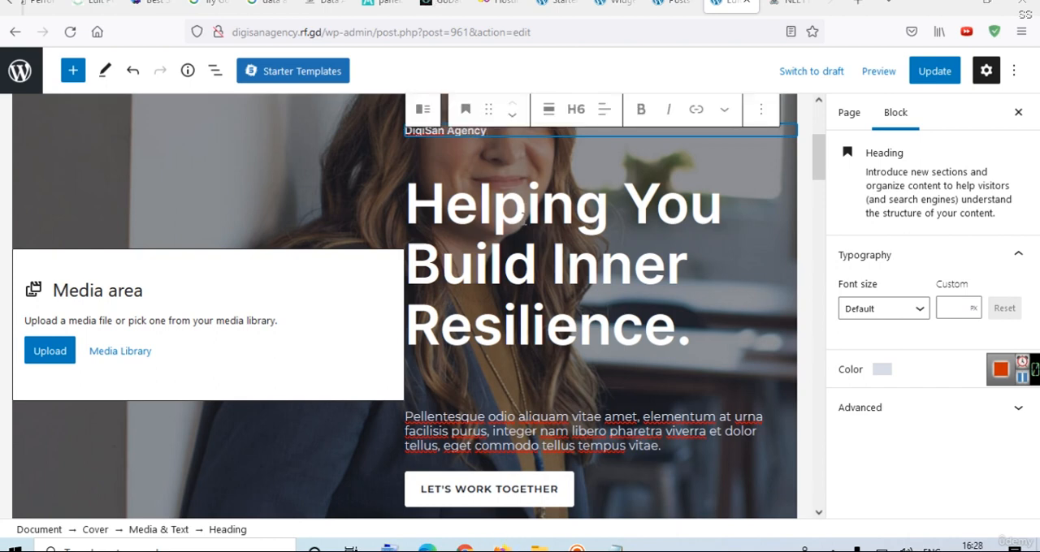
Replace the hero title "Helping You Build Inner Resilience." with "Best Digital Marketing Agency".
left_click_drag(691, 328, 406, 207)
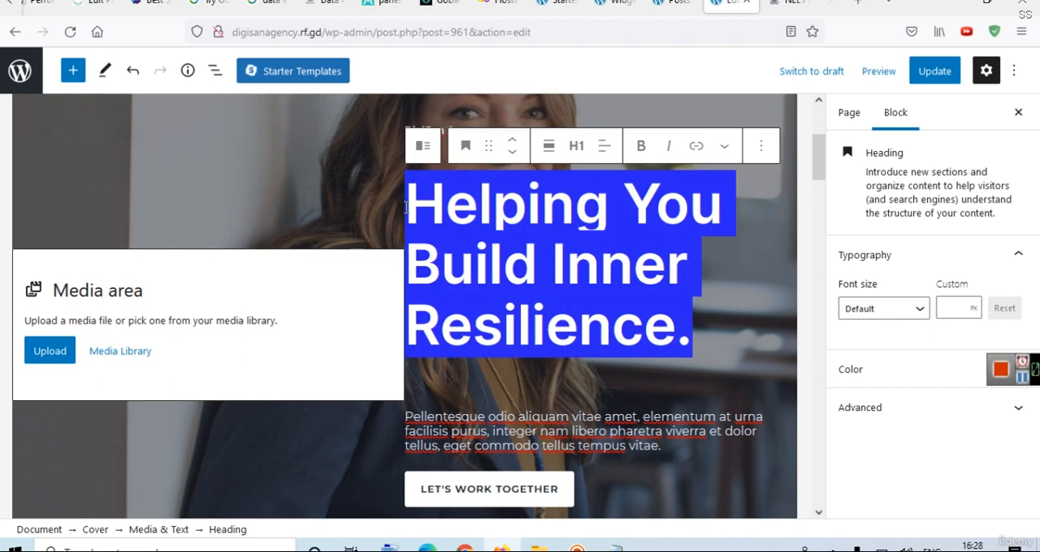
scroll(406, 211, "up", 3)
type("Besr=t ==")
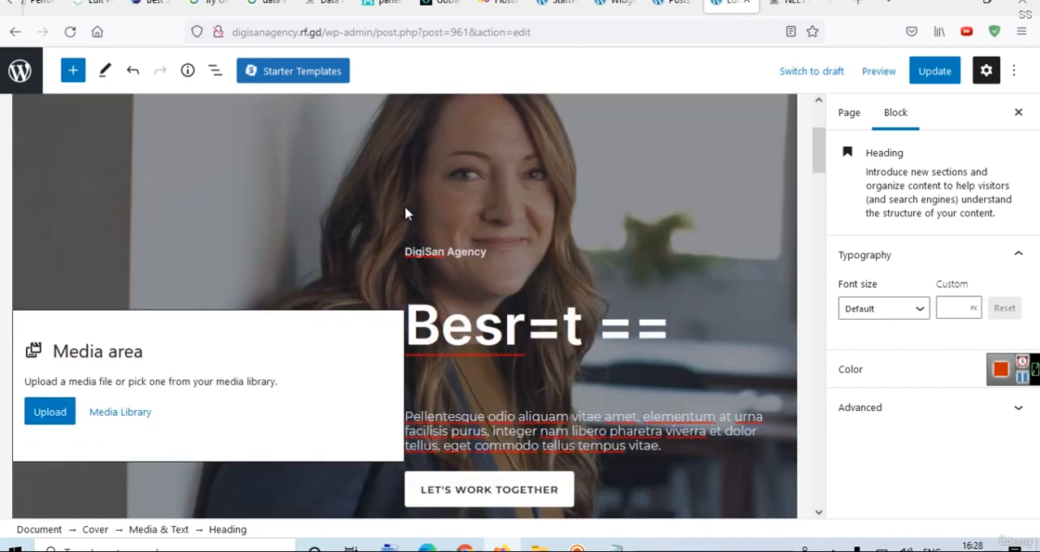
key("BackSpace")
key("BackSpace")
key("BackSpace")
key("BackSpace")
key("BackSpace")
key("BackSpace")
key("BackSpace")
type("st Digita")
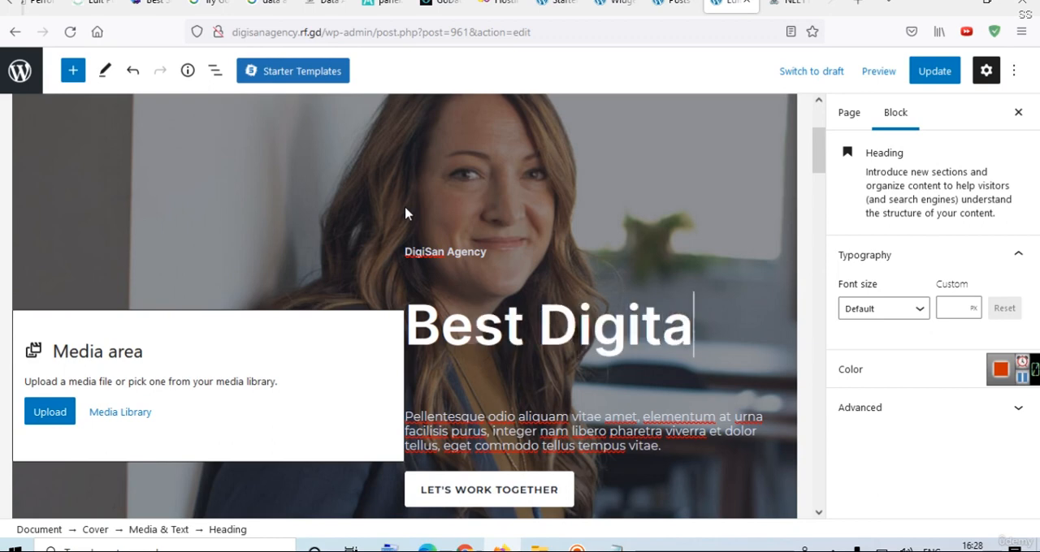
type("l Marketing Agency")
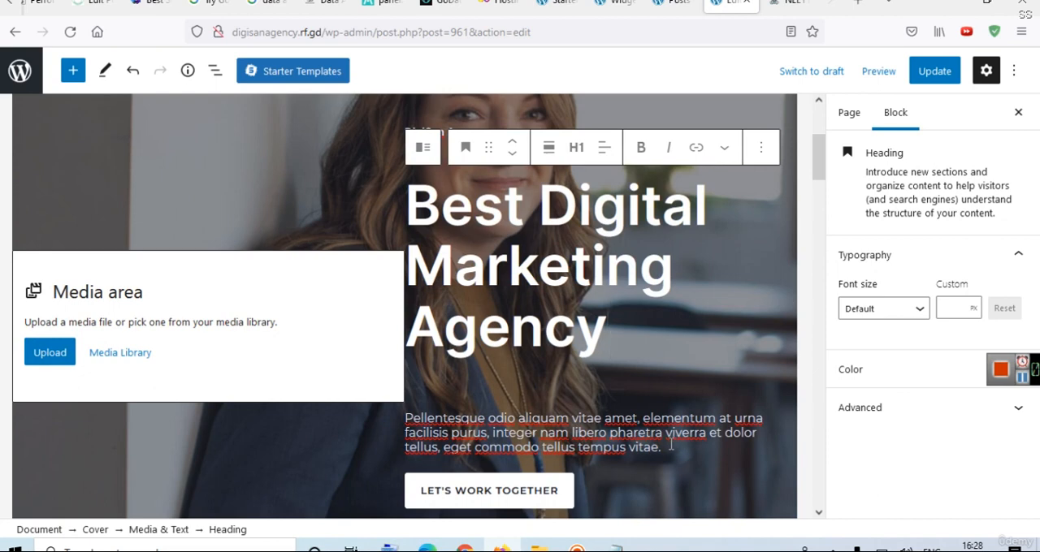
Link the hero's "Let's Work Together" button to the site's Contact page.
left_click(485, 498)
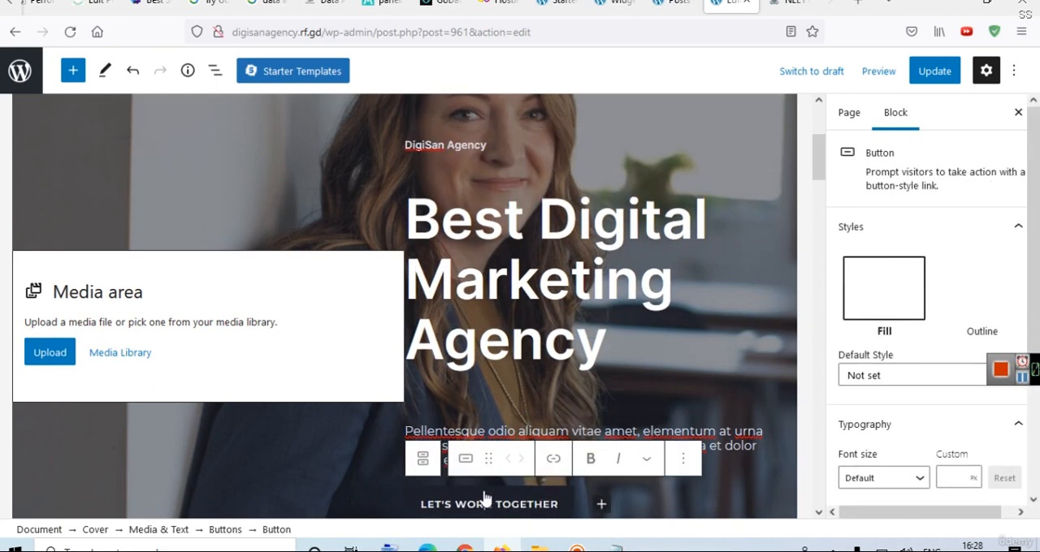
left_click(556, 467)
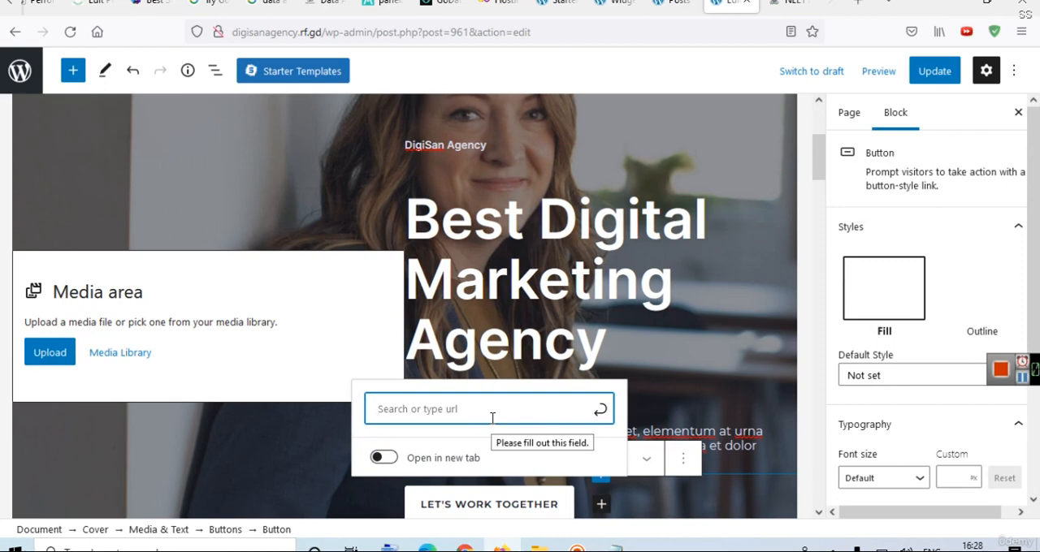
type("contact")
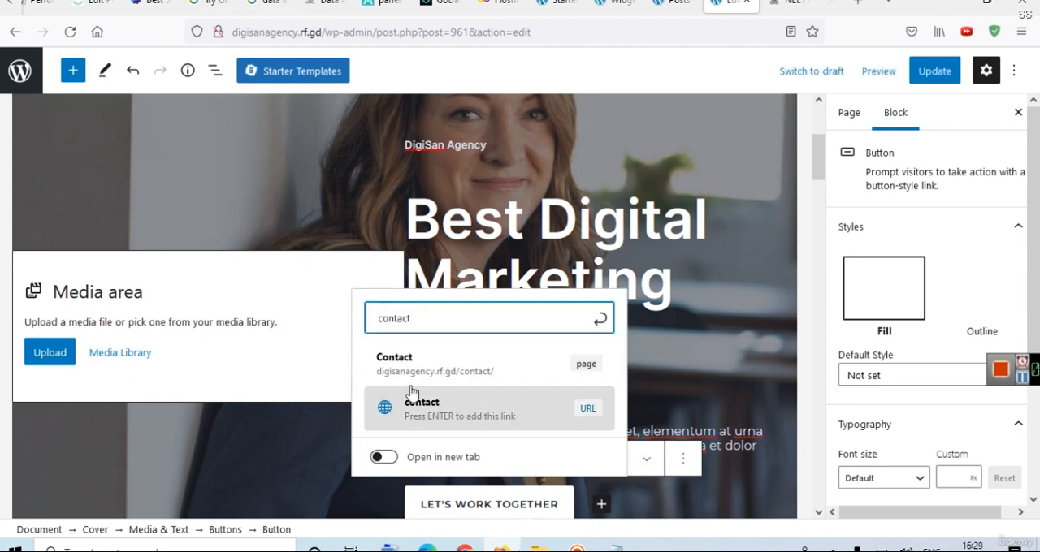
left_click(488, 376)
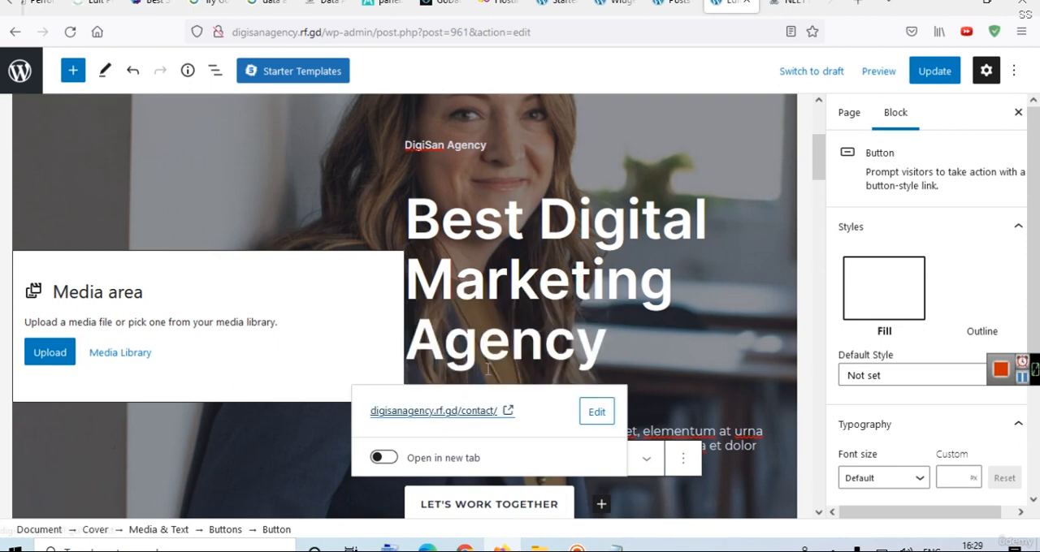
left_click(669, 401)
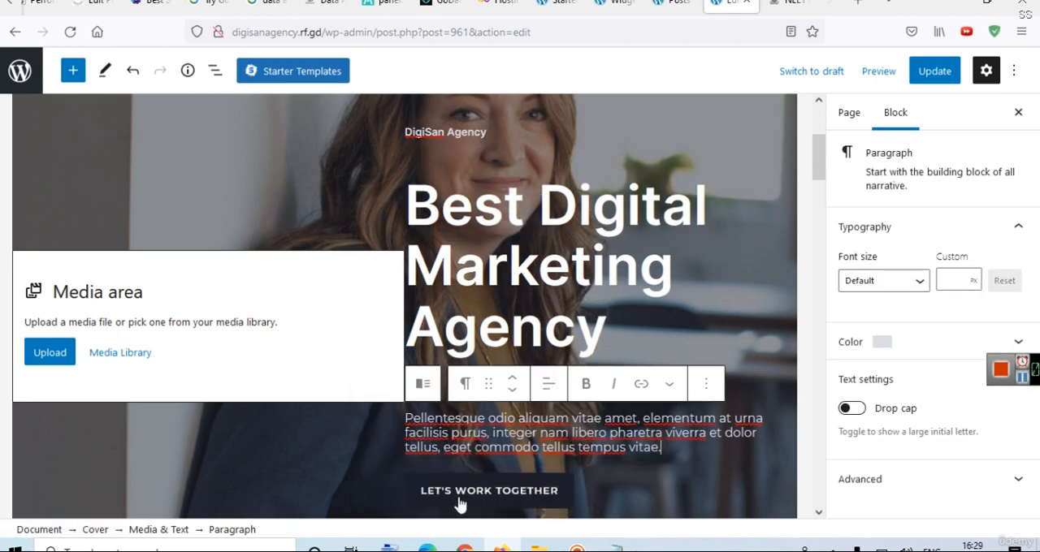
Update the Home page, view it live to check the new hero text, and return to the editor.
left_click(939, 72)
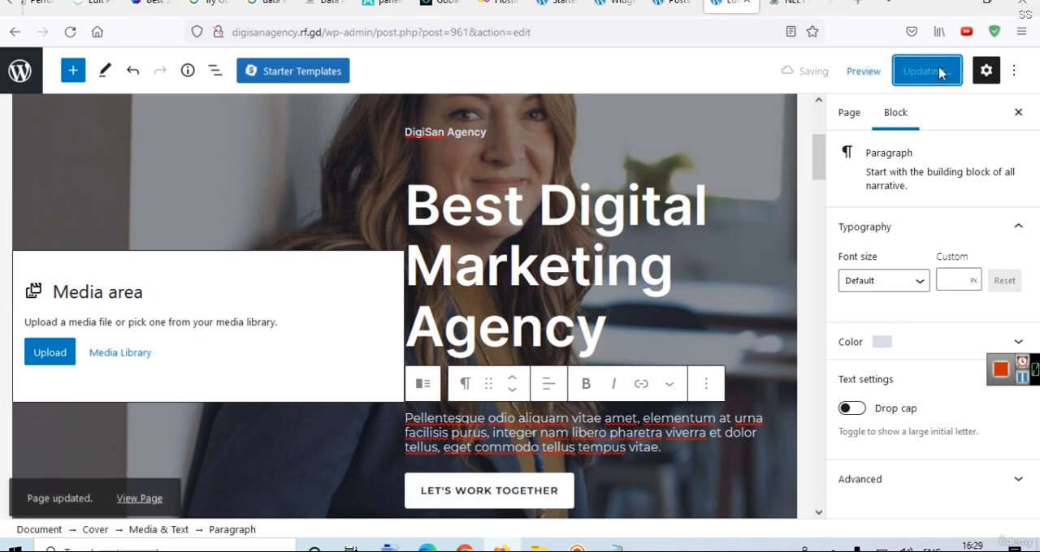
left_click(140, 489)
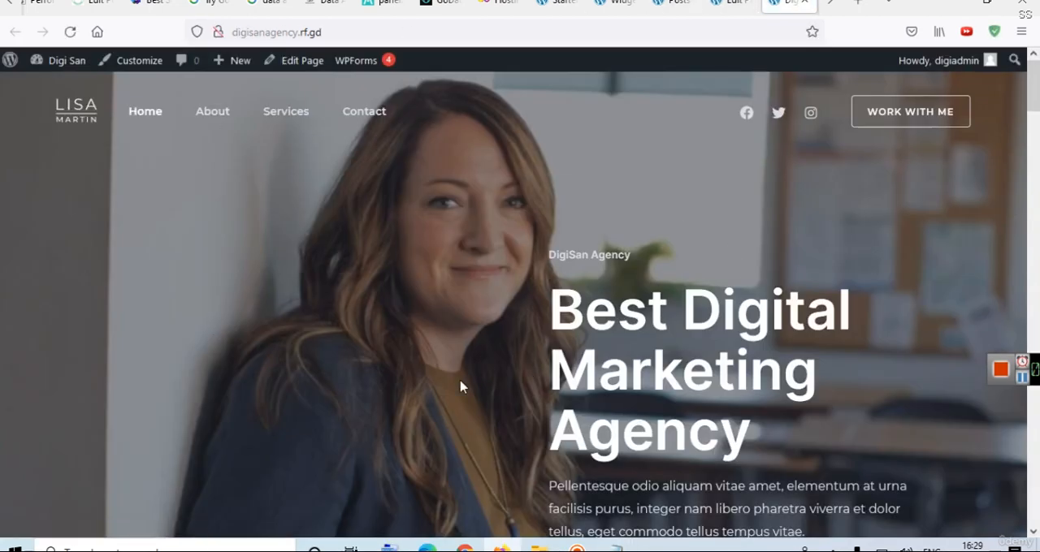
mouse_move(1038, 94)
left_mouse_down()
mouse_move(1038, 135)
mouse_move(1038, 89)
left_mouse_up()
left_click(731, 4)
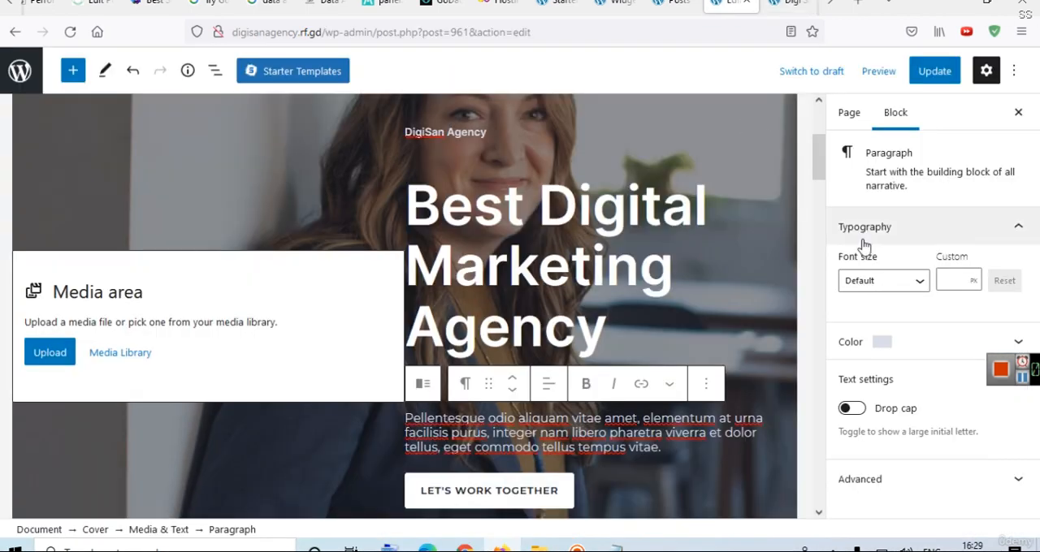
Select the hero Cover block and set its background focal point on the woman's face, at 35% left and 32% top.
left_click(69, 157)
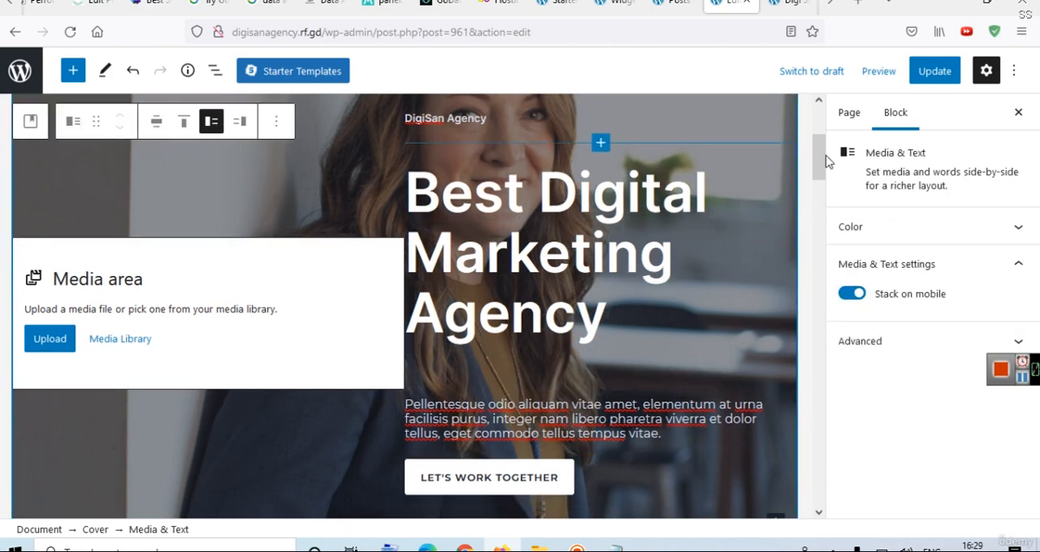
scroll(817, 124, "up", 3)
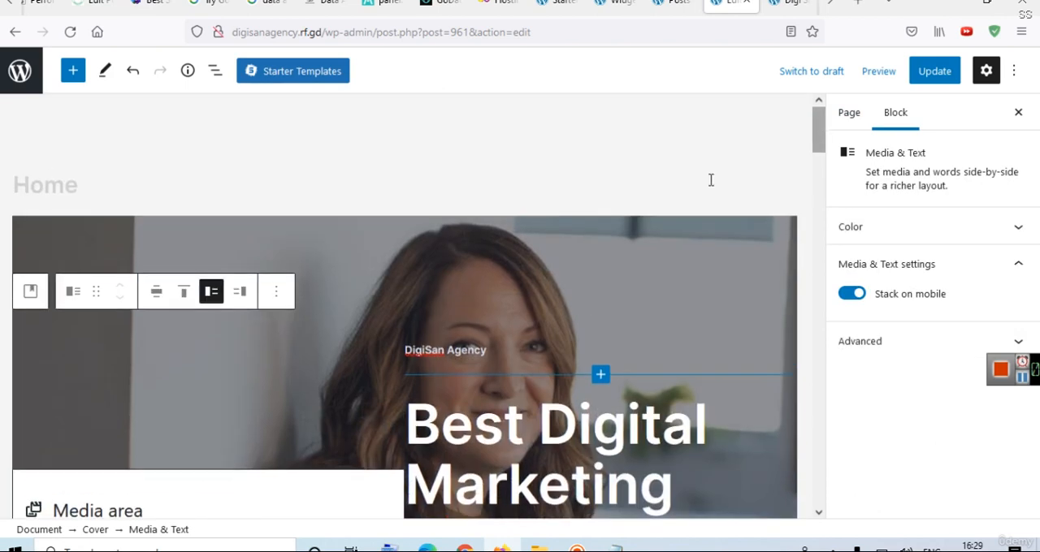
left_click(714, 243)
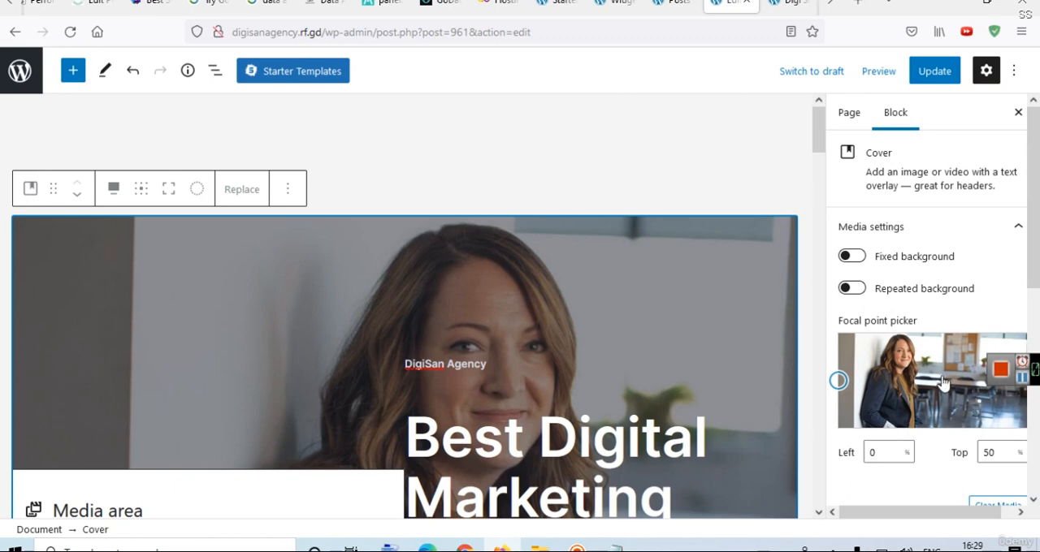
scroll(934, 373, "down", 3)
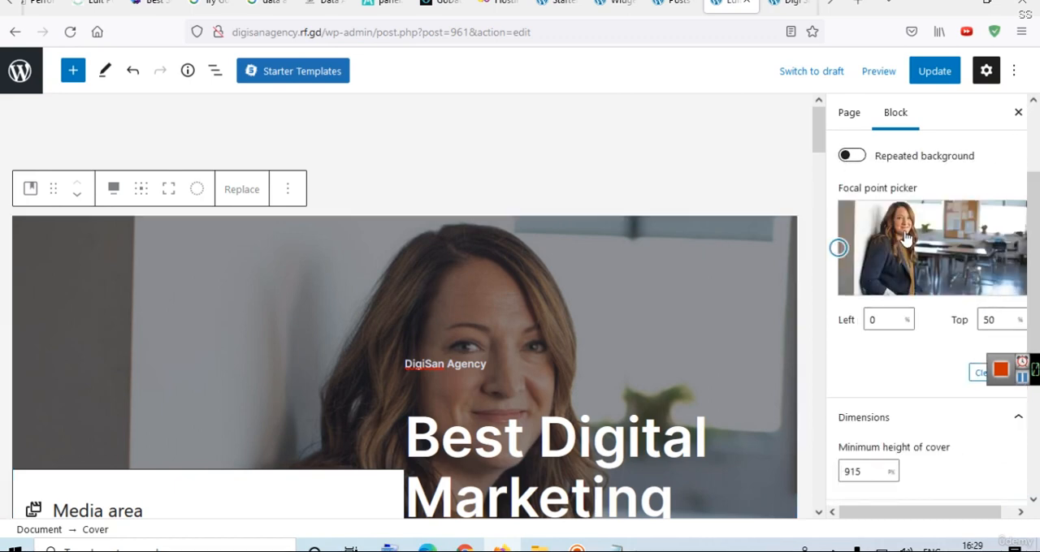
left_click(904, 232)
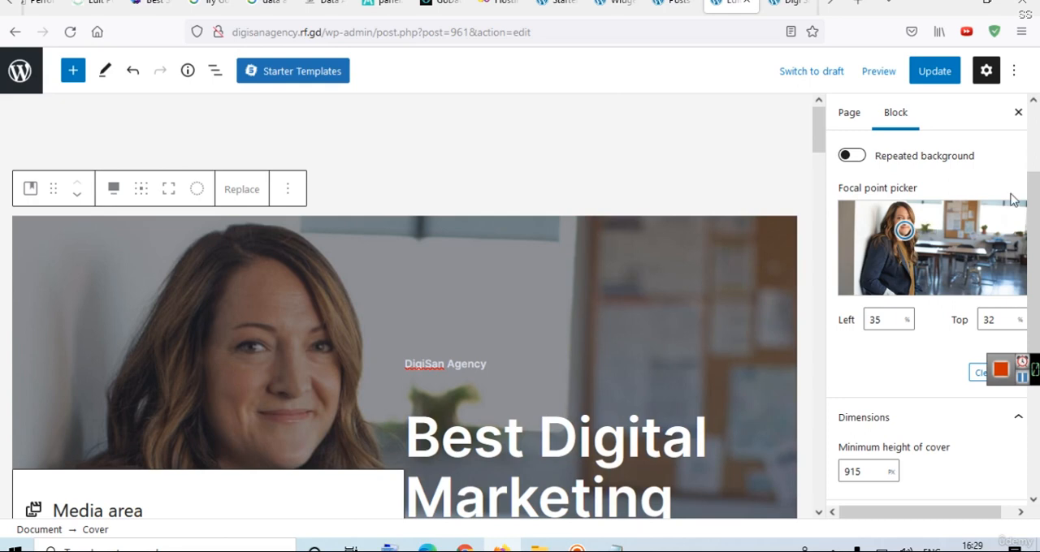
left_click_drag(1033, 199, 1033, 136)
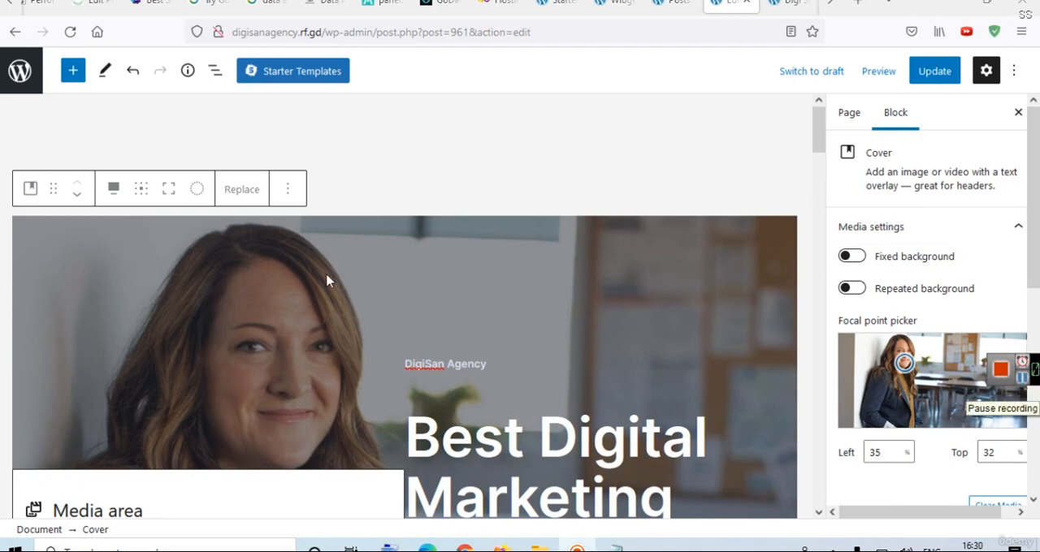
Start replacing the Cover block's background image and search the free images for "digital marketing".
left_click(237, 198)
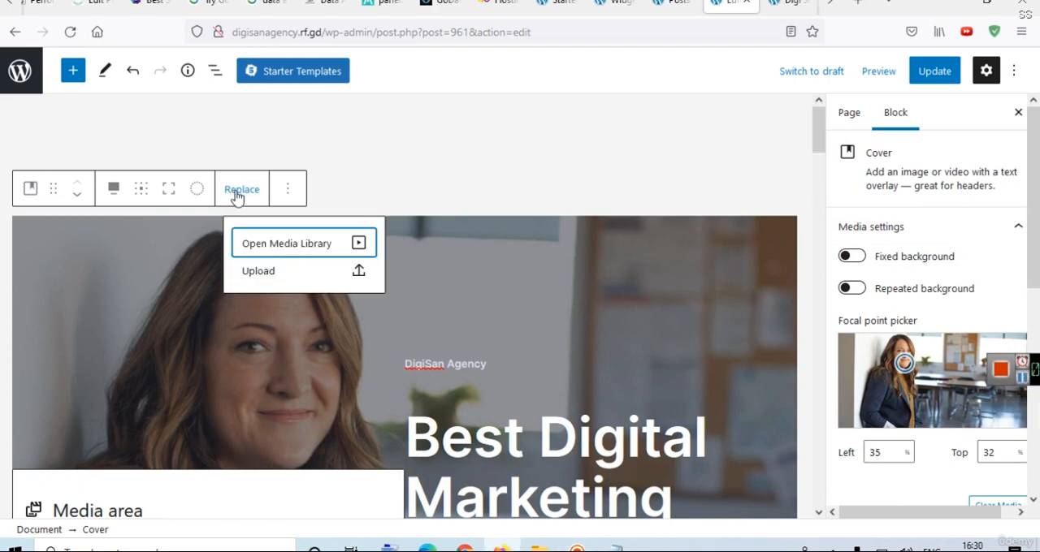
left_click(269, 249)
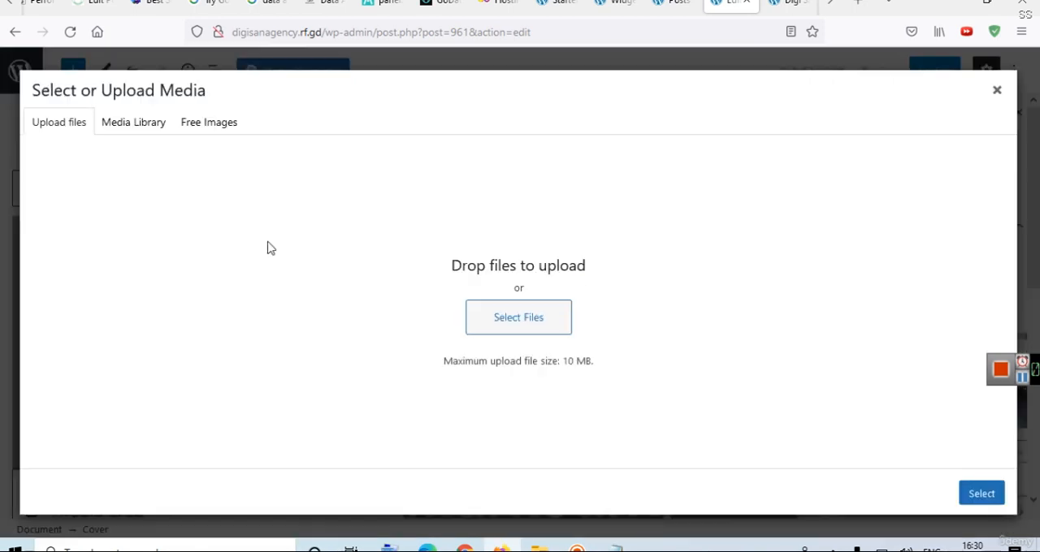
left_click(194, 128)
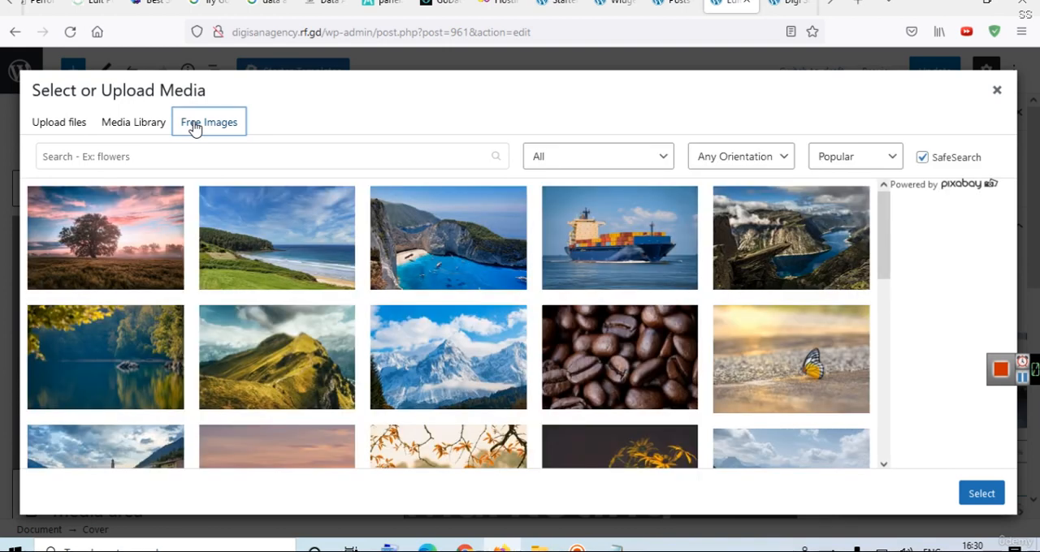
left_click(118, 160)
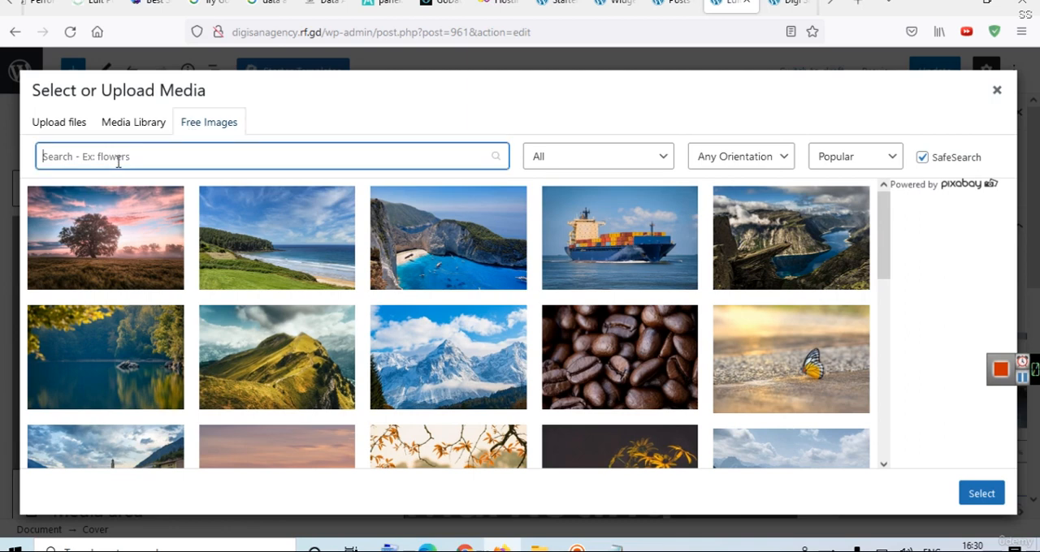
type("d")
key("BackSpace")
type("digital")
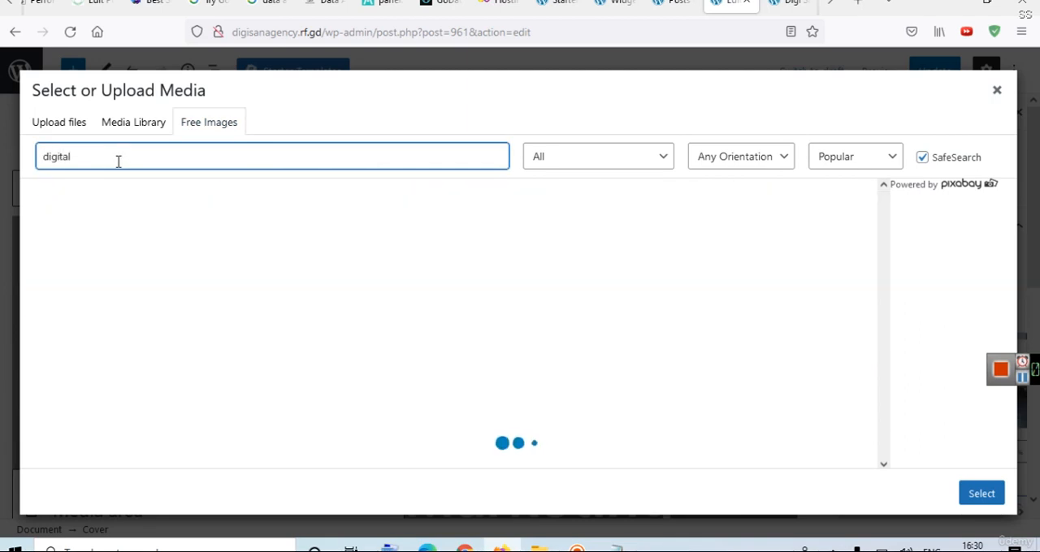
type(" marketing")
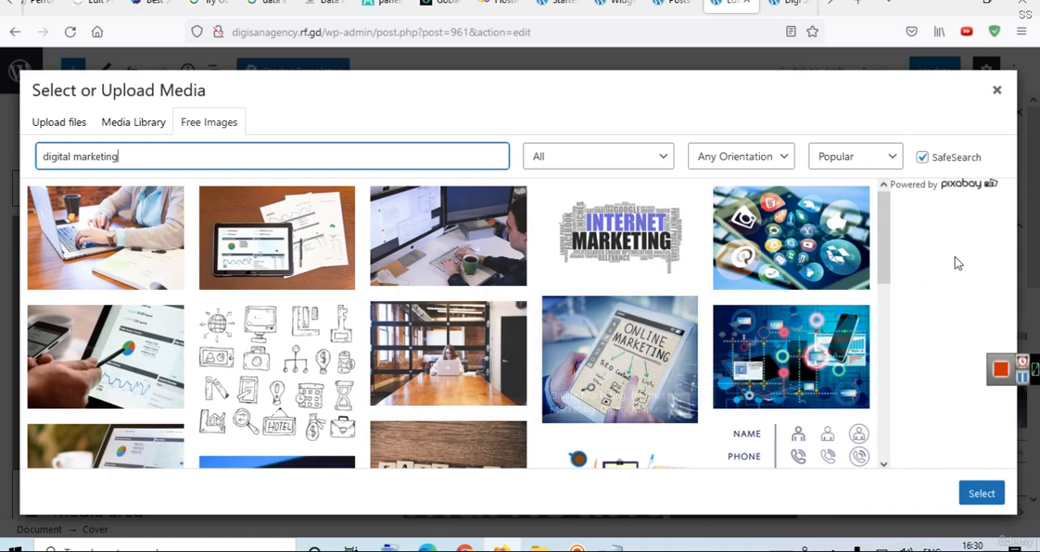
Choose the free image of a woman typing on a laptop beside a coffee cup, and save and insert it as the Cover background.
left_click(888, 228)
left_click_drag(889, 228, 868, 266)
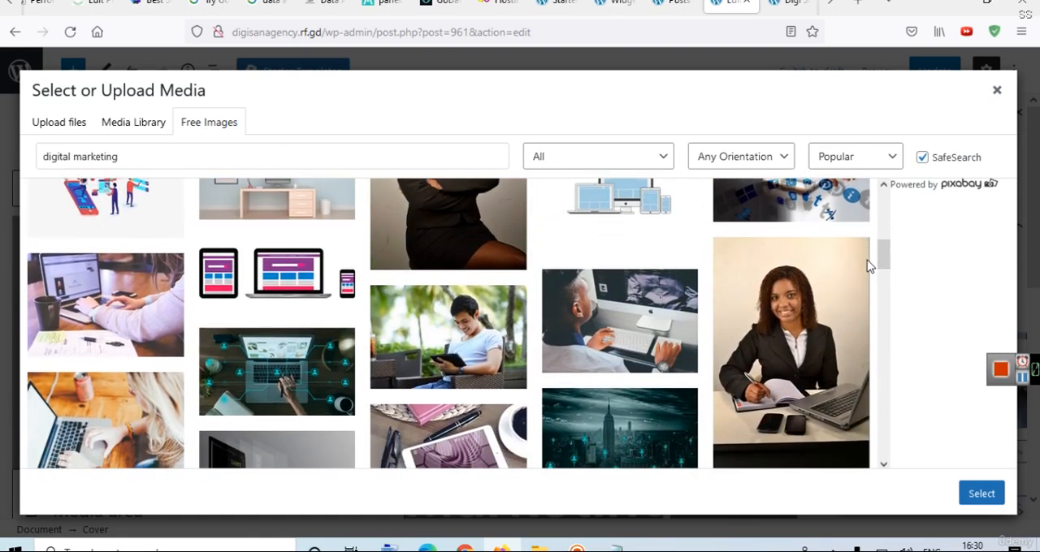
left_click(127, 295)
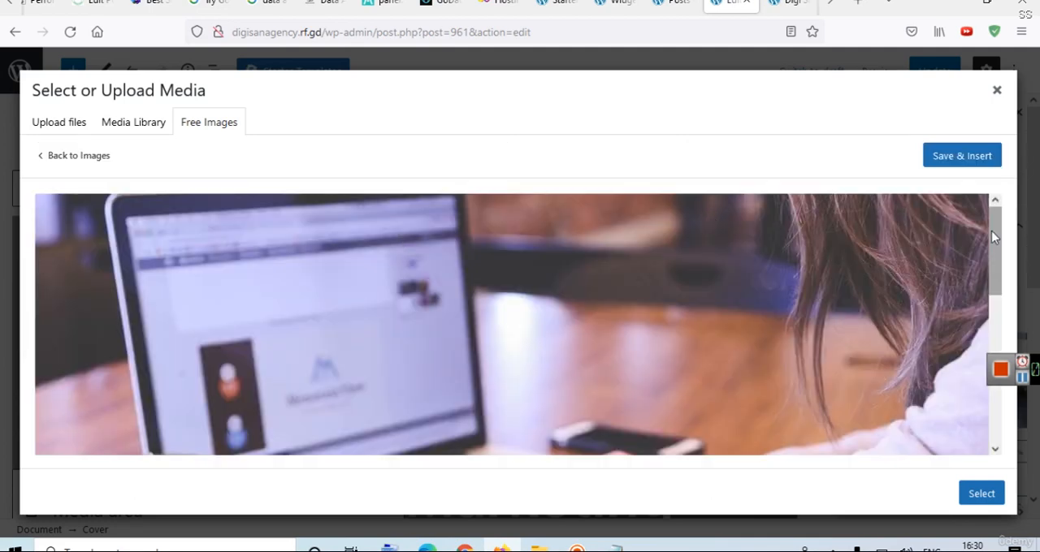
left_click_drag(992, 230, 974, 396)
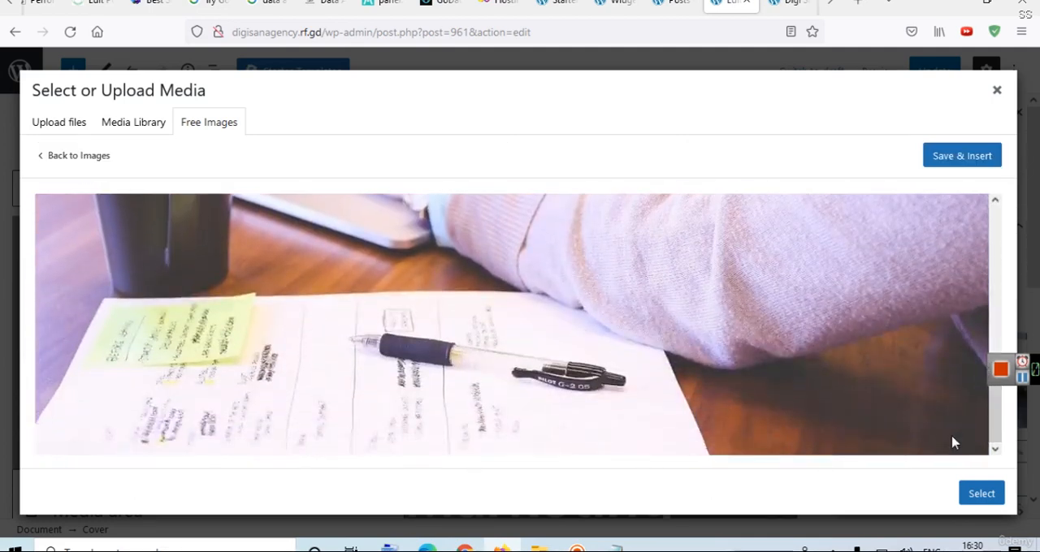
left_click(975, 493)
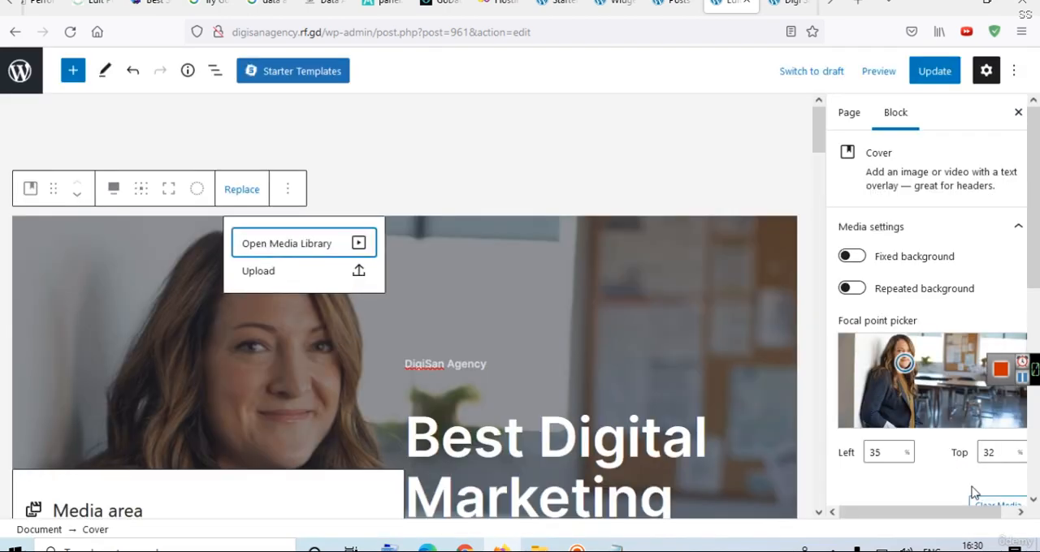
left_click(320, 246)
left_click(959, 159)
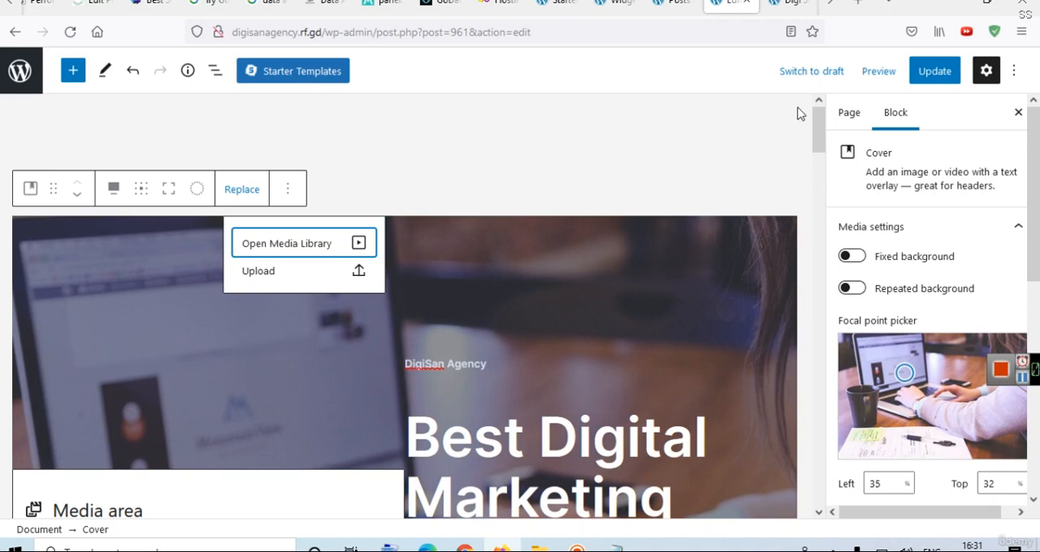
Update the Home page and reload the live site to check the hero section with its new background.
left_click_drag(818, 129, 801, 111)
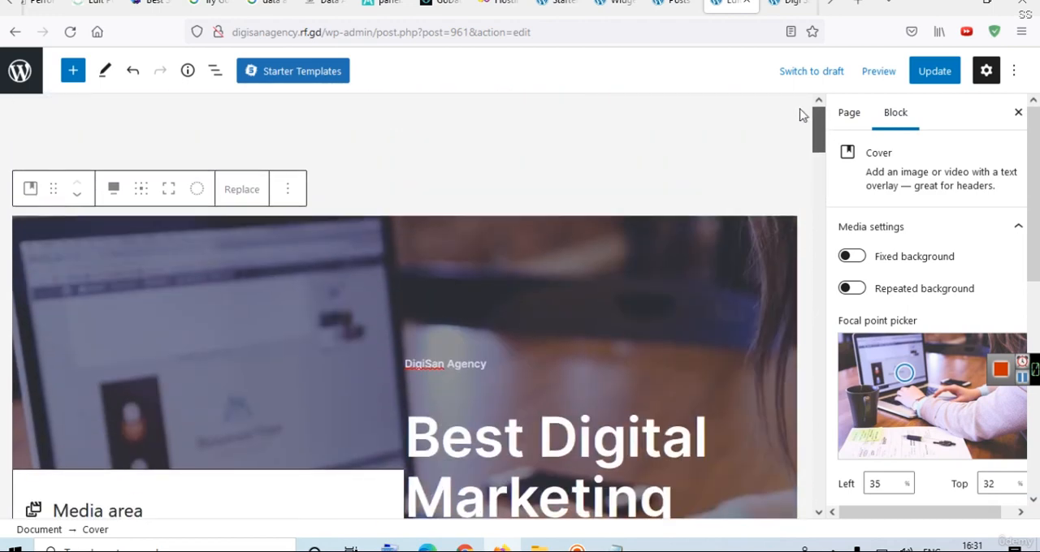
left_click(948, 72)
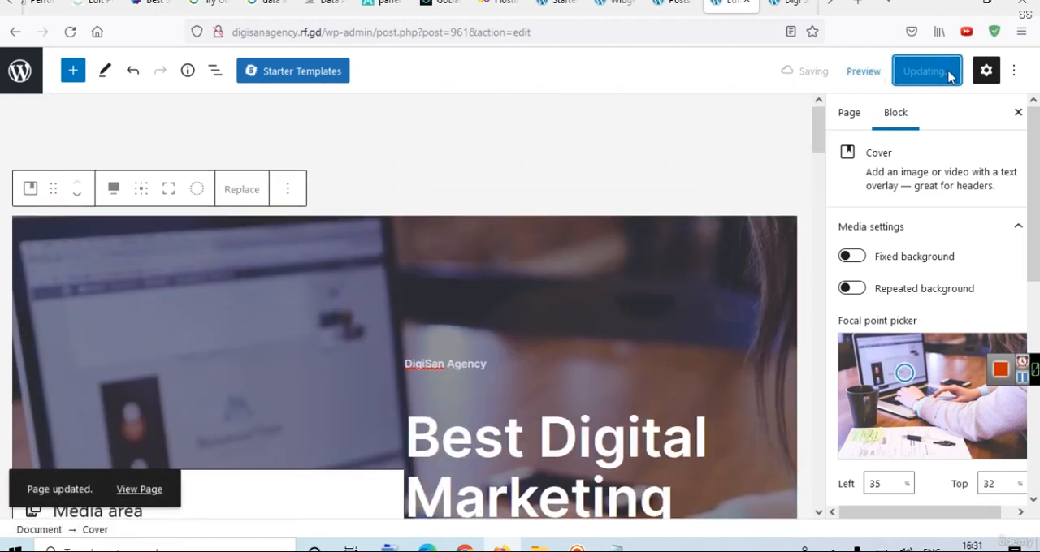
left_click(790, 4)
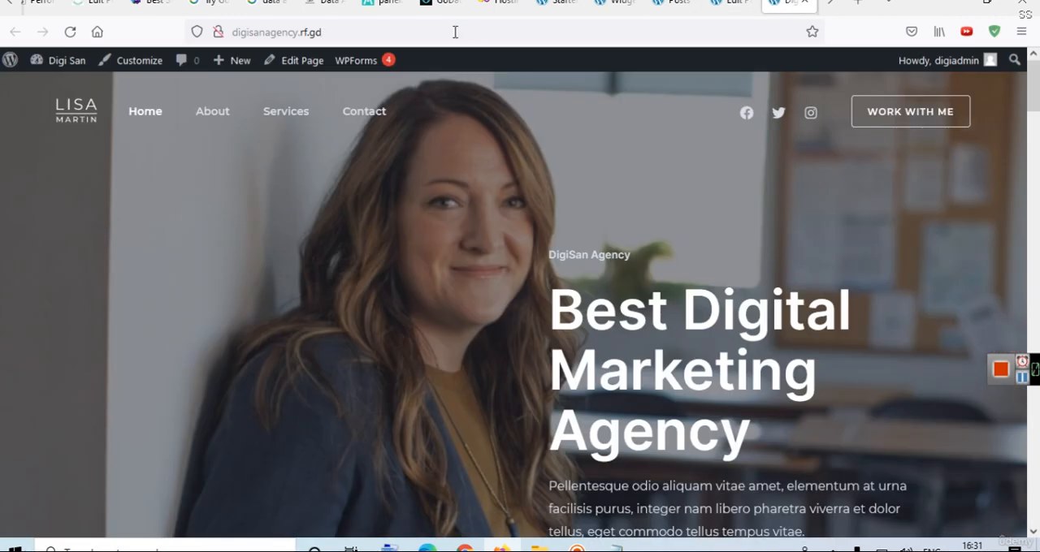
left_click(455, 32)
key("Return")
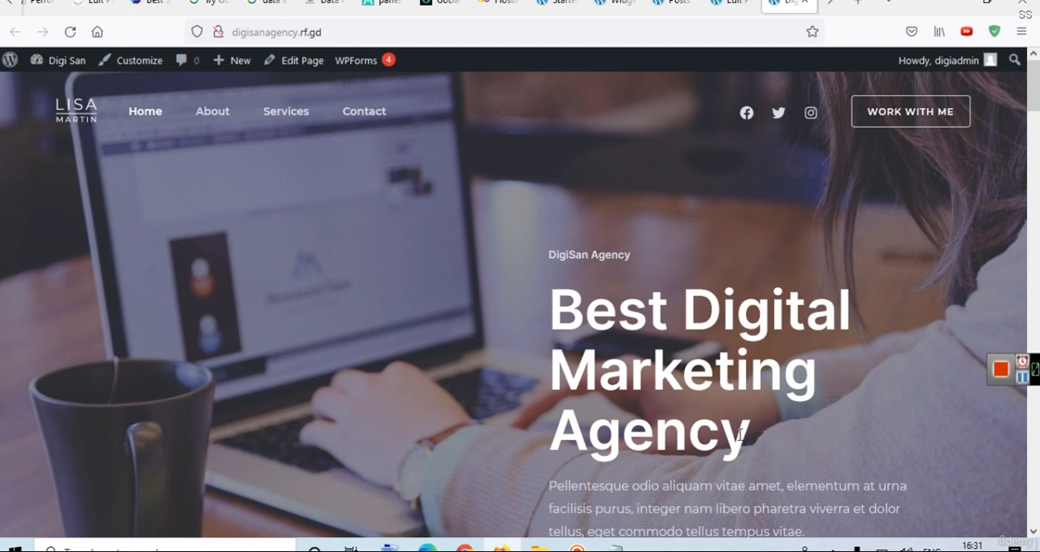
scroll(683, 198, "down", 5)
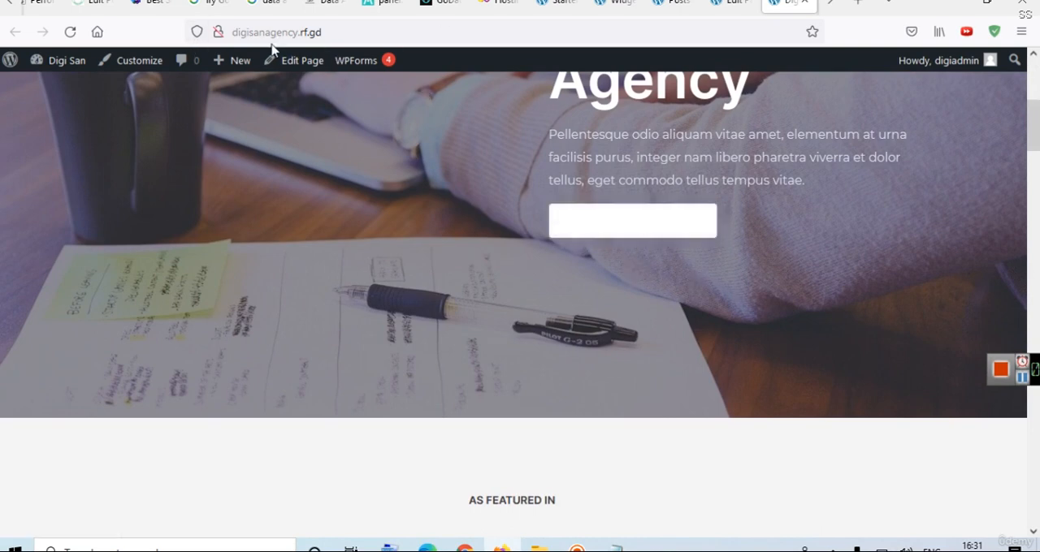
Open the Home page for editing and select the hero section's "Let's Work Together" button.
left_click(295, 70)
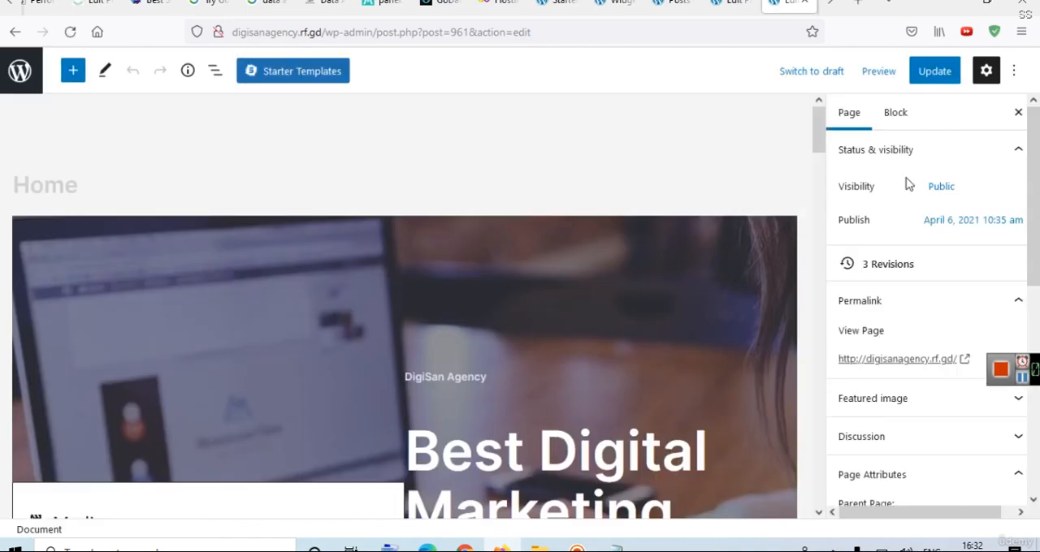
scroll(674, 246, "down", 5)
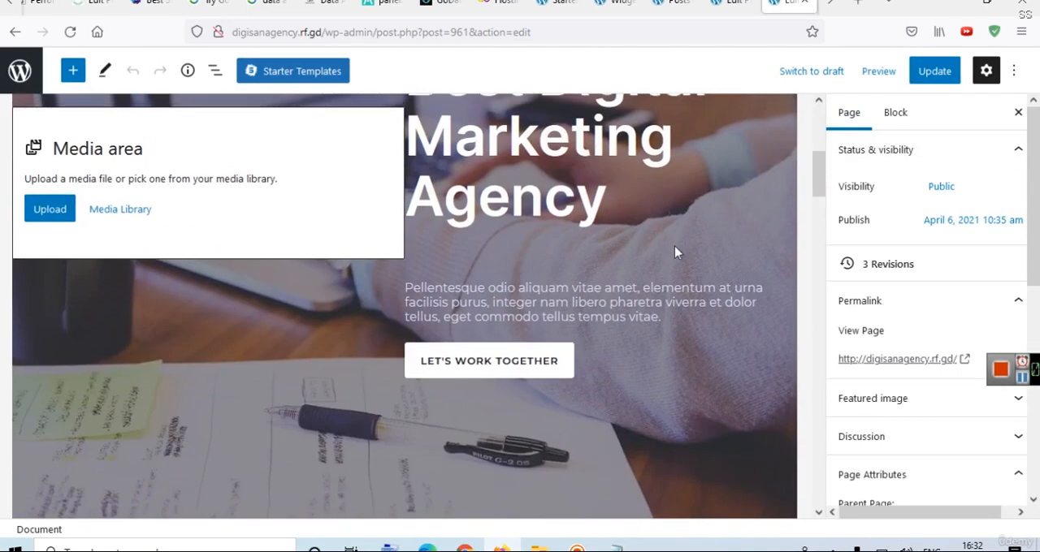
left_click(490, 358)
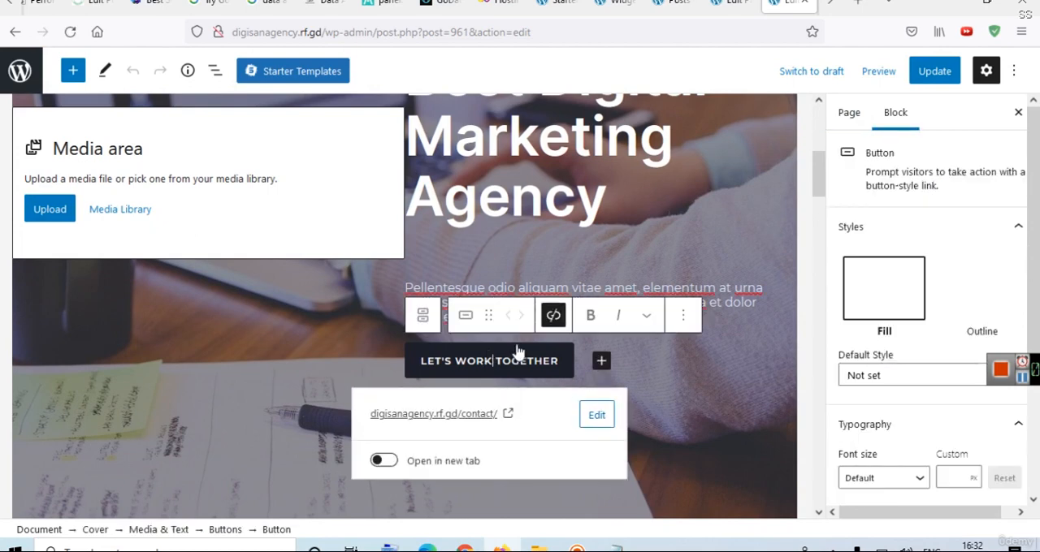
Try to apply a black inline text color to the hero button's label.
left_click(647, 318)
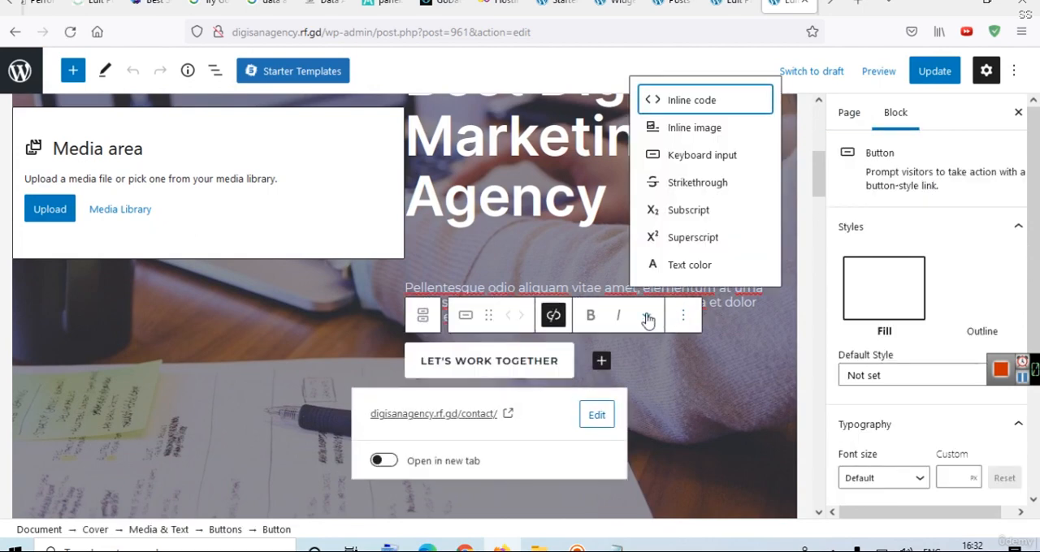
left_click(648, 318)
left_click(648, 318)
left_click(663, 271)
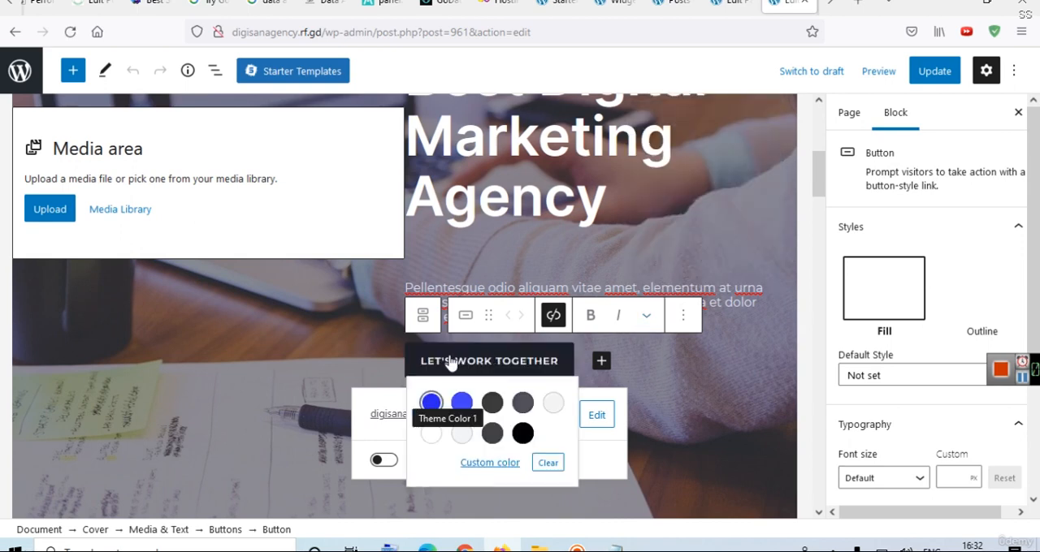
left_click(524, 435)
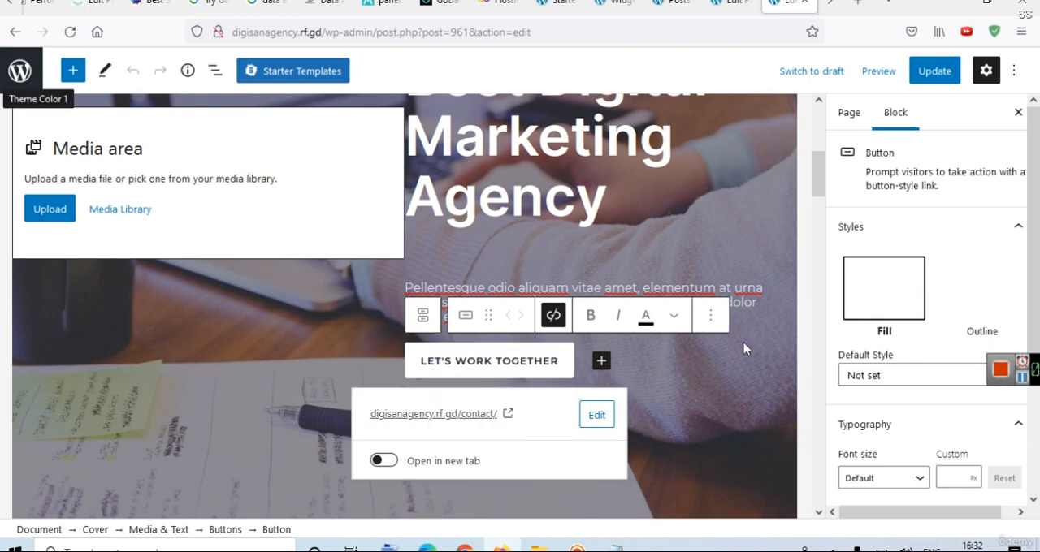
Update the Home page and view the live page to check the hero button's label.
left_click(934, 71)
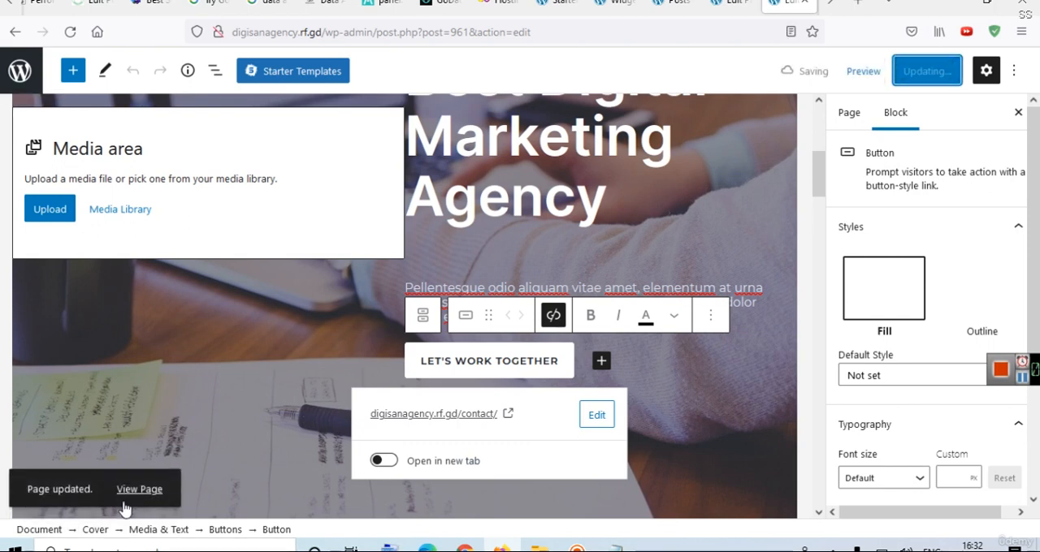
left_click(131, 494)
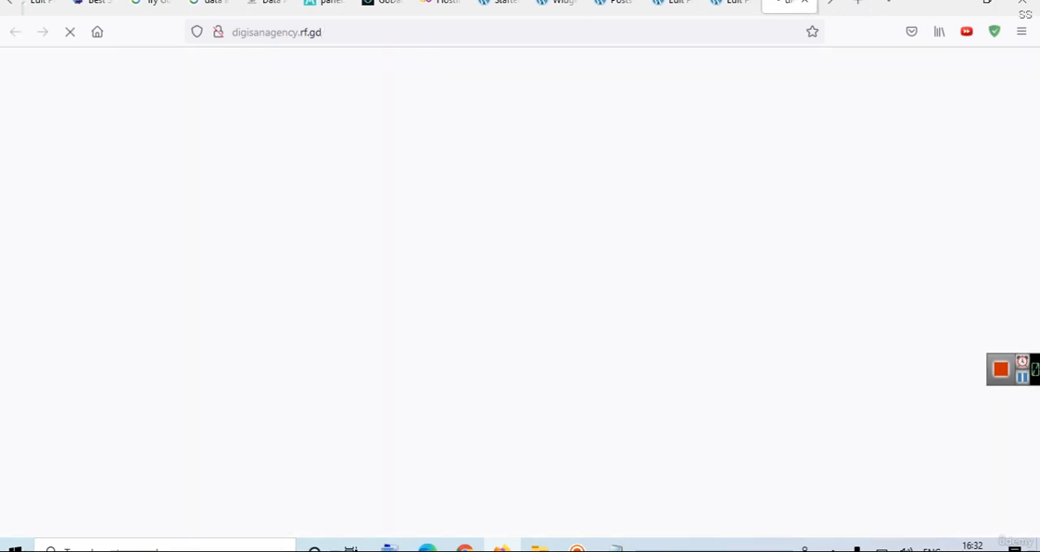
scroll(1038, 186, "down", 5)
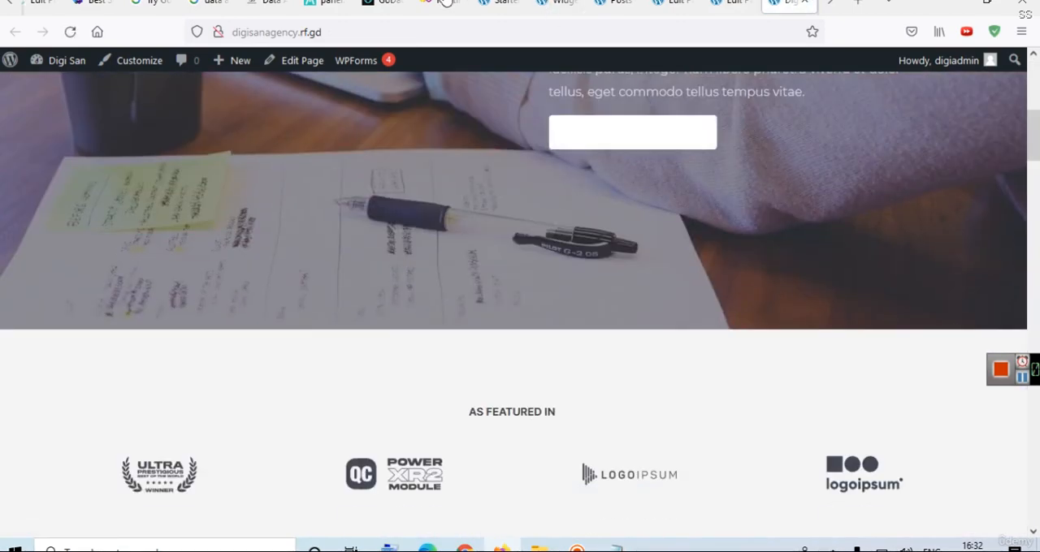
Return to the Home page editor and change the hero button's style to Outline.
left_click(731, 2)
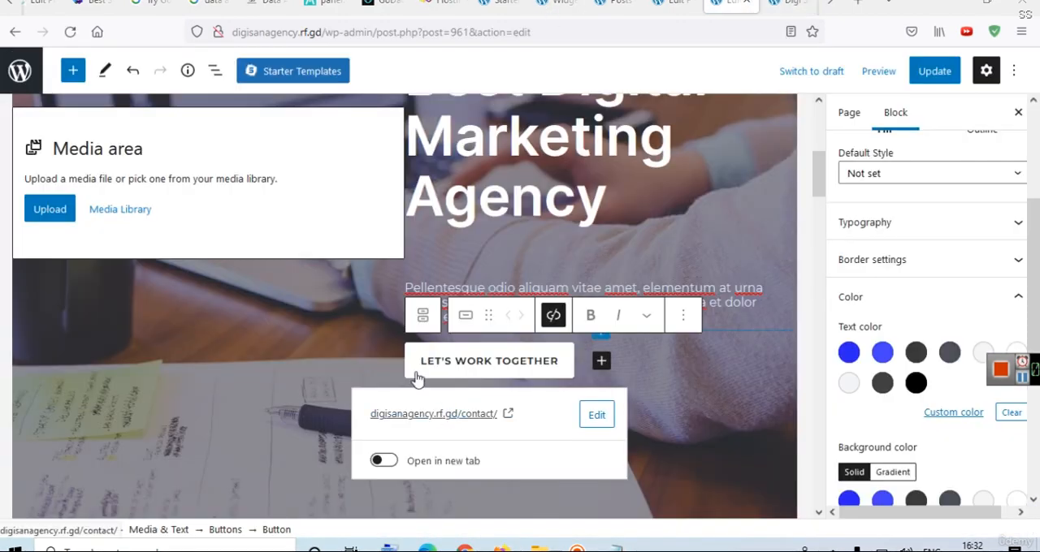
left_click(1012, 299)
scroll(1016, 228, "up", 3)
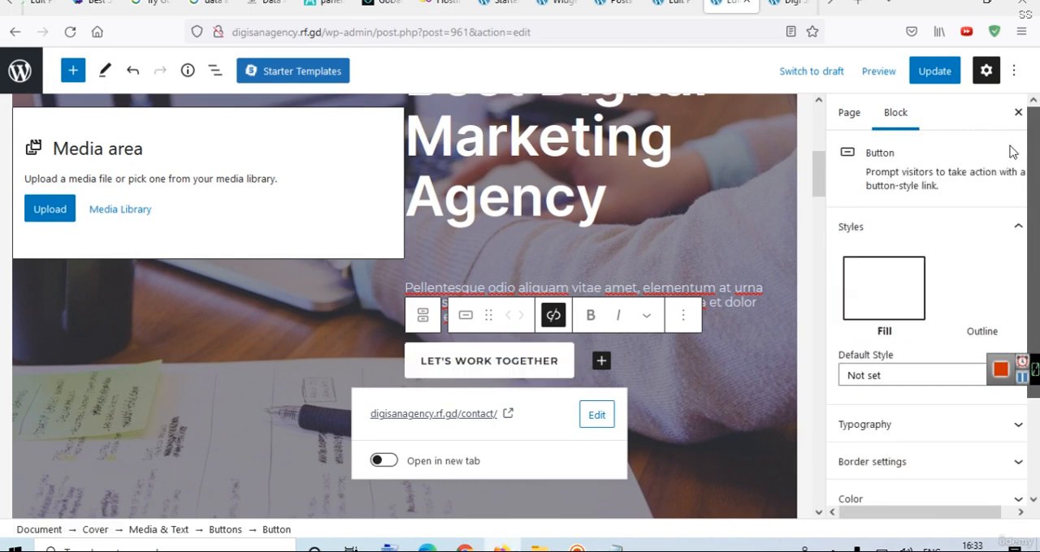
left_click(982, 294)
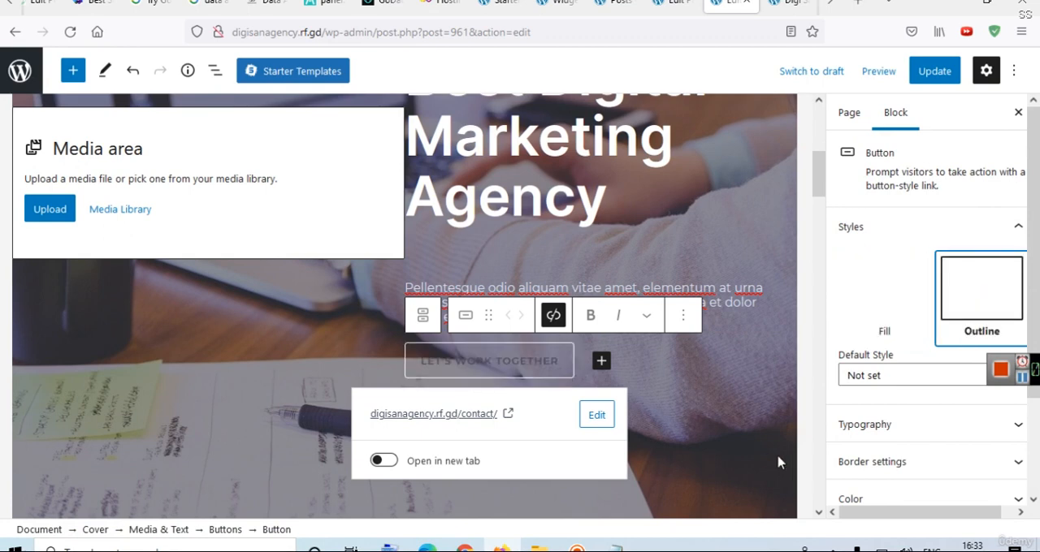
Try to apply a light grey inline text color to the outlined hero button's label.
left_click(517, 369)
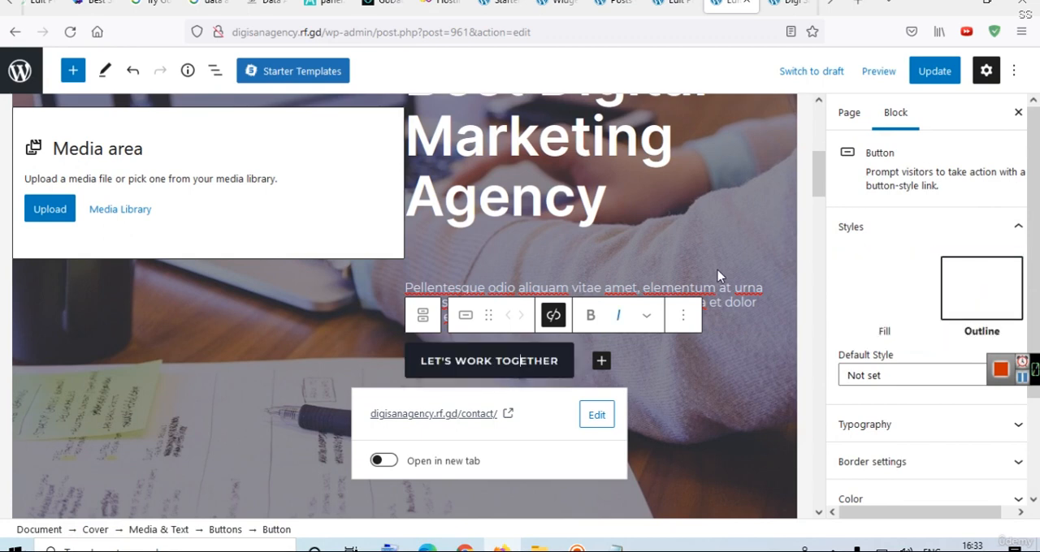
left_click(651, 314)
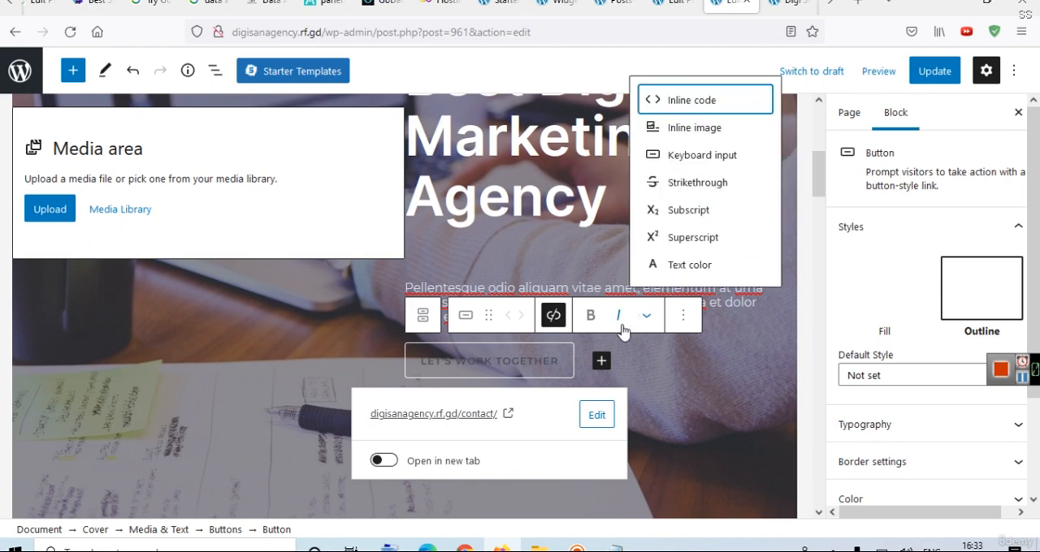
left_click(720, 265)
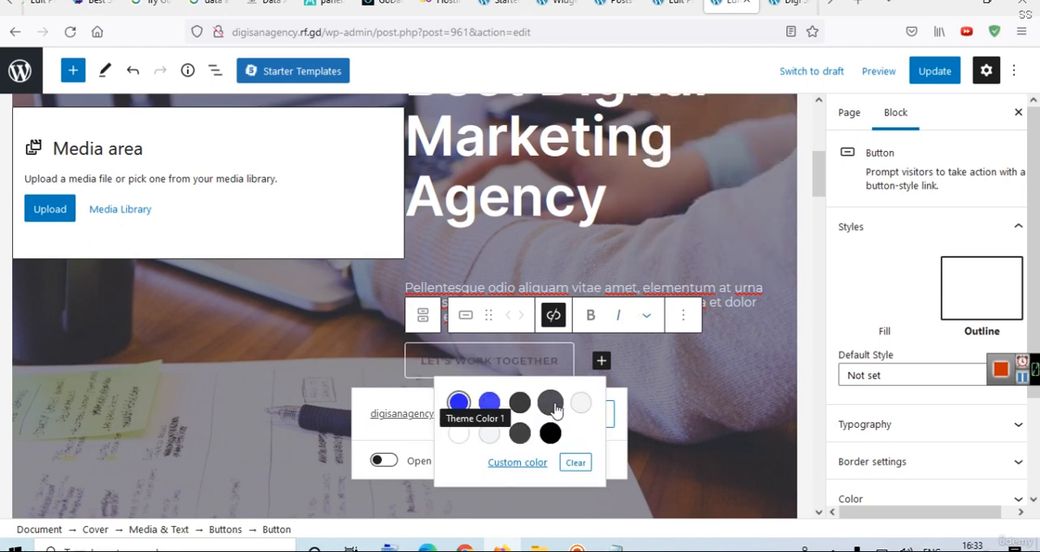
left_click(581, 404)
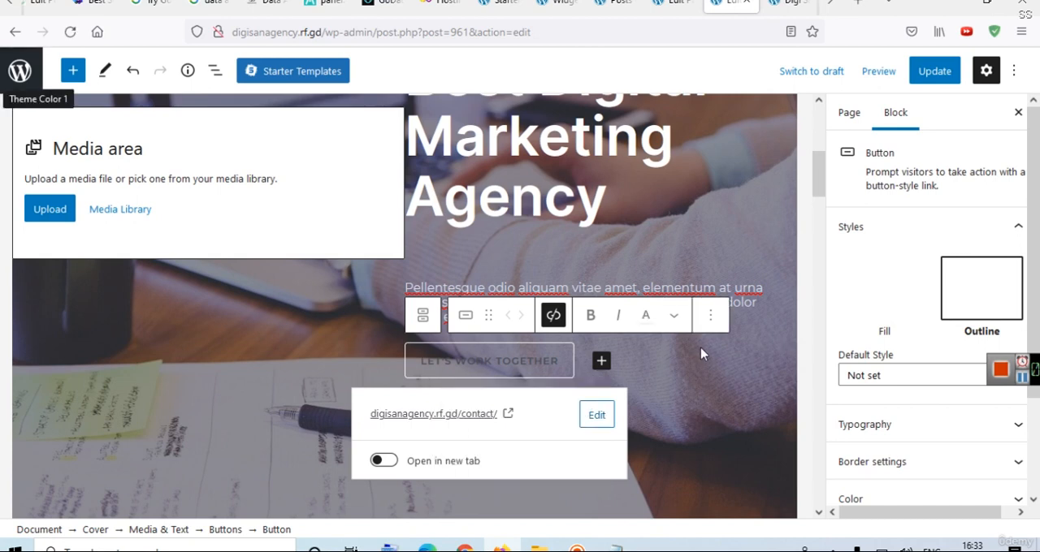
Set the hero button's text color to white in its block color settings.
scroll(991, 333, "down", 3)
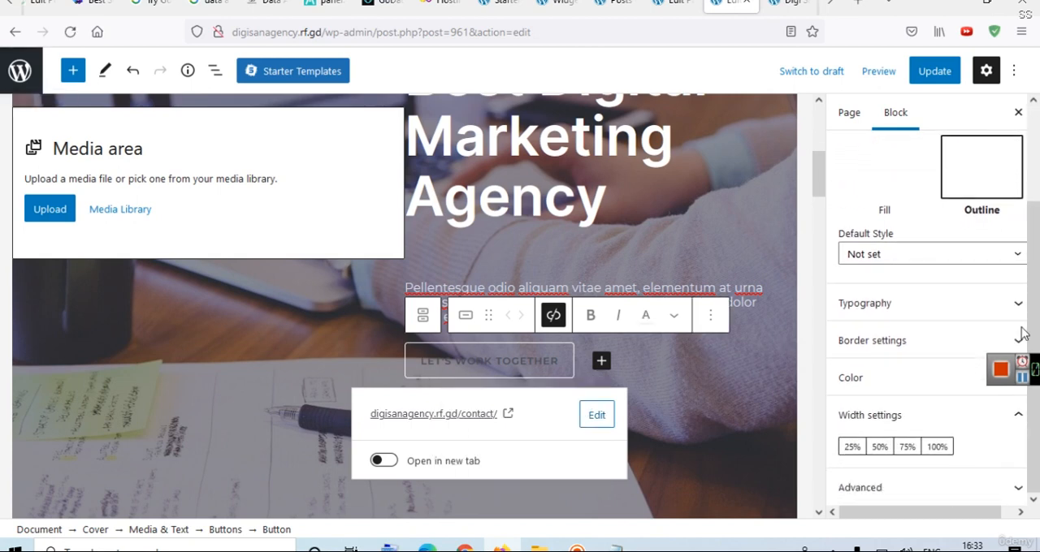
left_click(910, 377)
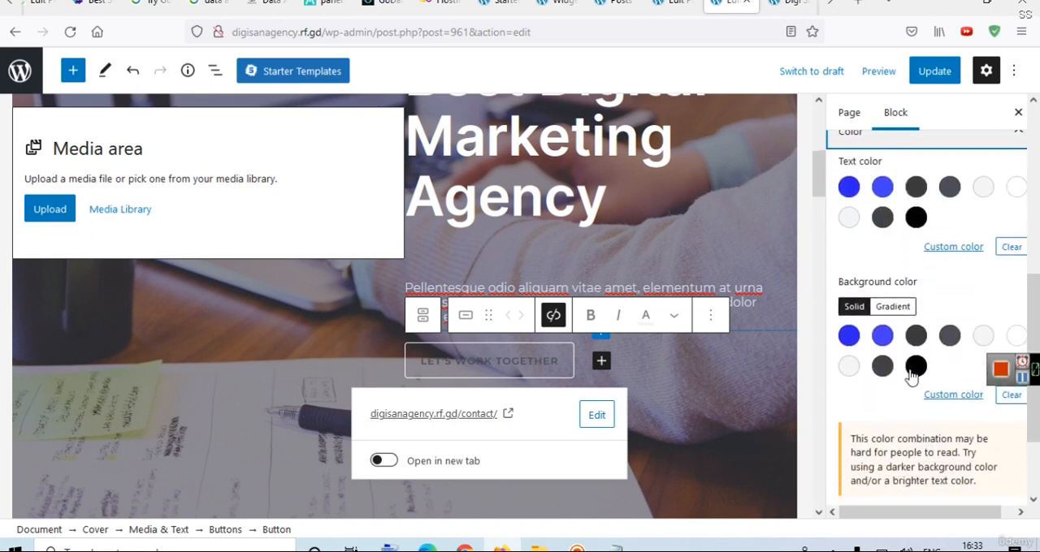
left_click(1014, 190)
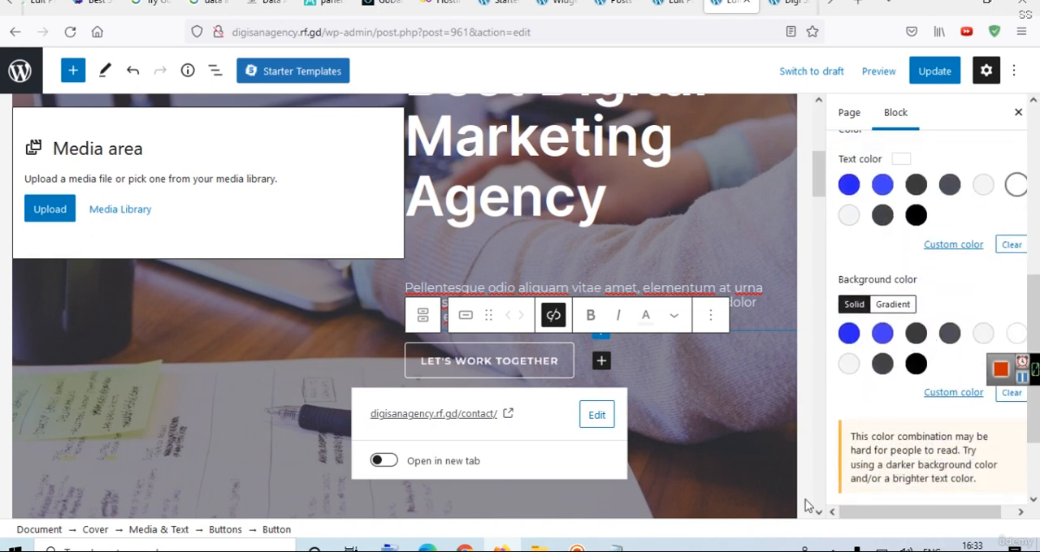
Update the Home page and reload the live site to check the outlined hero button.
left_click(923, 70)
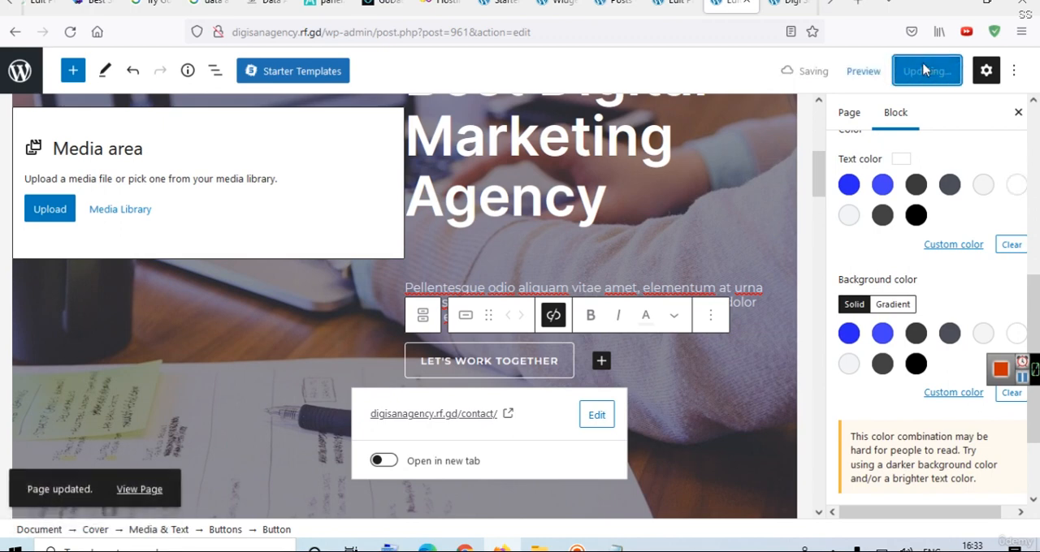
left_click(789, 3)
left_click(557, 27)
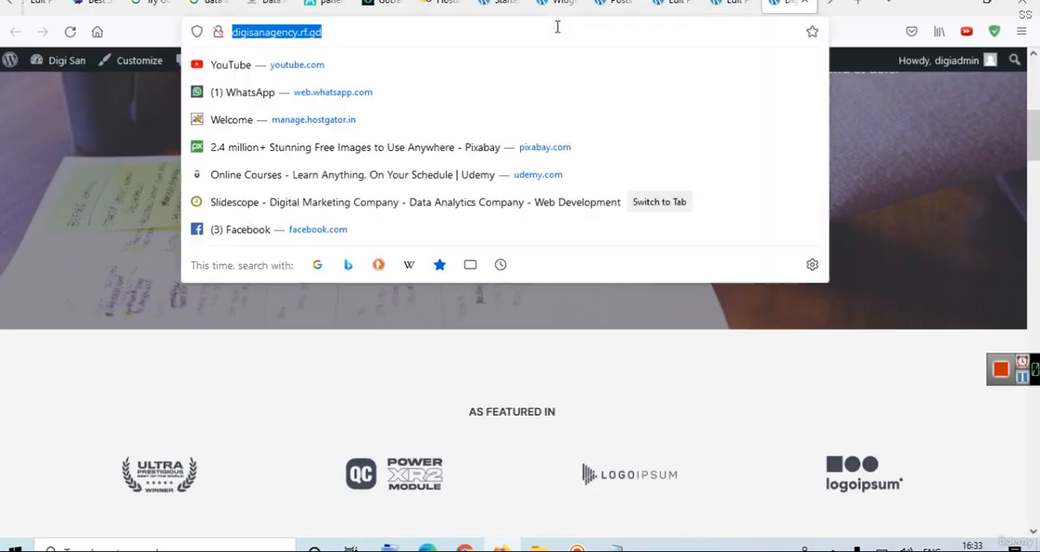
key("Return")
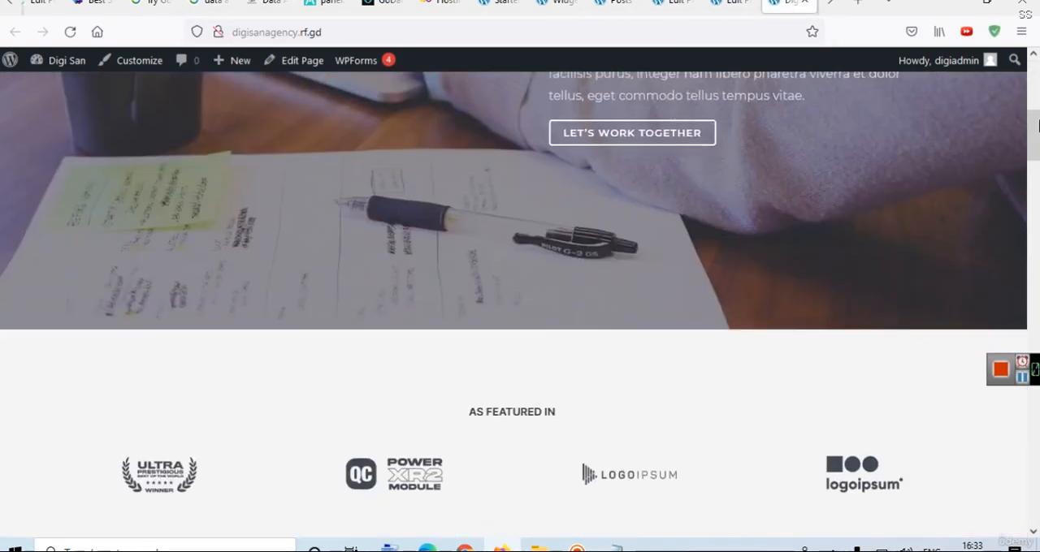
left_click_drag(1038, 123, 1038, 95)
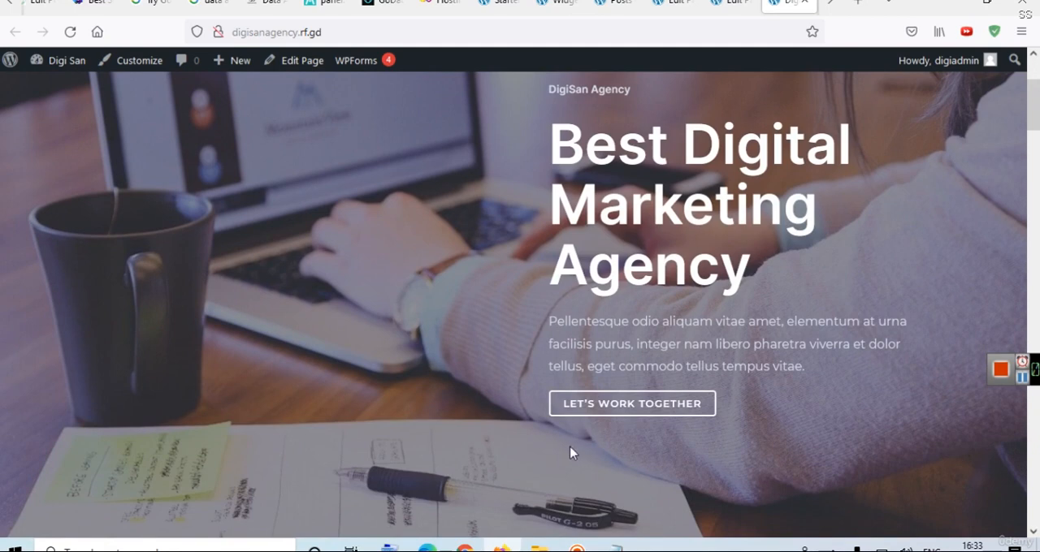
Follow the hero button's link to the live Contact page and open that page for editing.
left_click(703, 417)
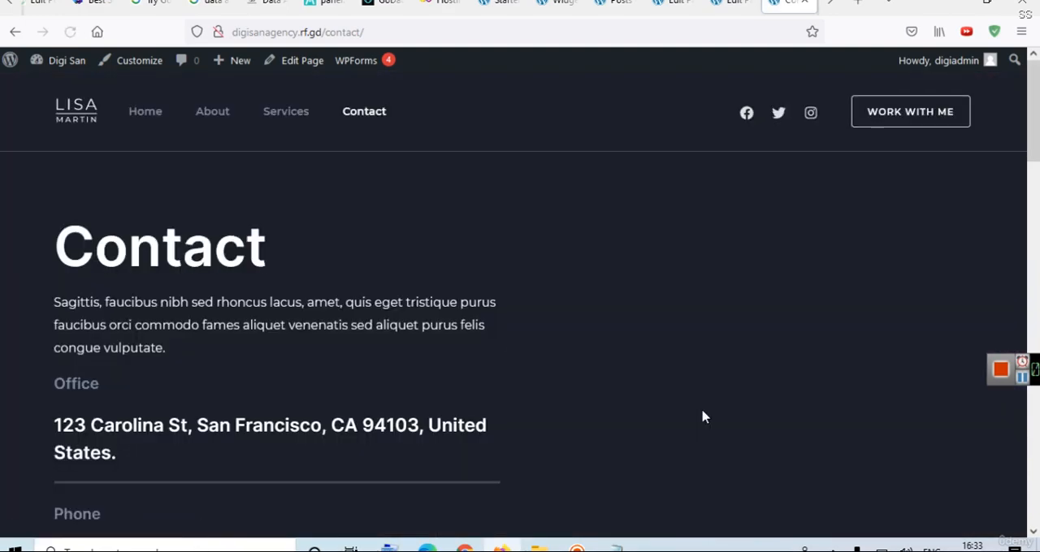
left_click_drag(1037, 106, 1036, 82)
left_click(288, 71)
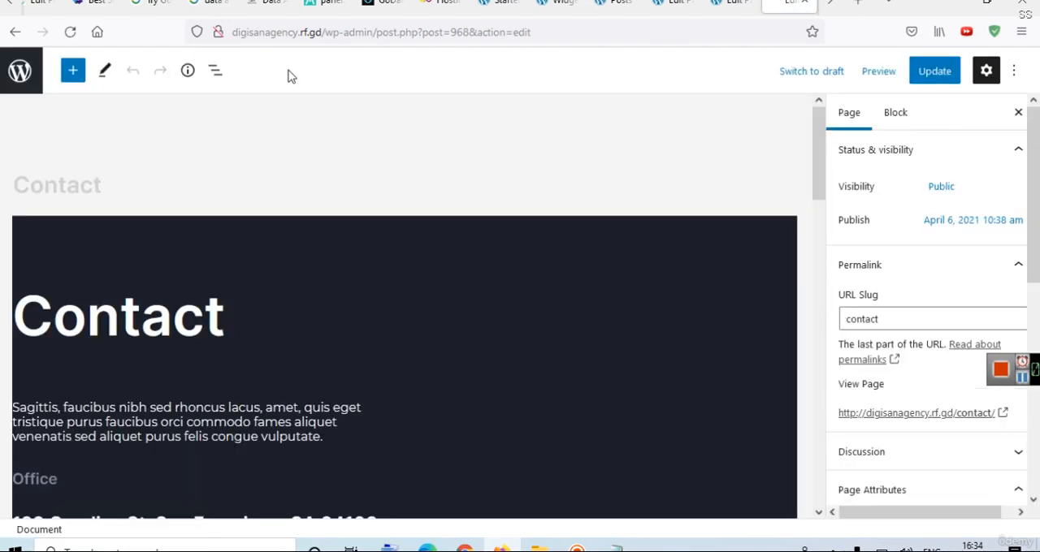
Replace the placeholder paragraph under the Contact heading with "We provide digital marketing services .".
left_click_drag(816, 140, 819, 168)
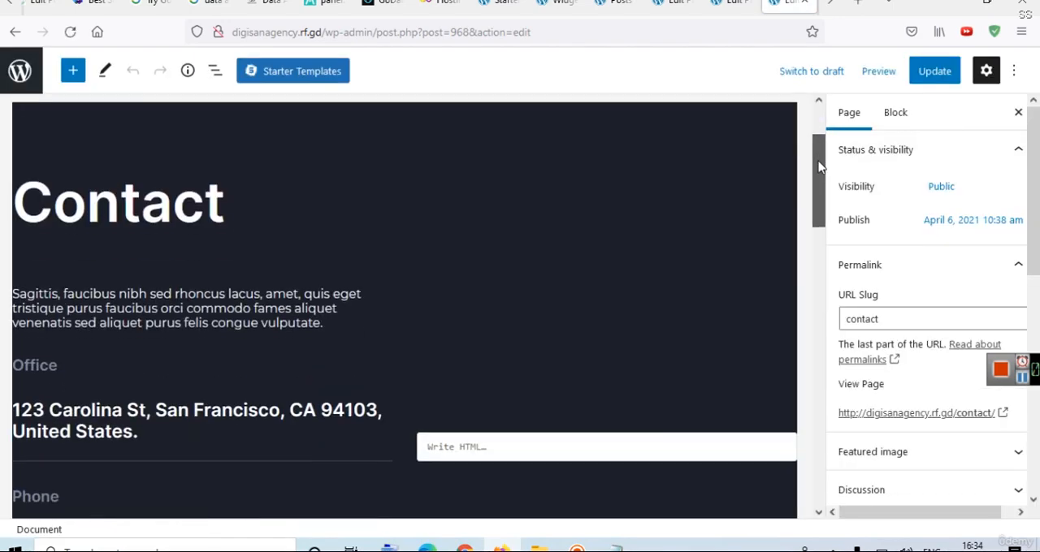
triple_click(85, 303)
type("W")
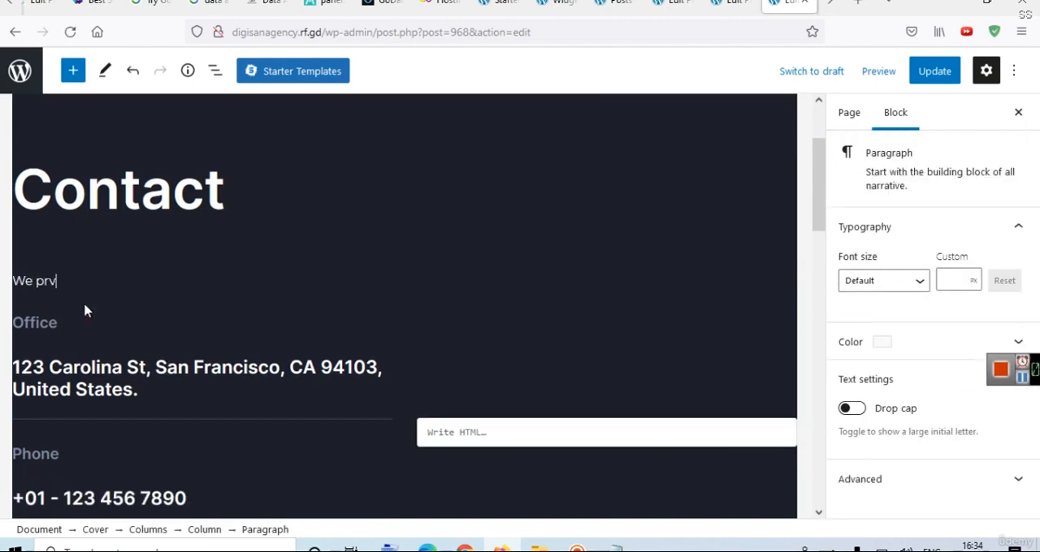
type("e prv")
key("BackSpace")
type("ovide digital marketing")
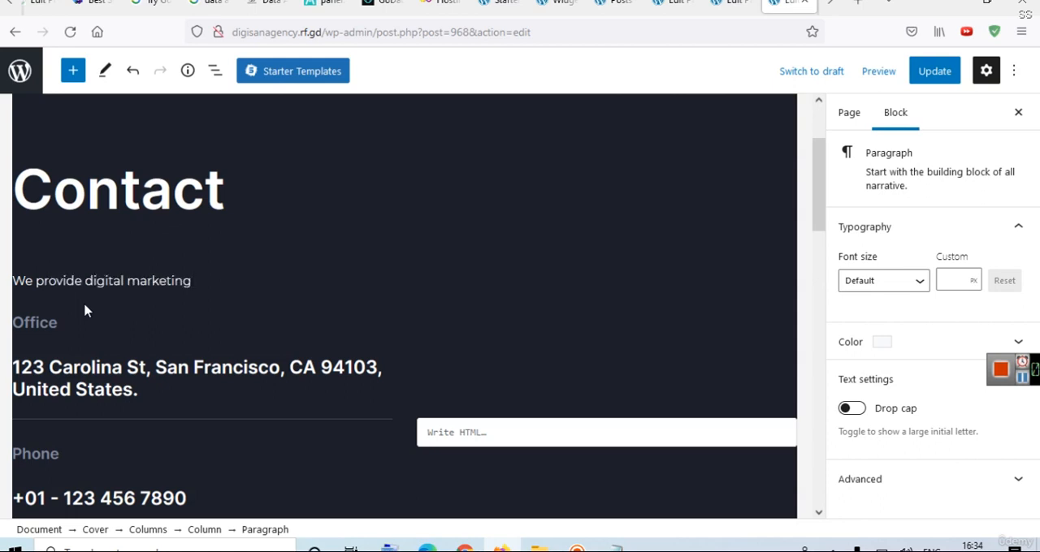
type(" services .")
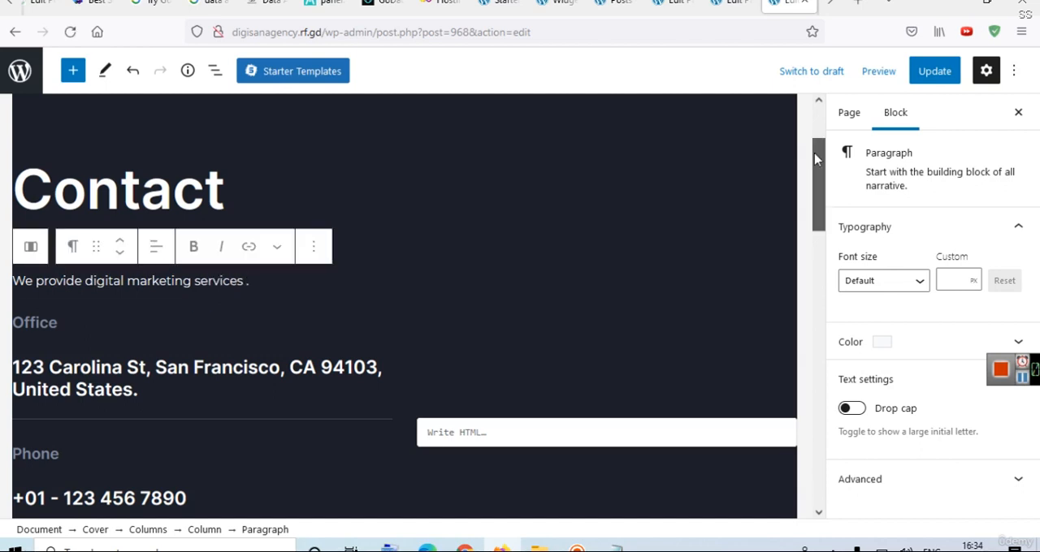
Examine the rest of the Contact page: the form section's heading and paragraph, and the blue call-to-action Cover block's height and overlay settings.
left_click_drag(816, 159, 828, 300)
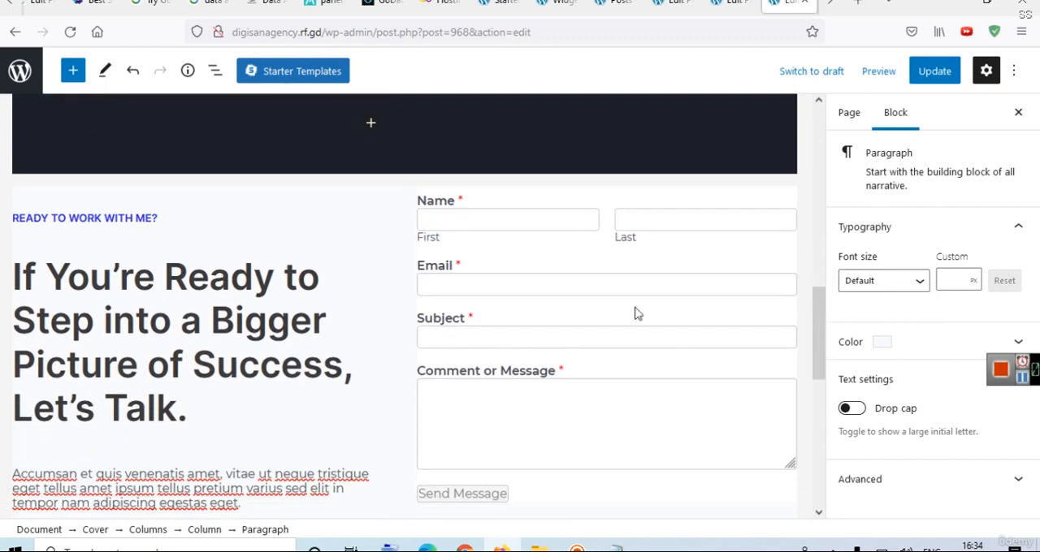
left_click(234, 323)
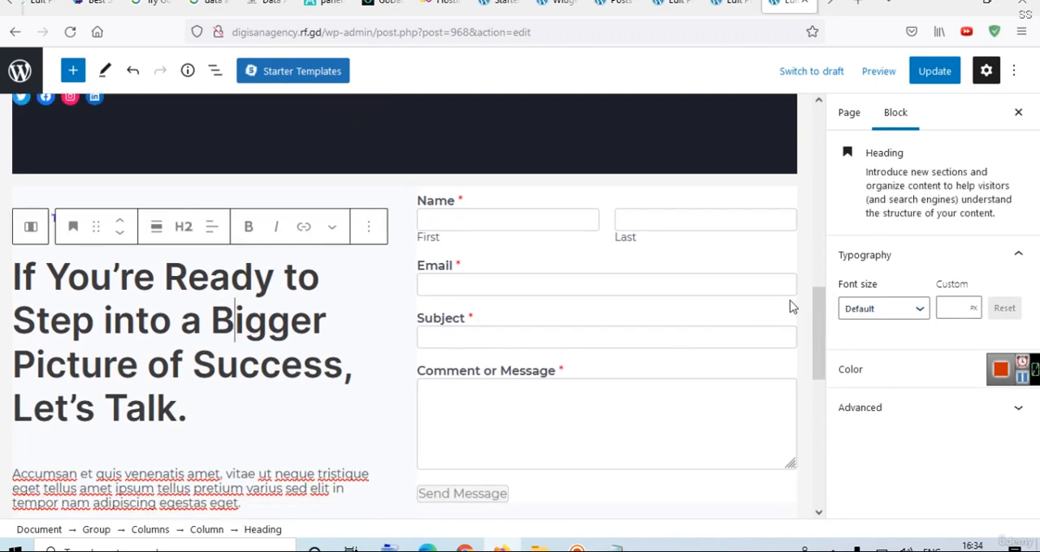
left_click_drag(820, 317, 817, 346)
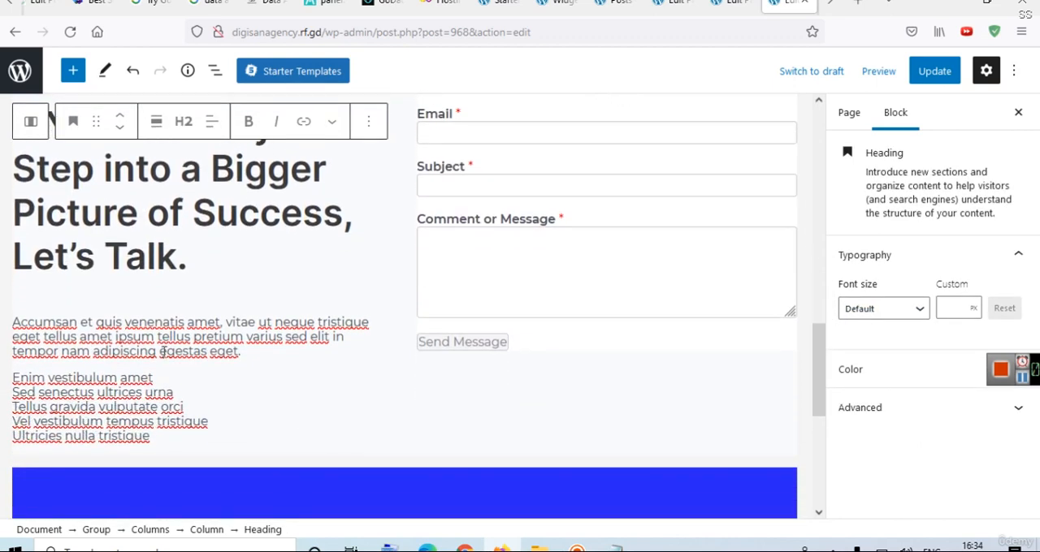
left_click(164, 351)
left_click_drag(817, 399, 821, 423)
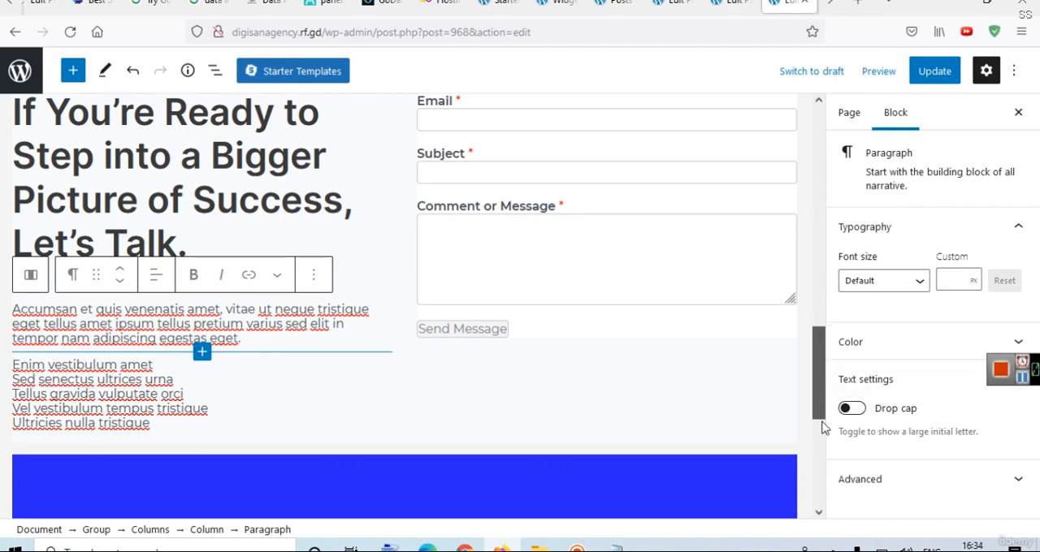
scroll(820, 426, "down", 3)
left_click(524, 261)
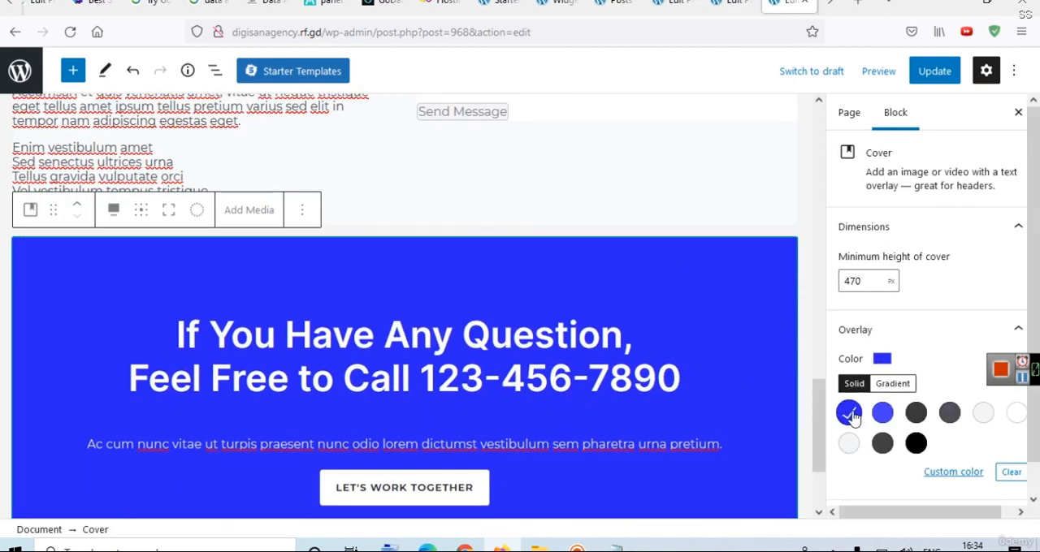
scroll(1035, 325, "down", 1)
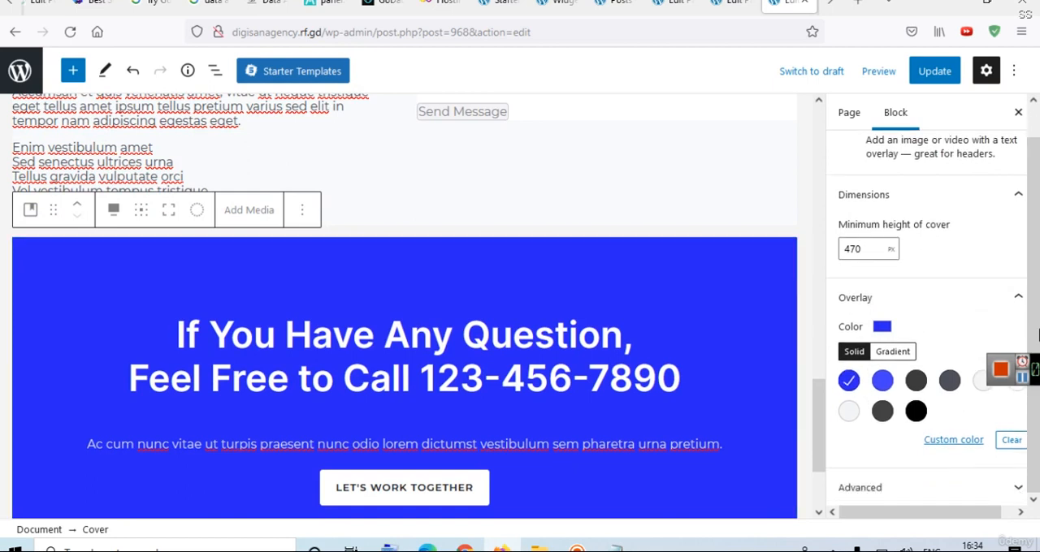
Reduce the minimum height of the blue call-to-action Cover block to 399 px and update the Contact page.
left_click_drag(820, 400, 820, 425)
left_click(868, 260)
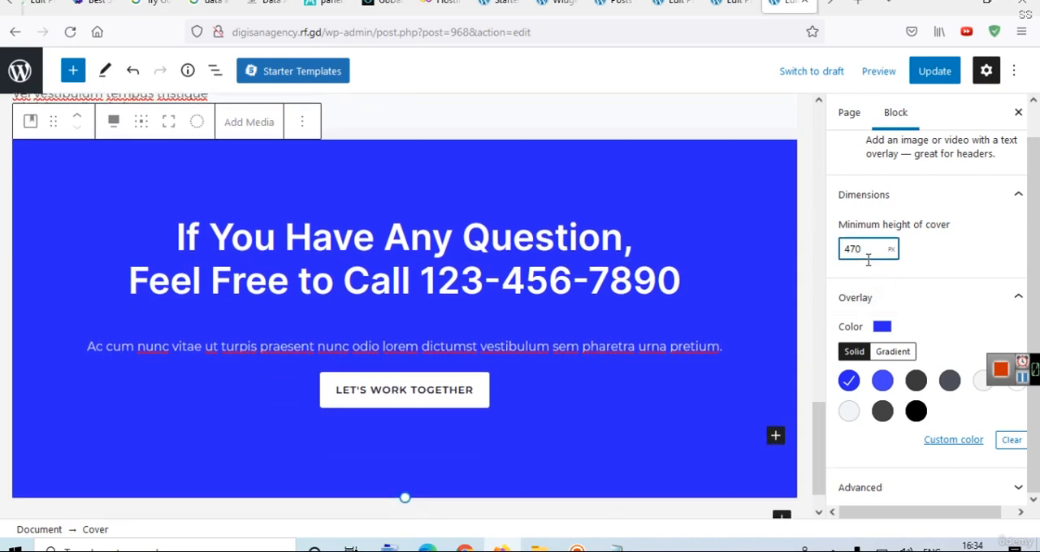
scroll(868, 260, "down", 3)
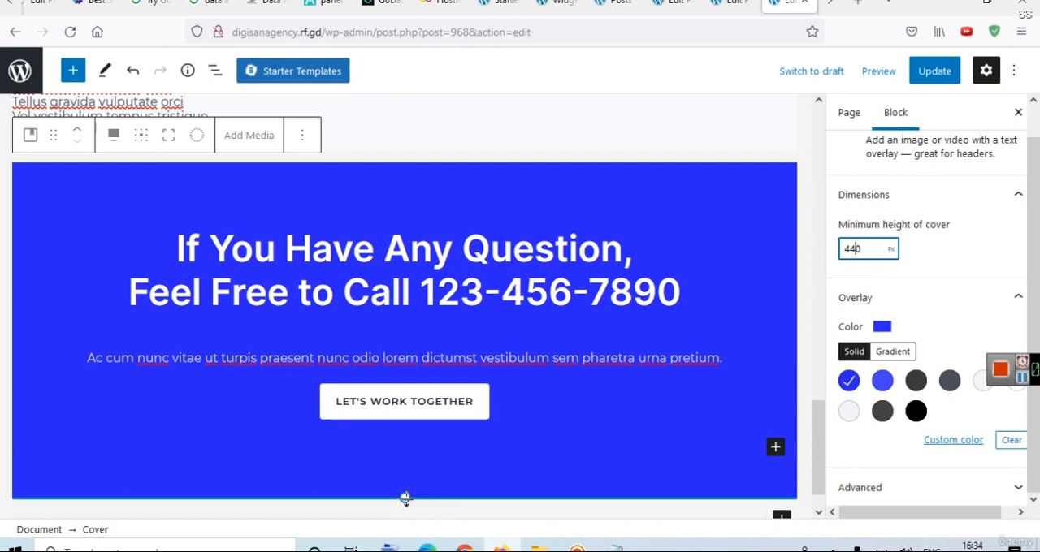
left_click_drag(405, 498, 401, 467)
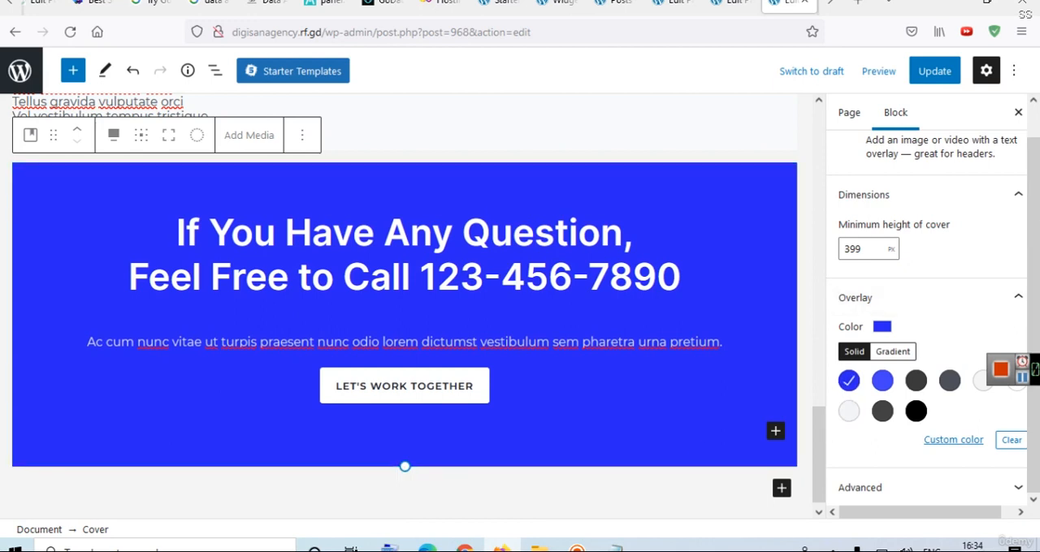
left_click(947, 75)
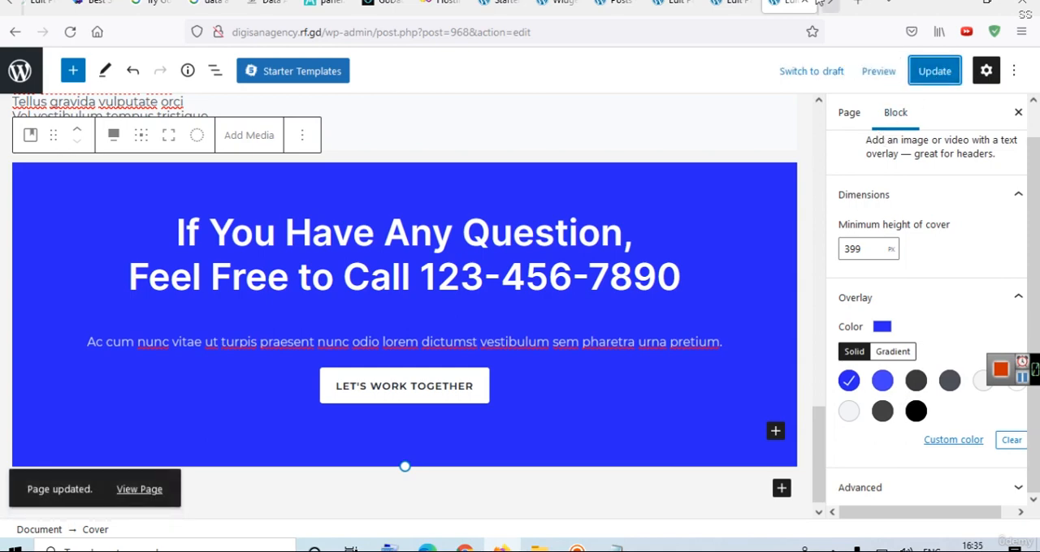
Look through the other open editor pages, checking the top of the Home page and its hero Cover block.
scroll(819, 128, "up", 5)
scroll(818, 128, "up", 5)
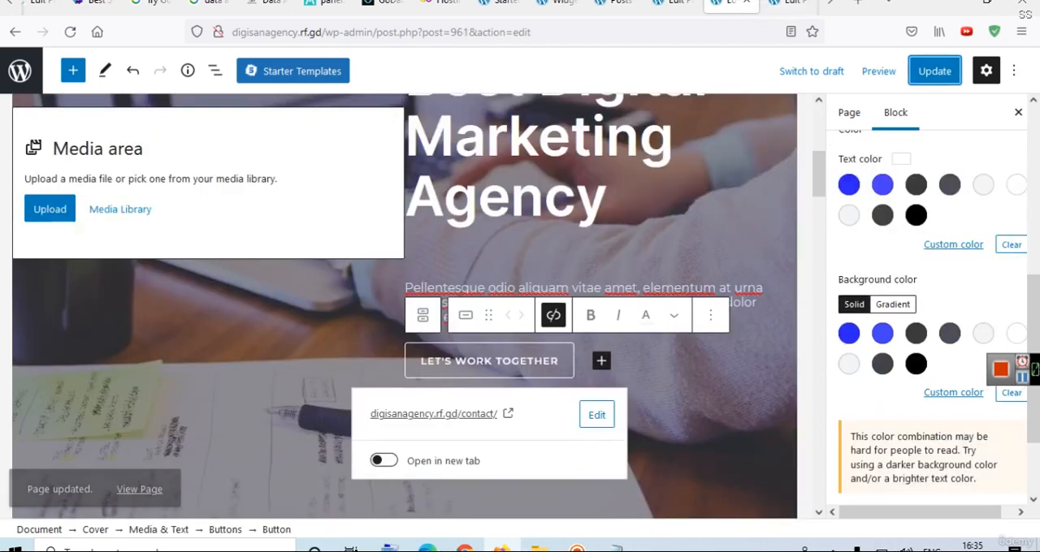
left_click(729, 3)
left_click_drag(820, 186, 837, 122)
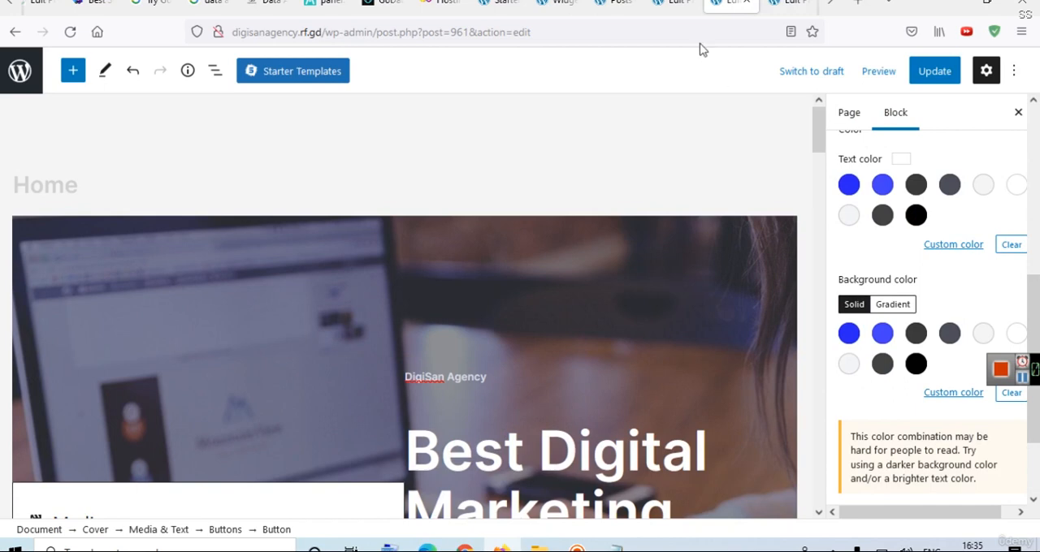
left_click(672, 3)
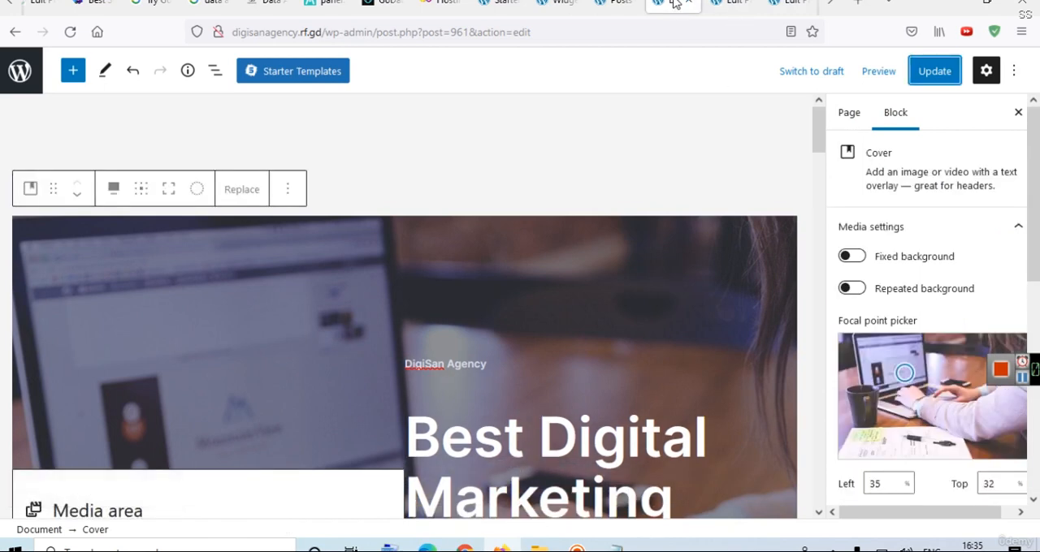